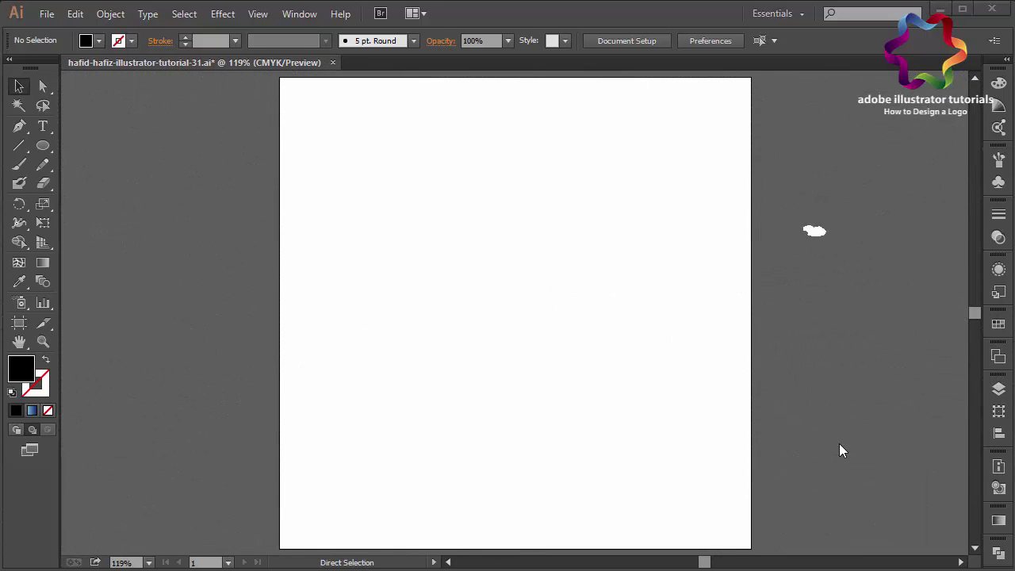
# Zoom the blank artboard in to 300% for close-up drawing.
pyautogui.hotkey('ctrl', '+')
pyautogui.hotkey('ctrl', '+')
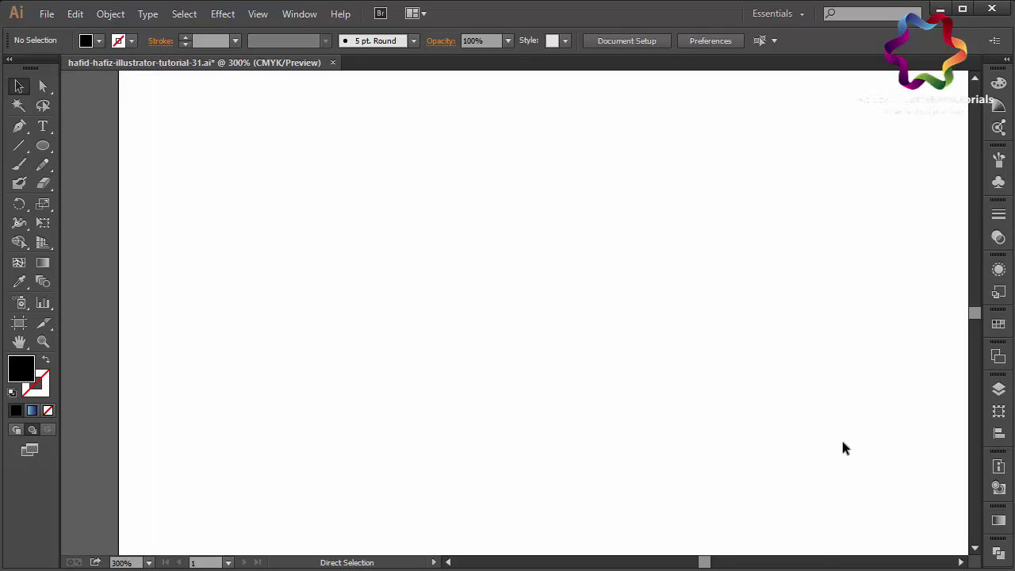
pyautogui.hotkey('ctrl', '+')
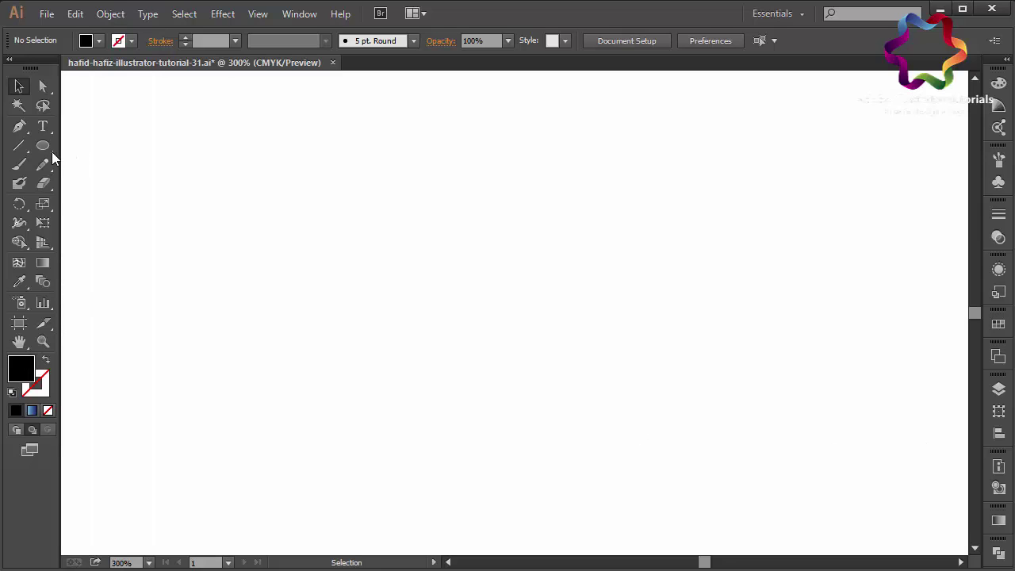
# With the Pen tool, start the car outline at the front tip and curve the hood toward the rear.
pyautogui.click(19, 126)
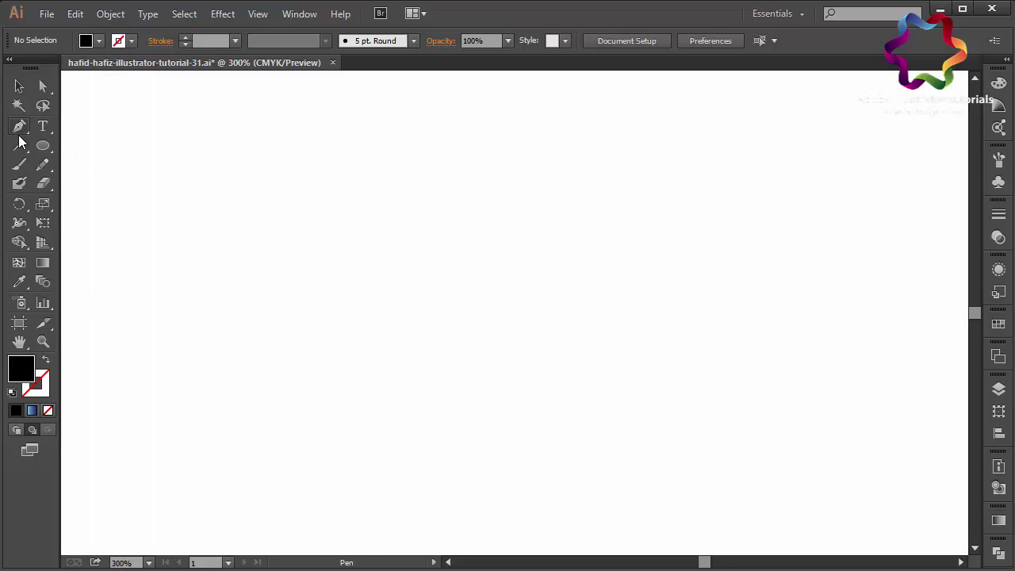
pyautogui.click(157, 312)
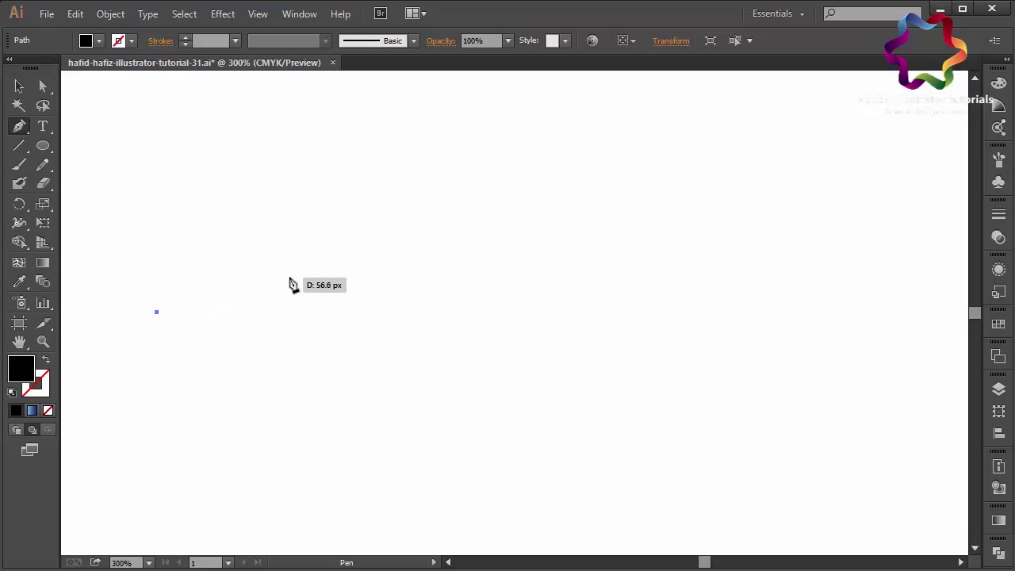
pyautogui.moveTo(302, 276); pyautogui.dragTo(419, 306)
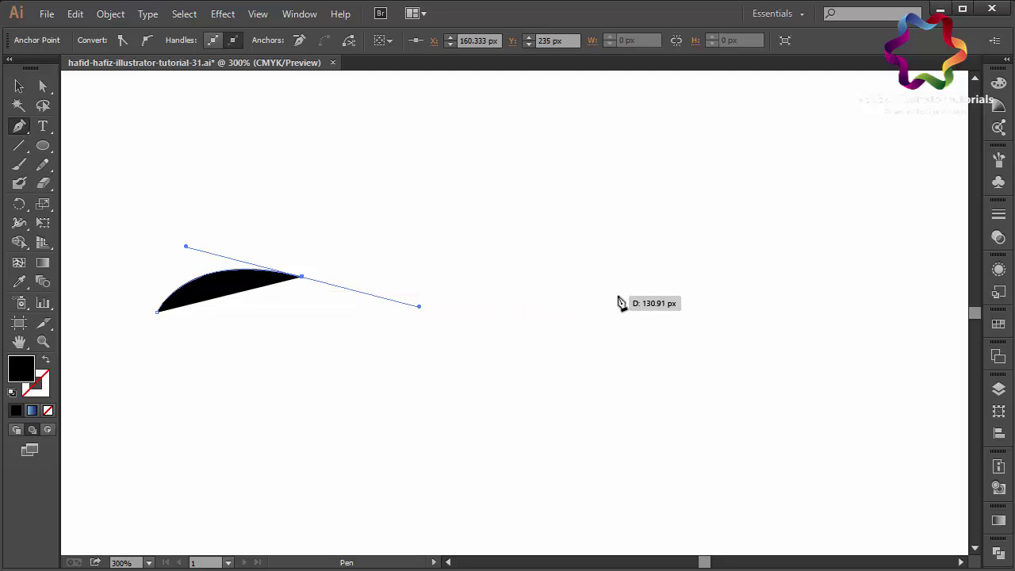
pyautogui.moveTo(680, 269); pyautogui.dragTo(806, 207)
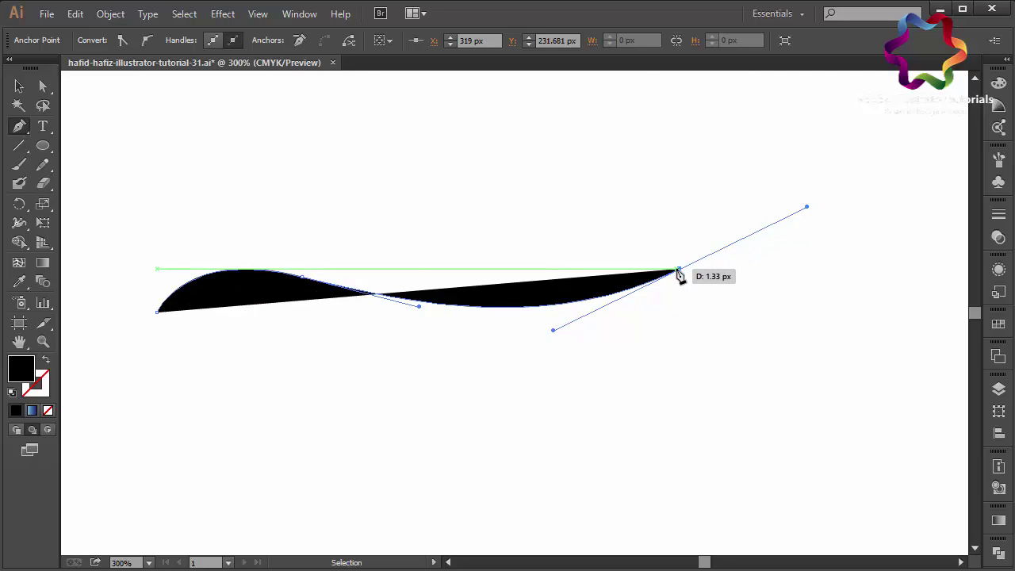
pyautogui.hotkey('ctrl', 'z')
pyautogui.moveTo(690, 291)
pyautogui.mouseDown()
pyautogui.moveTo(850, 226)
pyautogui.moveTo(857, 232)
pyautogui.mouseUp()
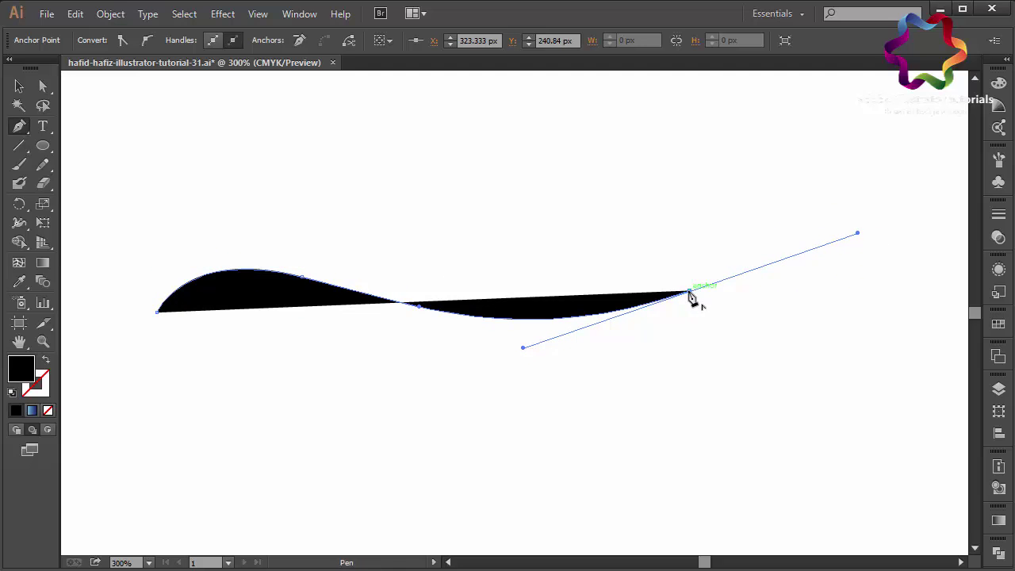
pyautogui.click(691, 292)
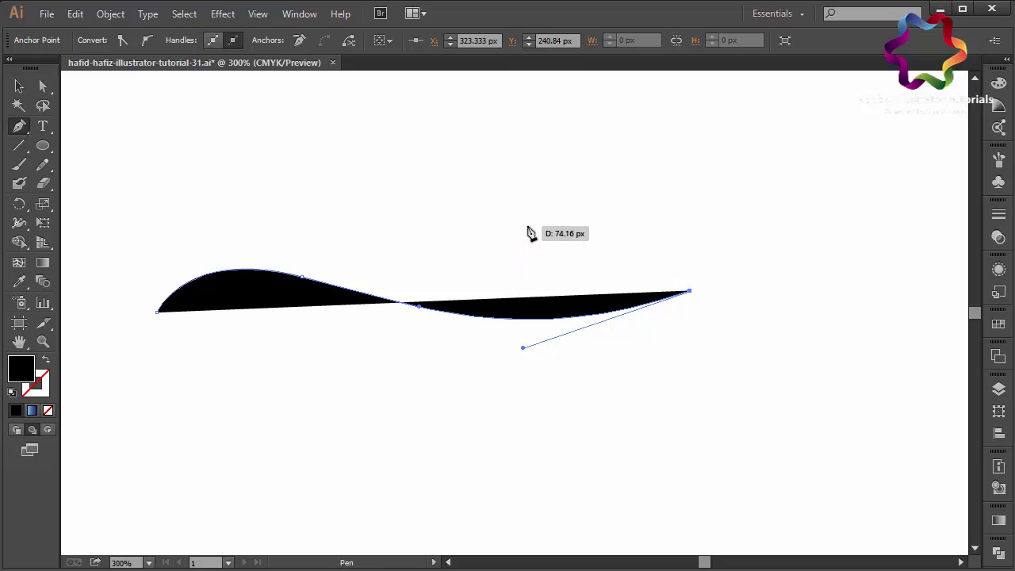
pyautogui.moveTo(527, 226); pyautogui.dragTo(419, 224)
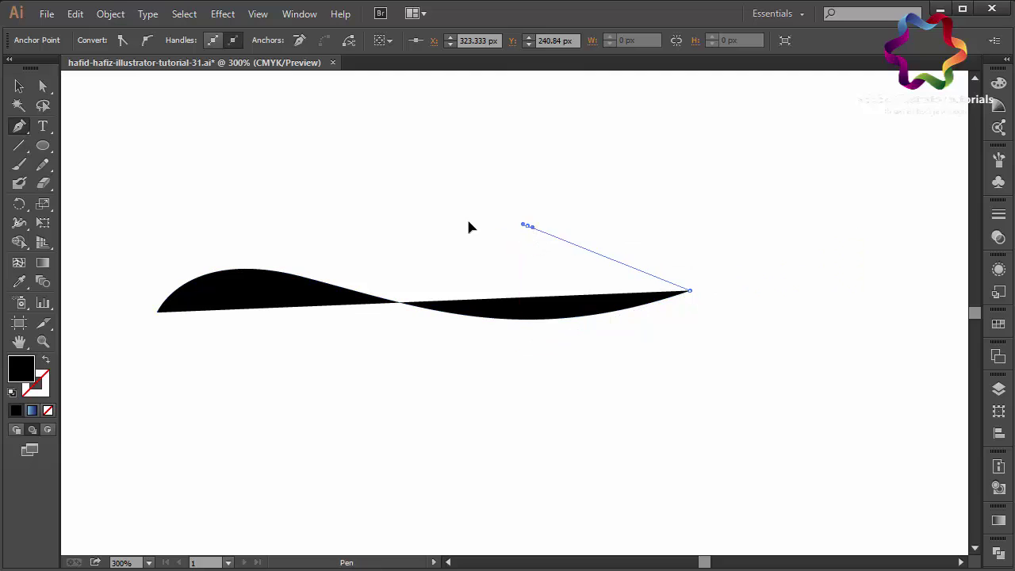
# Add the windshield base and a raised roof peak, then curve the roofline down to the rear end.
pyautogui.click(367, 265)
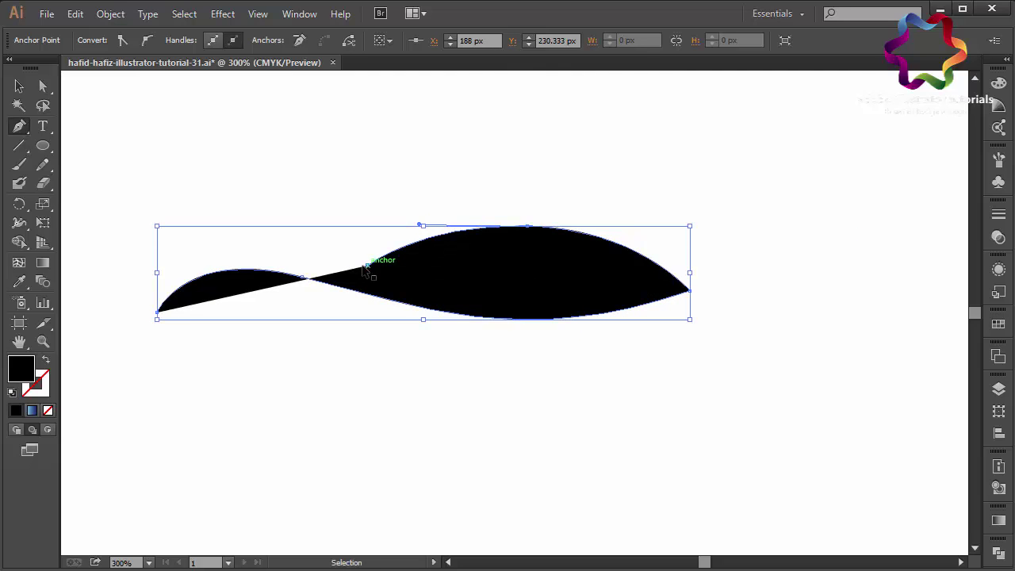
pyautogui.moveTo(367, 265); pyautogui.dragTo(351, 273)
pyautogui.moveTo(551, 218)
pyautogui.mouseDown()
pyautogui.moveTo(537, 215)
pyautogui.moveTo(670, 209)
pyautogui.mouseUp()
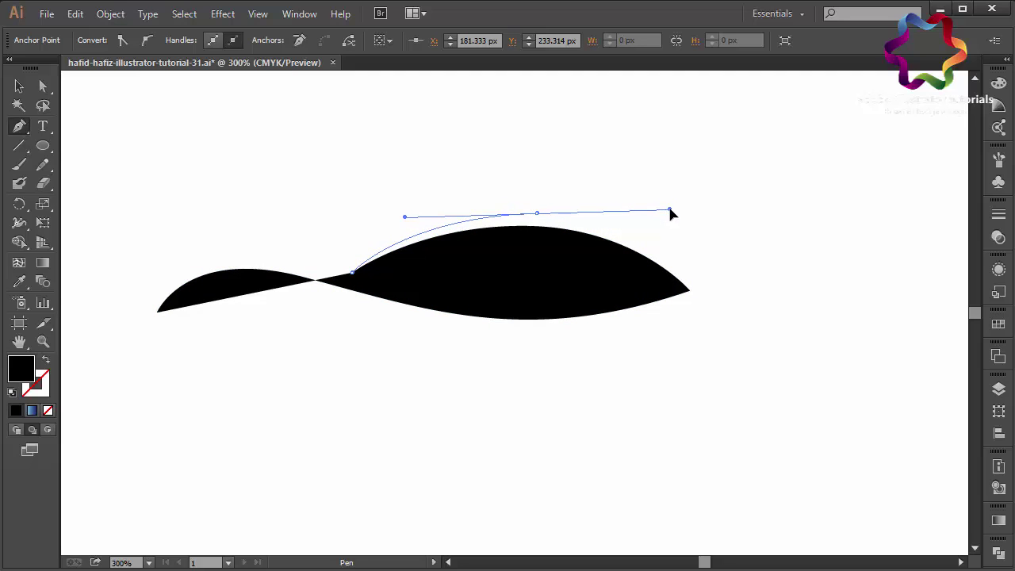
pyautogui.moveTo(825, 283); pyautogui.dragTo(918, 261)
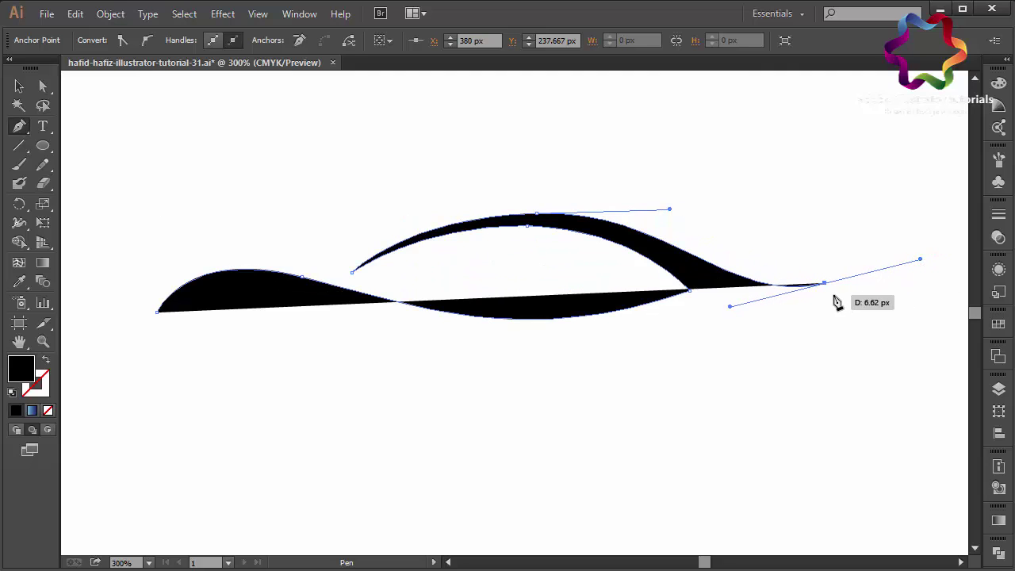
pyautogui.click(825, 284)
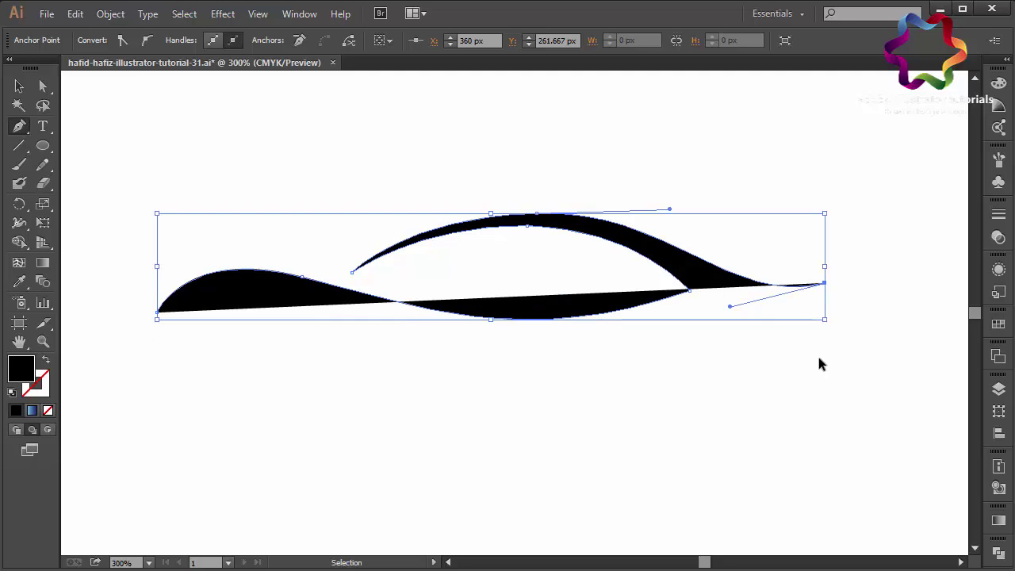
pyautogui.hotkey('ctrl', 'z')
pyautogui.moveTo(825, 284); pyautogui.dragTo(843, 276)
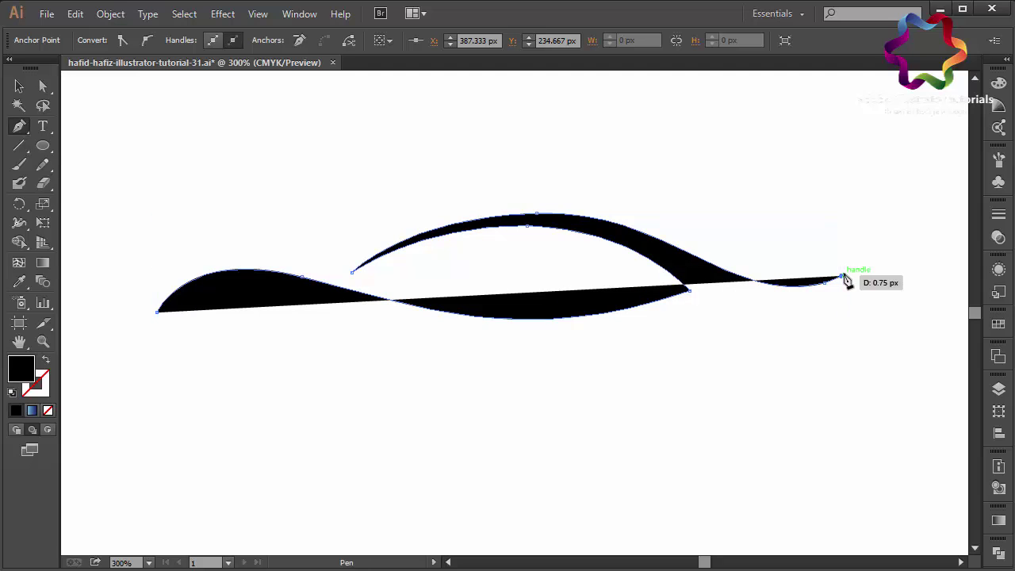
pyautogui.hotkey('ctrl', '+')
# Continue the outline down from the rear end into a downward-hooked rear fin.
pyautogui.keyDown('ctrl'); pyautogui.click(949, 265); pyautogui.keyUp('ctrl')
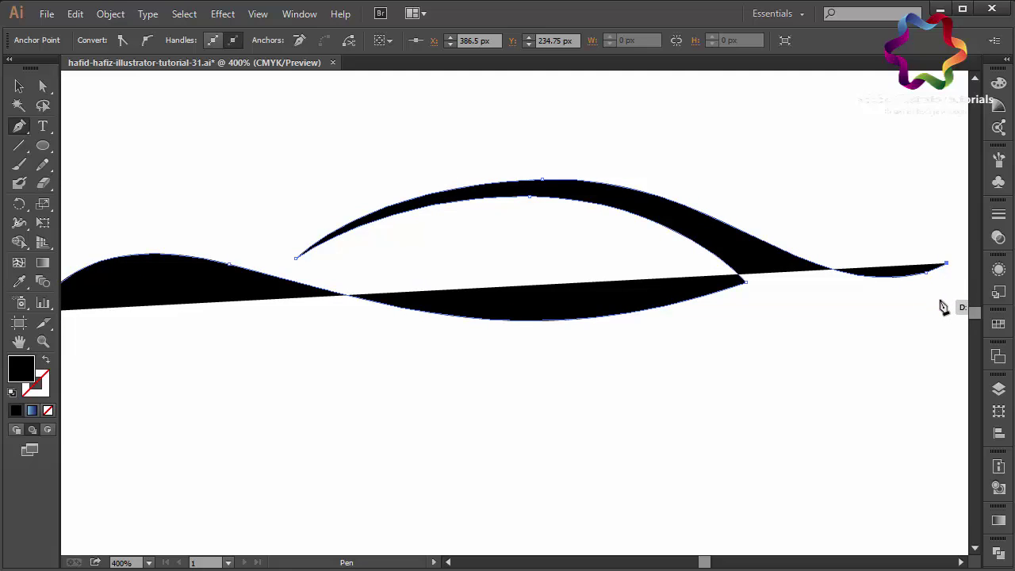
pyautogui.moveTo(943, 301); pyautogui.dragTo(936, 315)
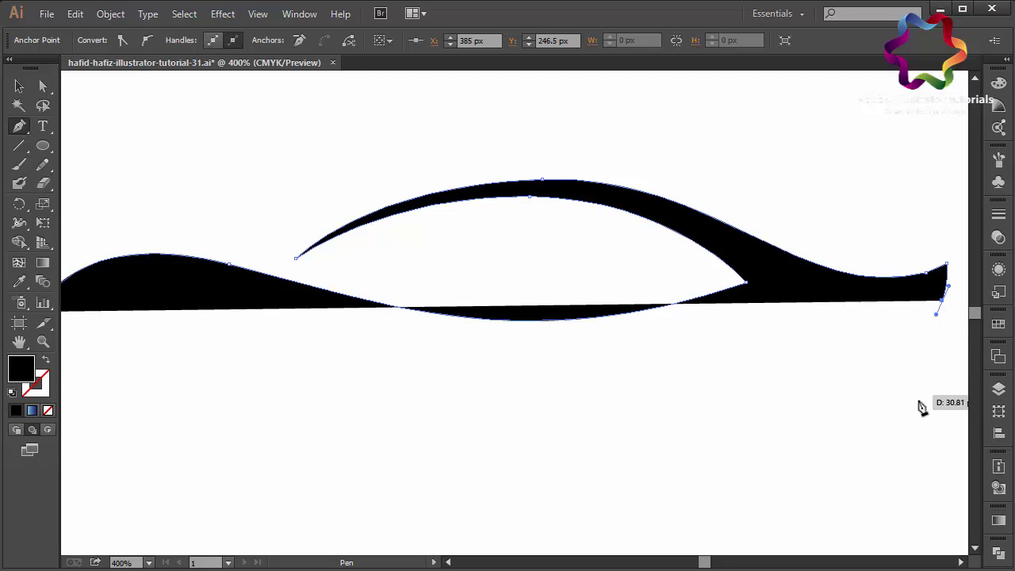
pyautogui.hotkey('ctrl', '-')
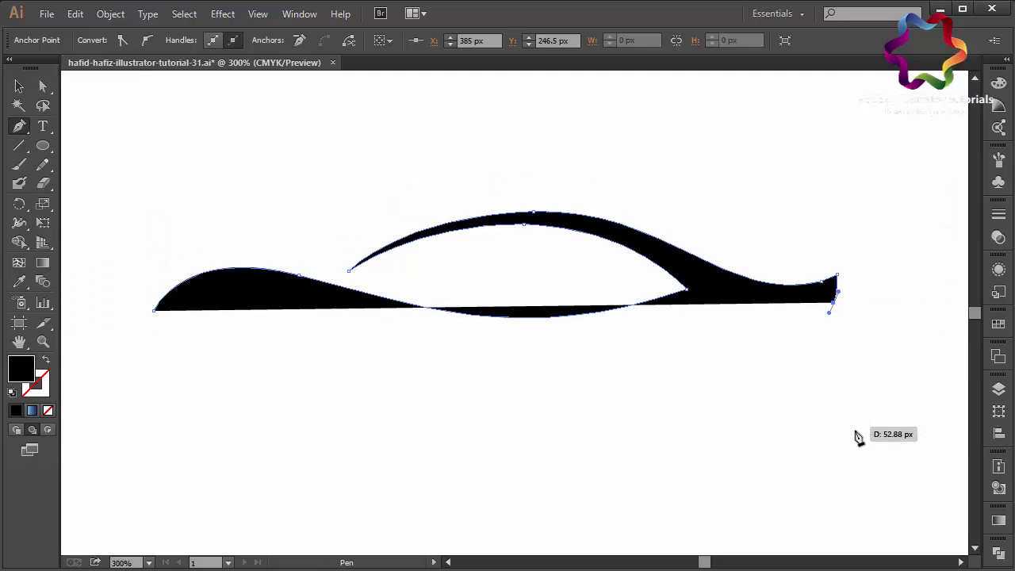
pyautogui.moveTo(829, 392); pyautogui.dragTo(835, 398)
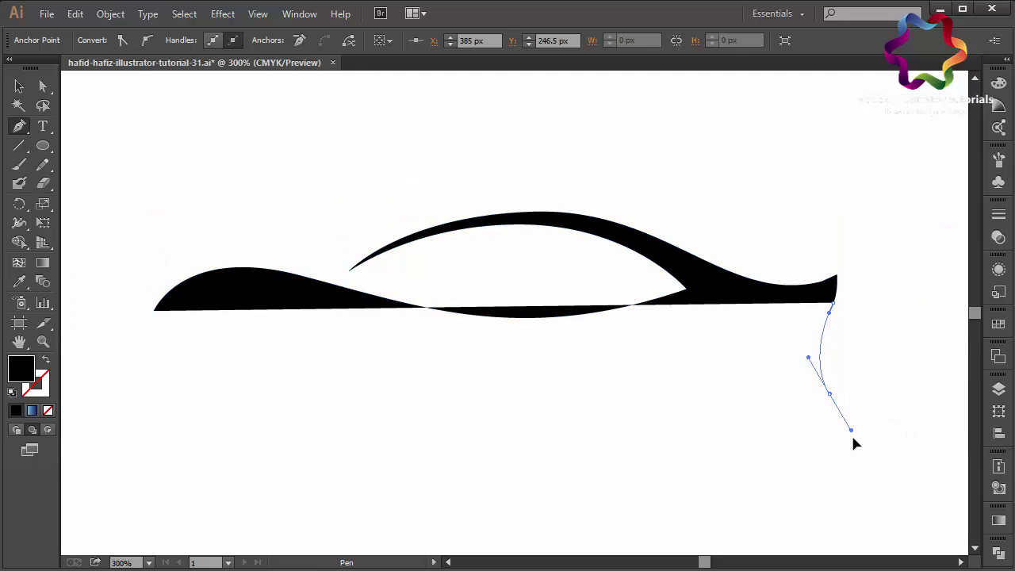
pyautogui.moveTo(854, 438); pyautogui.dragTo(850, 429)
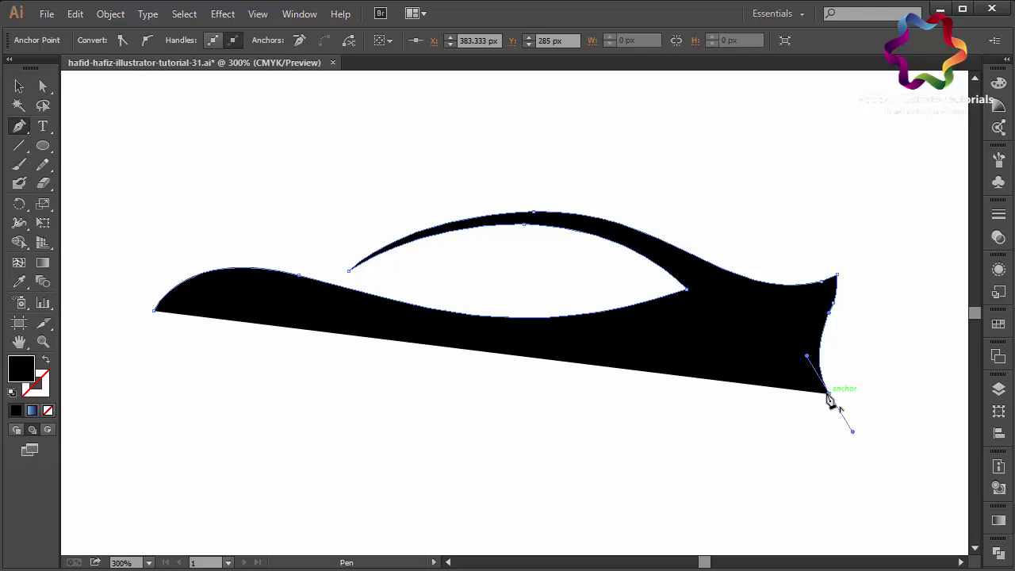
# Shape the fin's inner edge and curve the underside forward, closing the path at the front tip.
pyautogui.moveTo(829, 396)
pyautogui.mouseDown()
pyautogui.moveTo(803, 342)
pyautogui.moveTo(801, 371)
pyautogui.mouseUp()
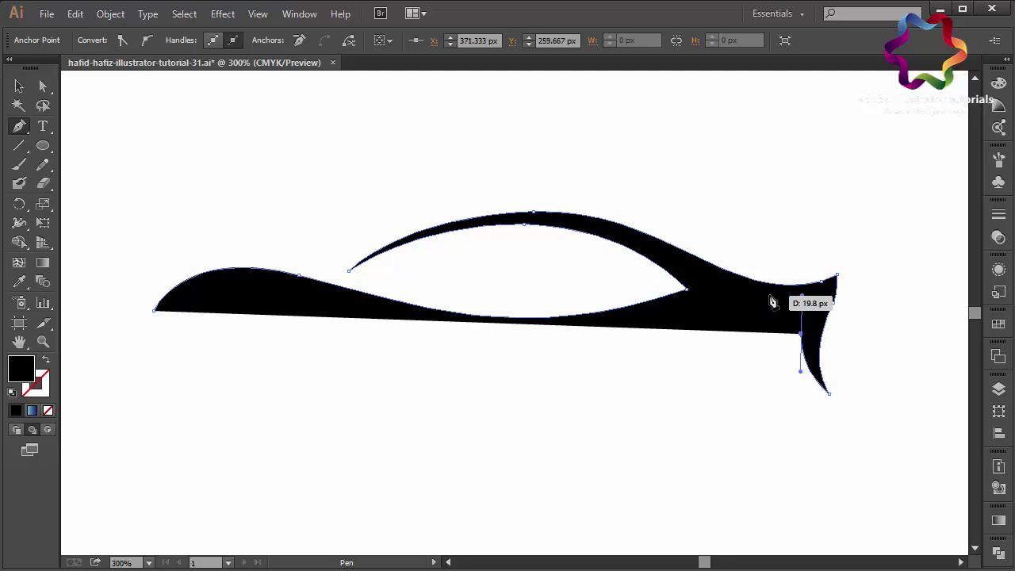
pyautogui.moveTo(801, 295); pyautogui.dragTo(714, 328)
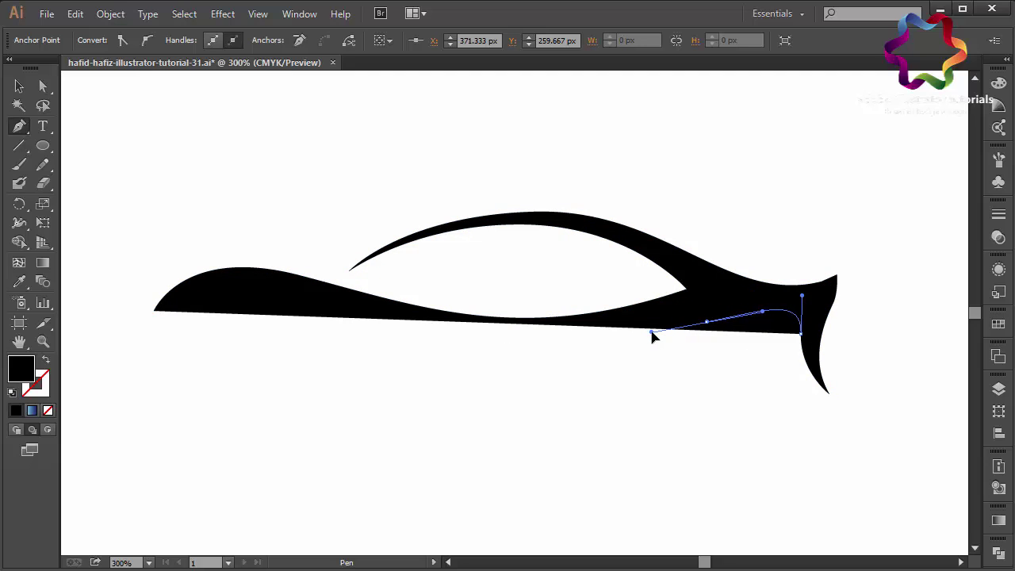
pyautogui.moveTo(660, 353); pyautogui.dragTo(652, 333)
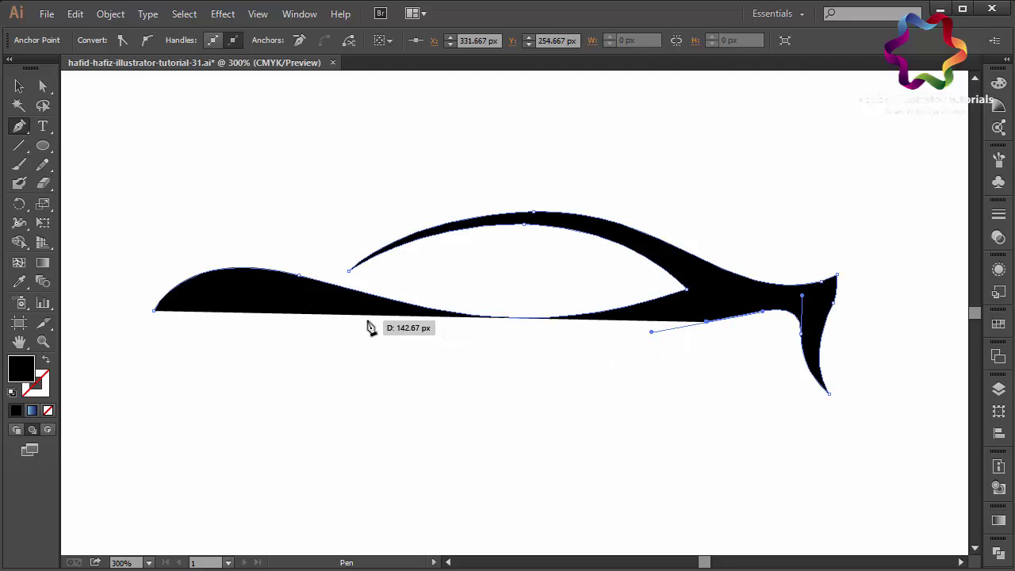
pyautogui.moveTo(343, 314); pyautogui.dragTo(261, 289)
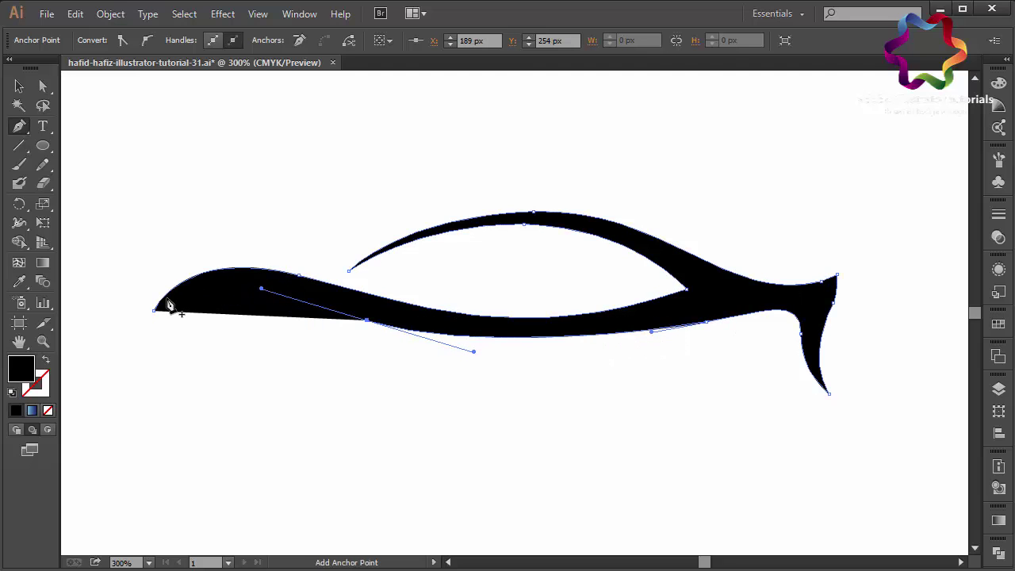
pyautogui.moveTo(155, 317); pyautogui.dragTo(96, 345)
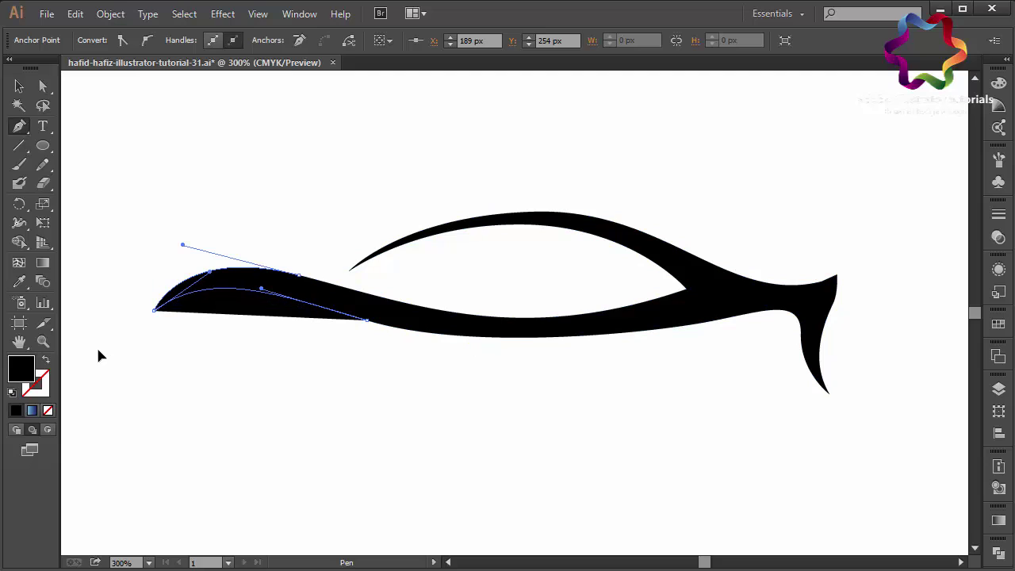
# Using Direct Selection, nudge the front lower-edge anchor and drag its handle to smooth the curve.
pyautogui.click(42, 86)
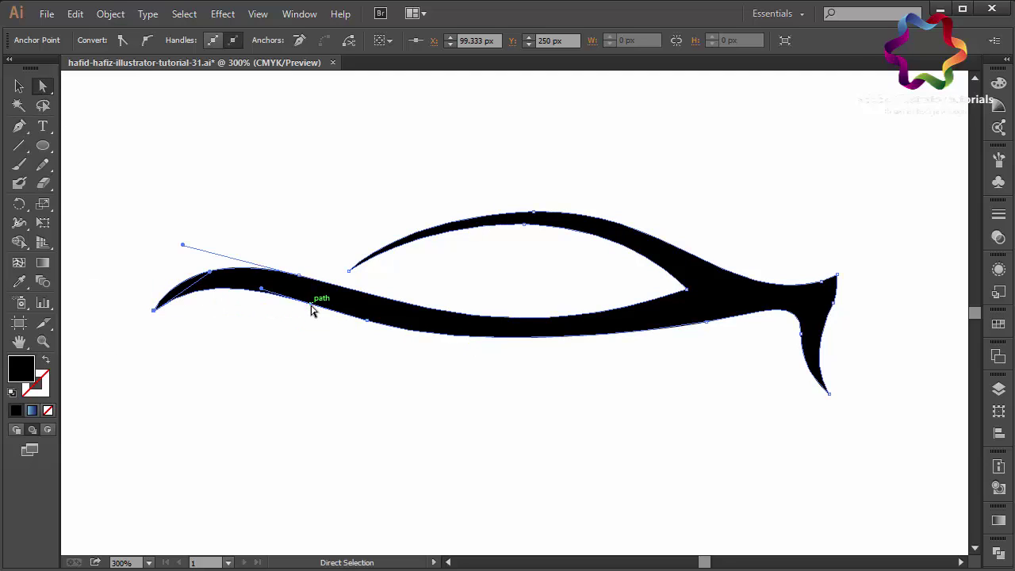
pyautogui.moveTo(367, 326); pyautogui.dragTo(380, 323)
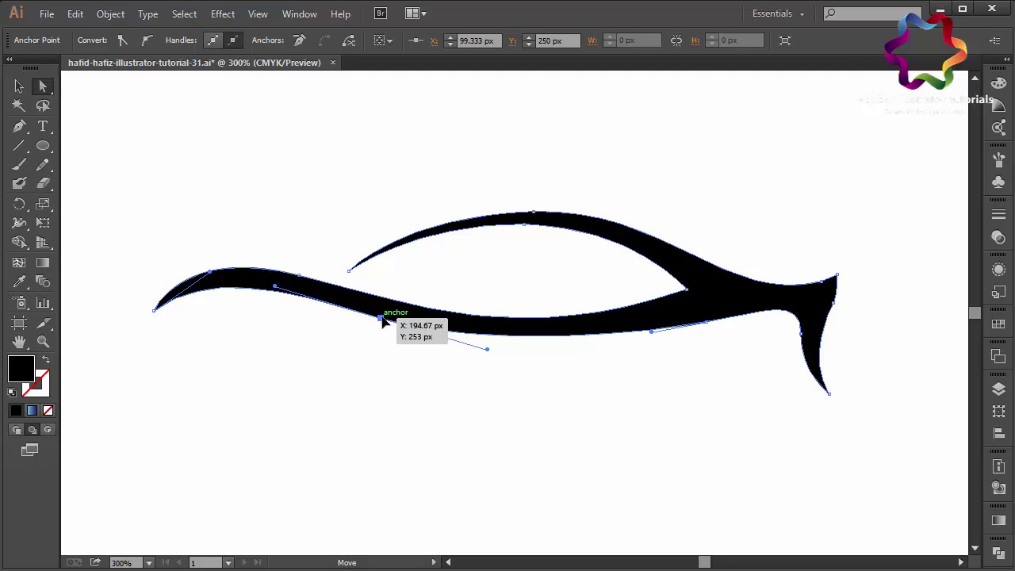
pyautogui.moveTo(486, 350); pyautogui.dragTo(532, 360)
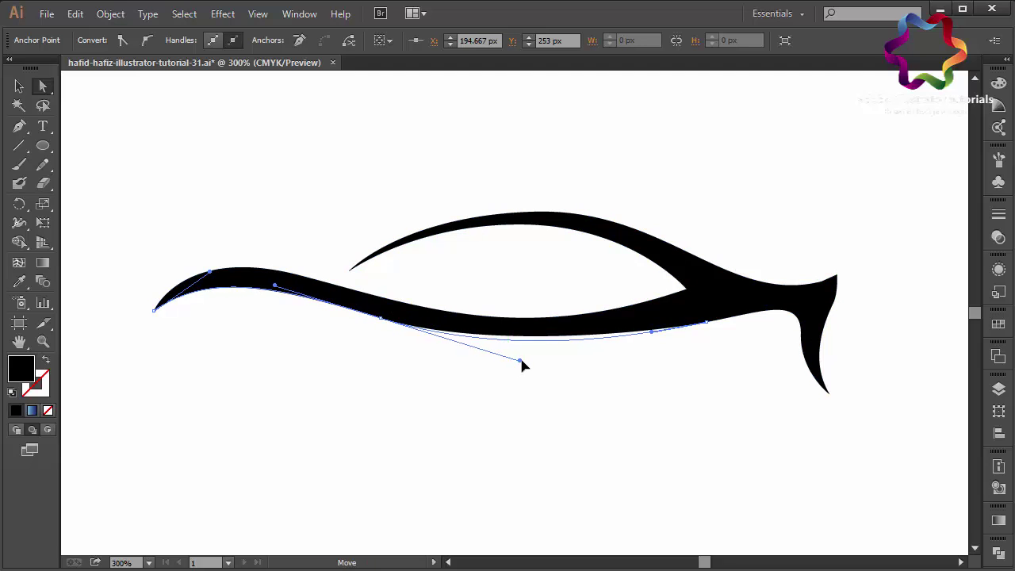
pyautogui.click(711, 374)
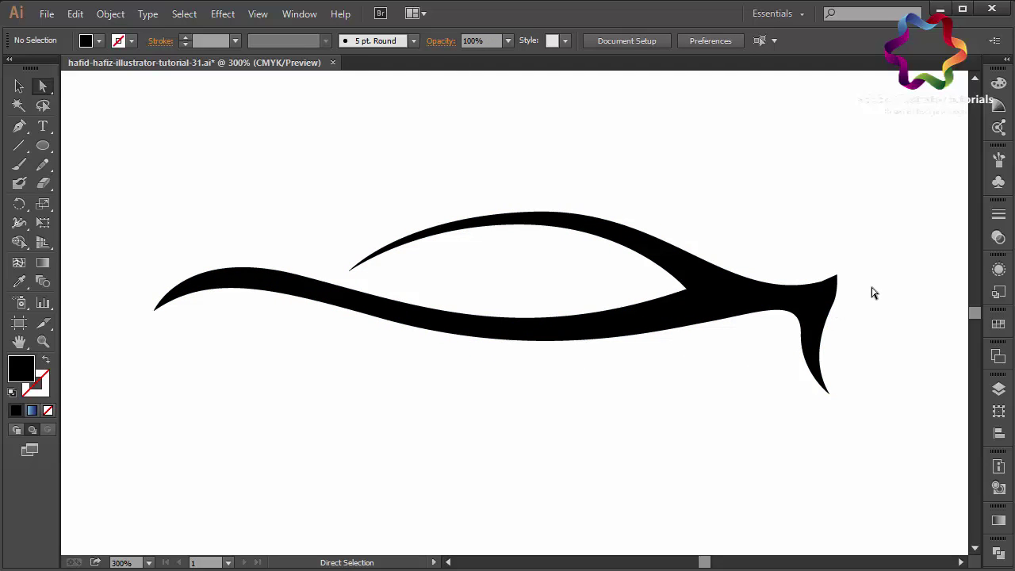
pyautogui.click(39, 147)
# Draw a wheel circle below the car's front, offset a smaller circle over it, and select both.
pyautogui.moveTo(133, 393)
pyautogui.mouseDown()
pyautogui.moveTo(259, 515)
pyautogui.moveTo(232, 491)
pyautogui.mouseUp()
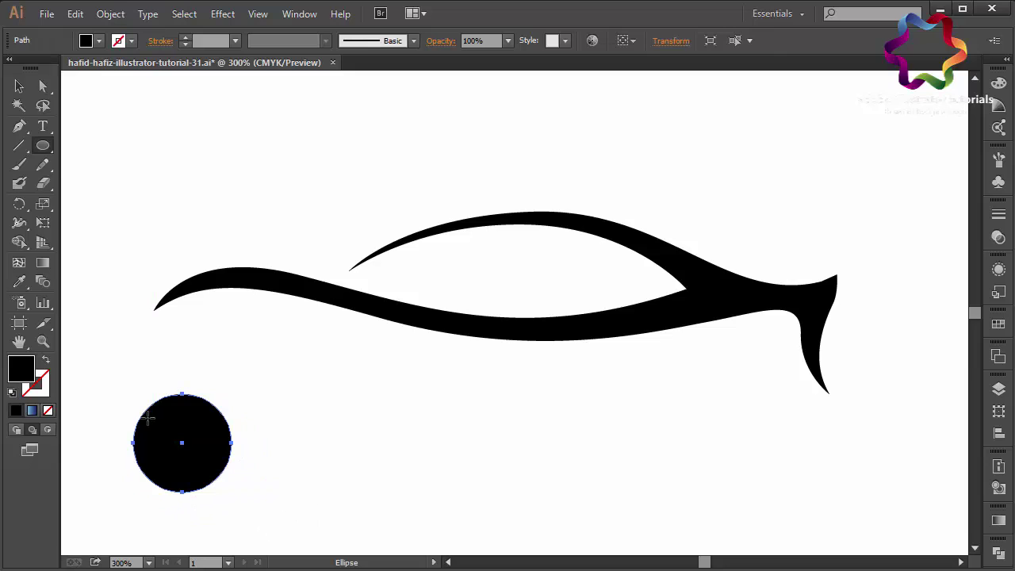
pyautogui.moveTo(129, 401)
pyautogui.mouseDown()
pyautogui.moveTo(212, 486)
pyautogui.moveTo(177, 474)
pyautogui.mouseUp()
pyautogui.click(19, 86)
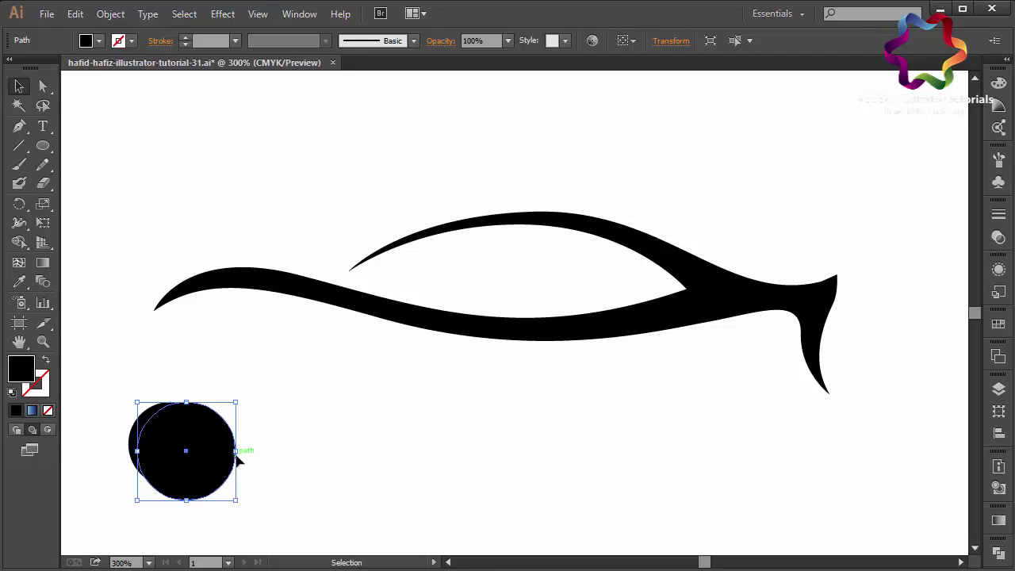
pyautogui.moveTo(237, 457); pyautogui.dragTo(200, 452)
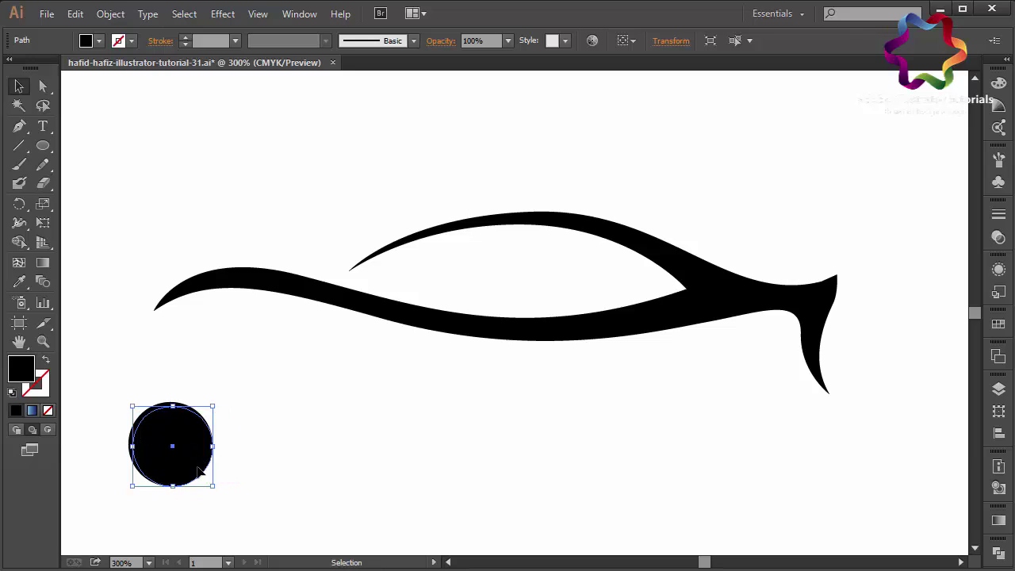
pyautogui.press('Down')
pyautogui.press('Right')
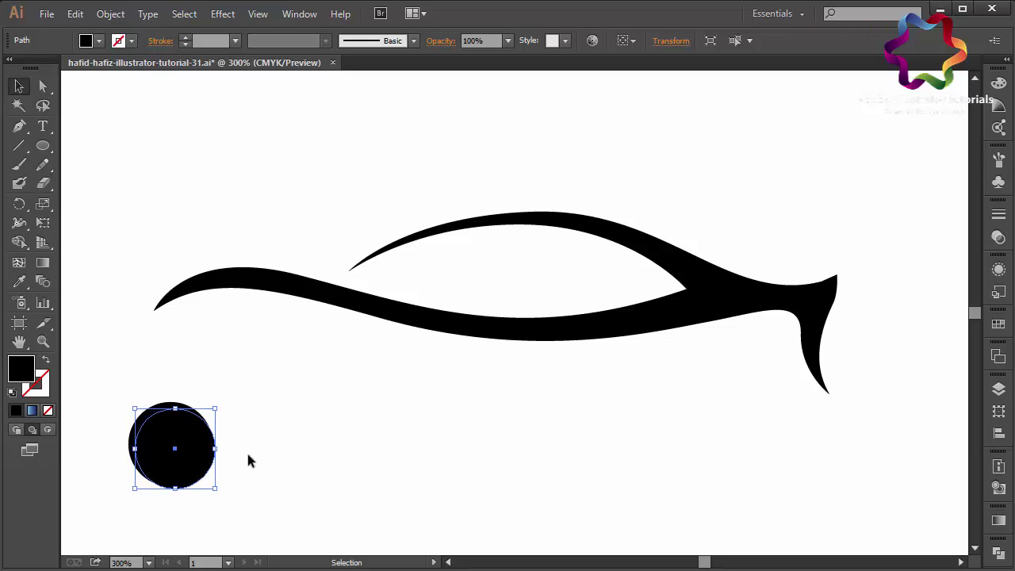
pyautogui.hotkey('ctrl', 'a')
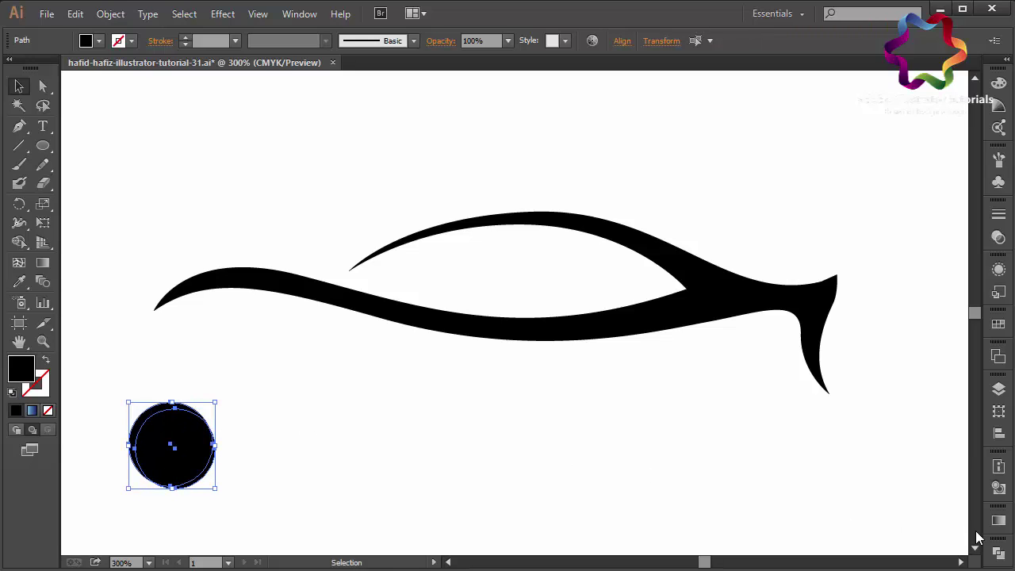
# Use Pathfinder Minus Front to make a crescent, enlarge it, and tuck it under the car's front.
pyautogui.click(998, 553)
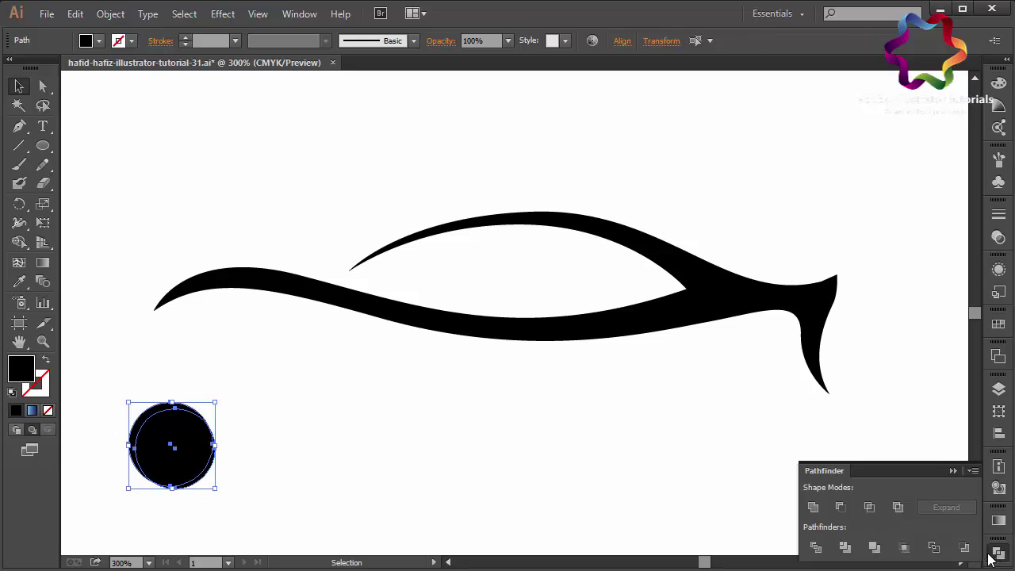
pyautogui.click(840, 507)
pyautogui.click(952, 472)
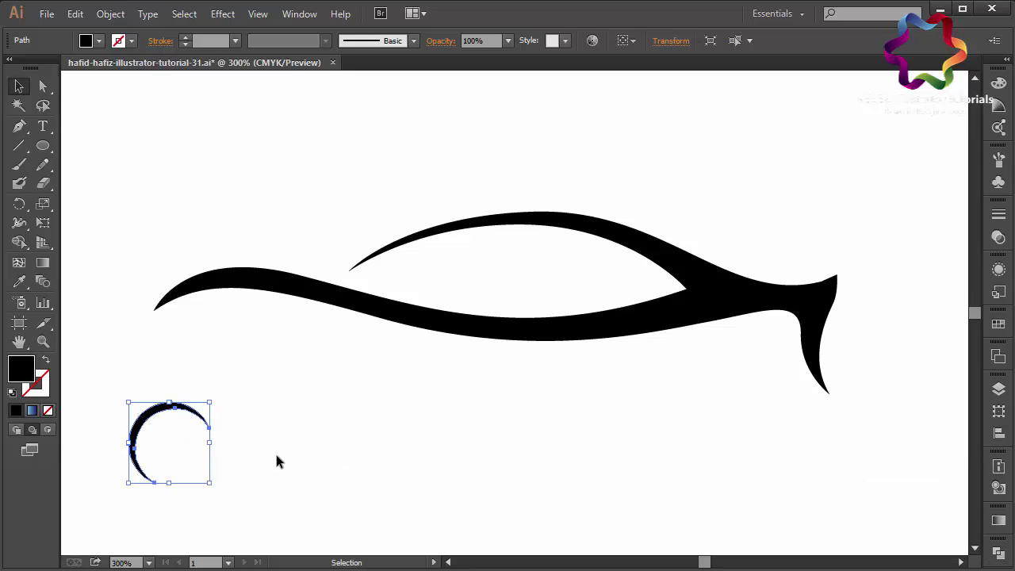
pyautogui.moveTo(209, 444); pyautogui.dragTo(229, 444)
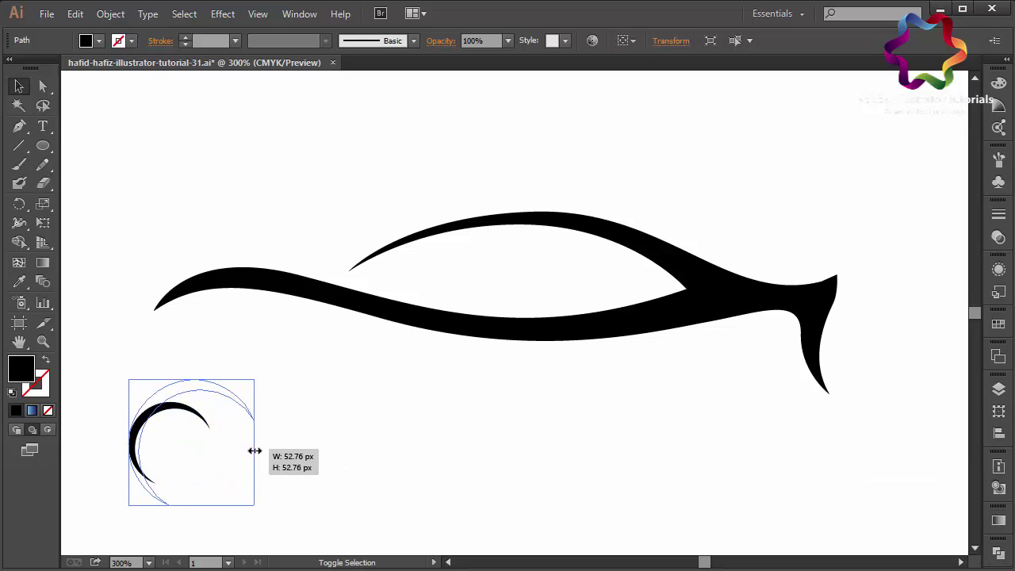
pyautogui.moveTo(153, 414); pyautogui.dragTo(200, 329)
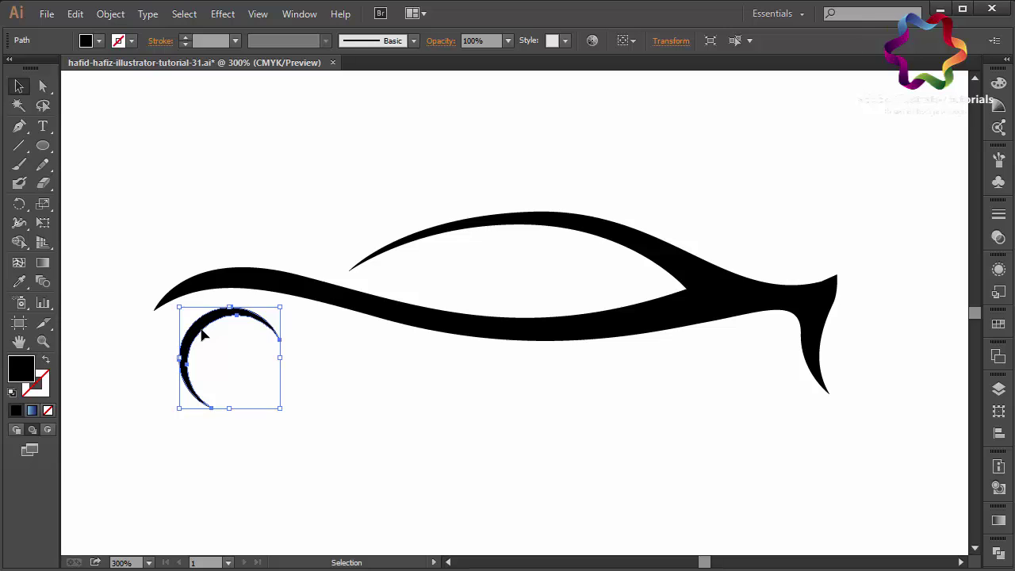
pyautogui.click(252, 382)
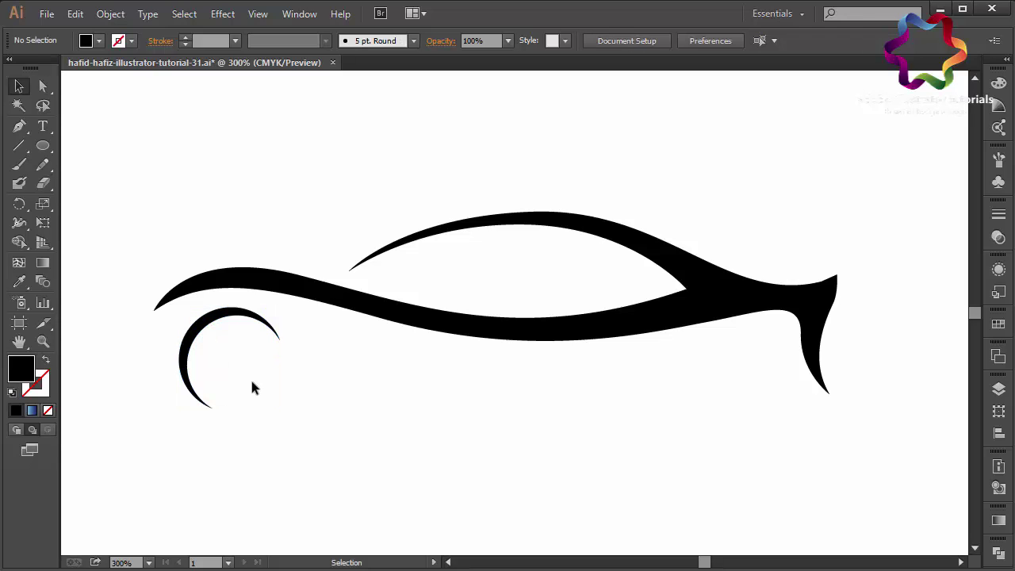
# Copy the crescent, Paste in Front, and slide the copy right under the car's rear.
pyautogui.click(203, 331)
pyautogui.click(75, 14)
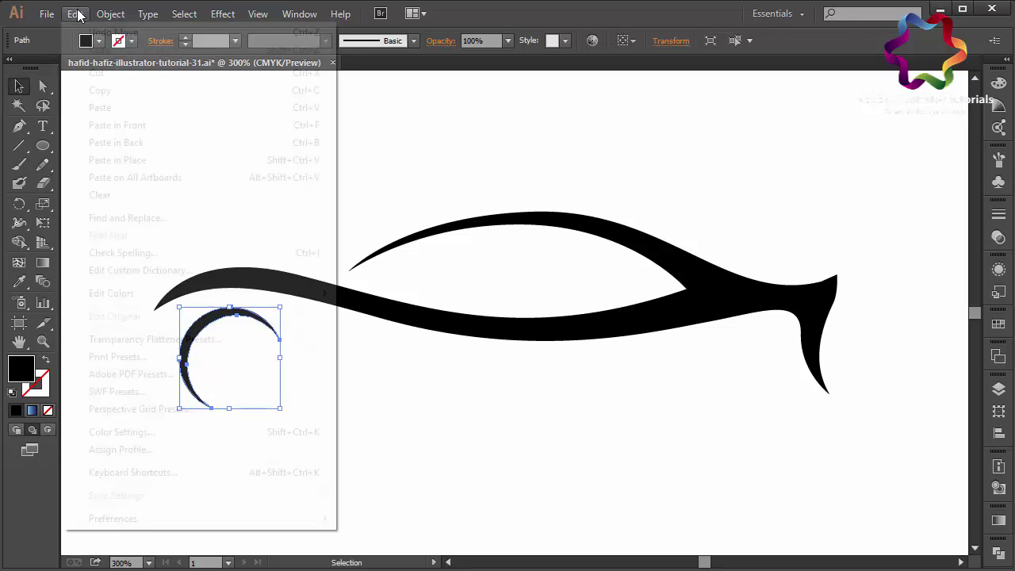
pyautogui.click(111, 99)
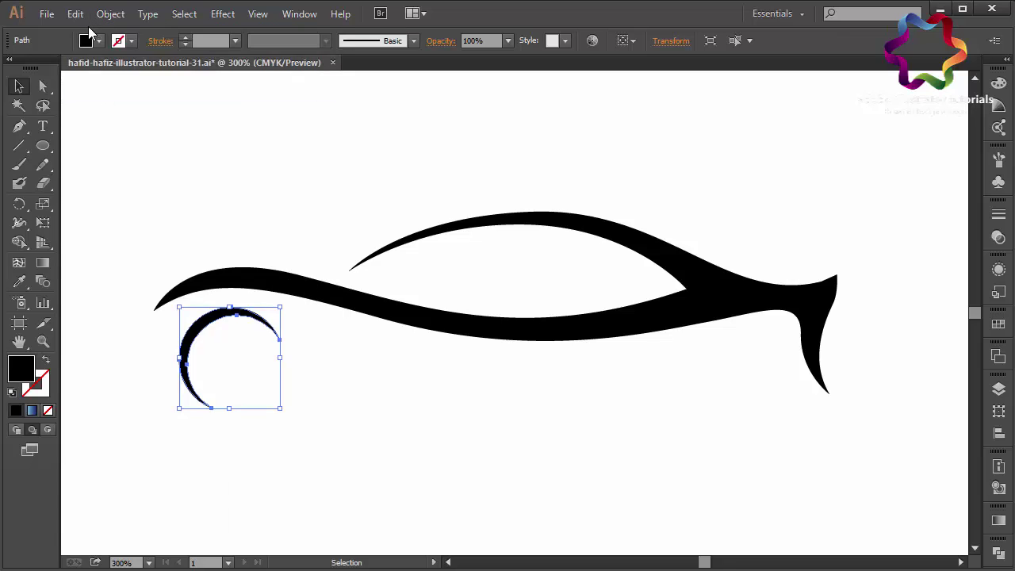
pyautogui.click(75, 13)
pyautogui.click(111, 132)
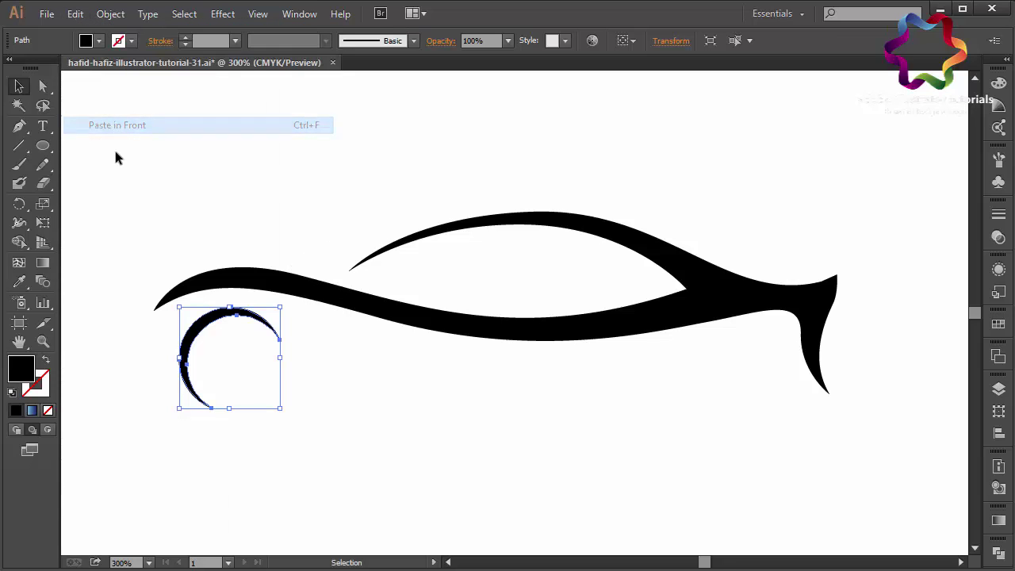
pyautogui.moveTo(192, 343)
pyautogui.mouseDown()
pyautogui.moveTo(712, 381)
pyautogui.moveTo(706, 412)
pyautogui.mouseUp()
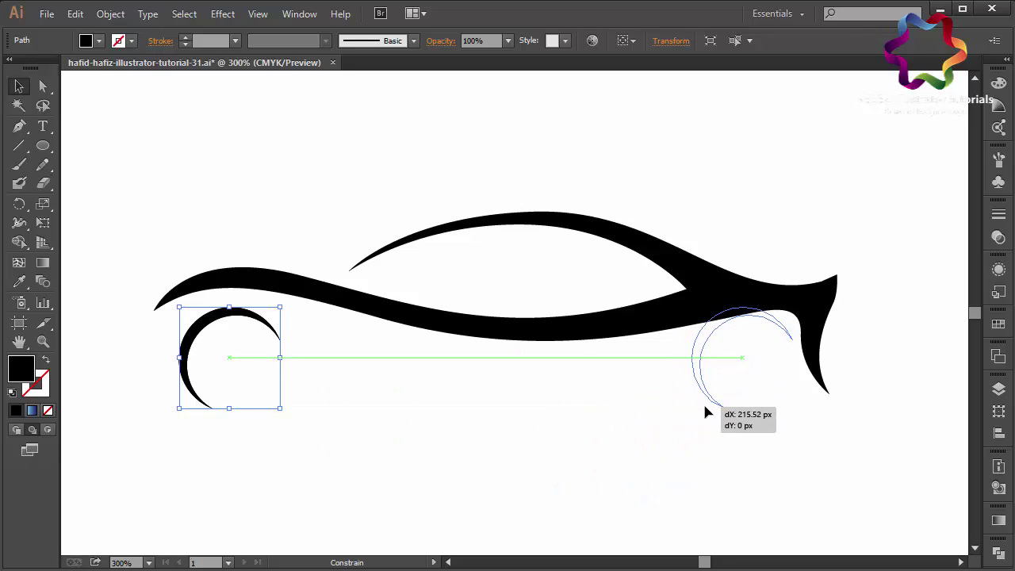
pyautogui.moveTo(705, 407); pyautogui.dragTo(702, 407)
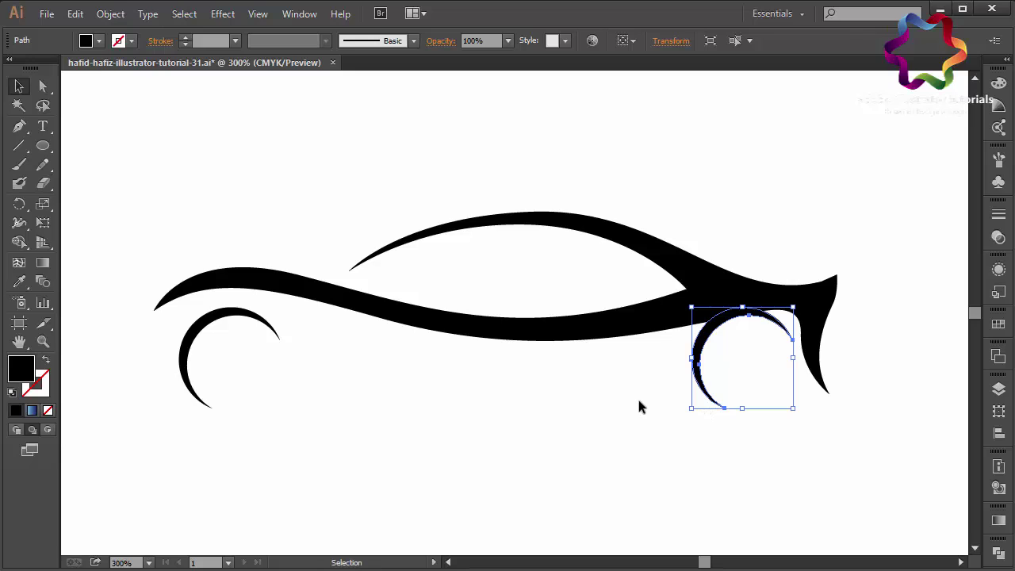
pyautogui.press('ctrl')
pyautogui.click(487, 246)
# Trace a Pen path along the rear underside, past the spoiler tip and down over the rear wheel.
pyautogui.press('p')
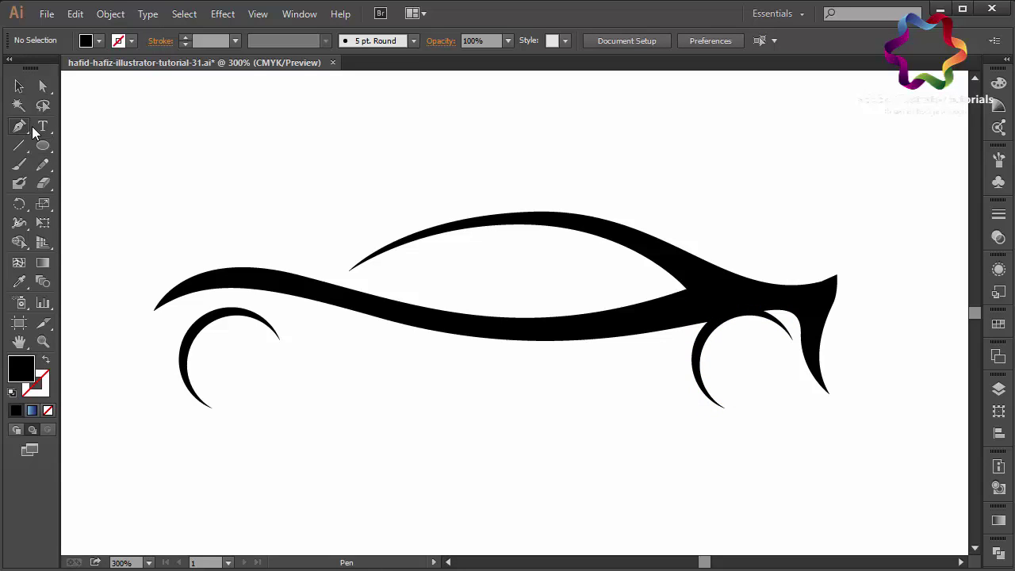
pyautogui.moveTo(553, 341); pyautogui.dragTo(613, 337)
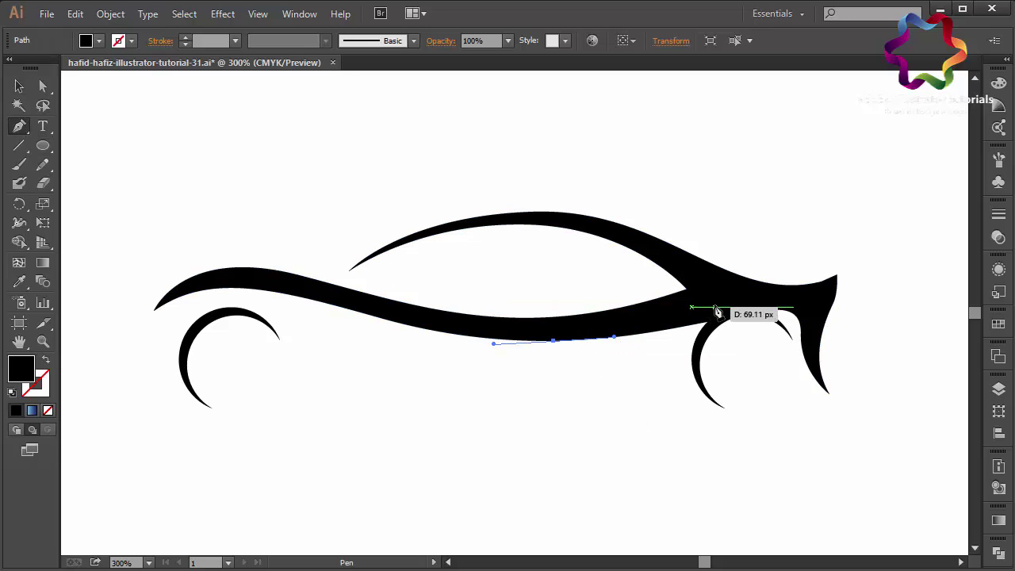
pyautogui.moveTo(715, 307); pyautogui.dragTo(758, 292)
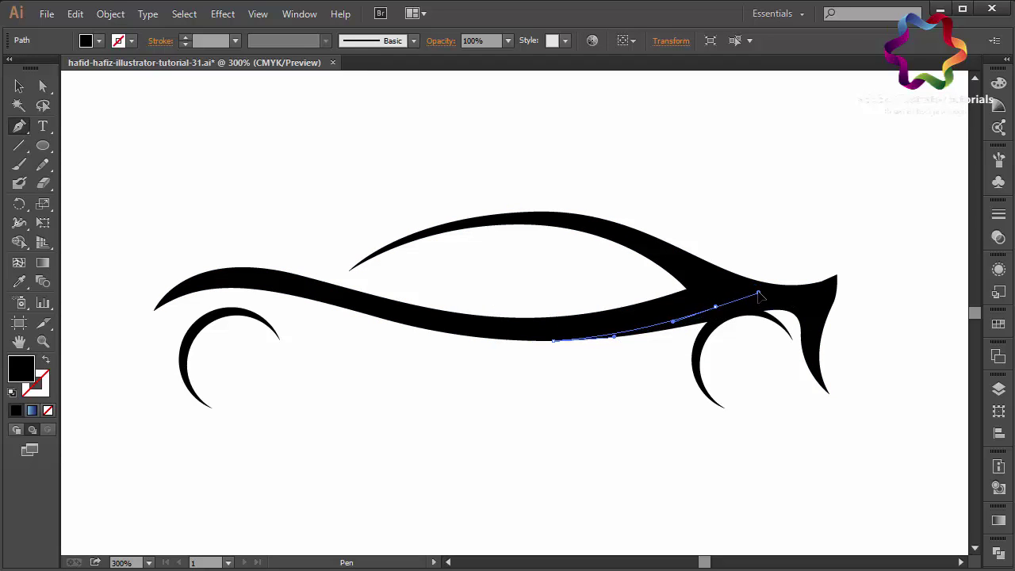
pyautogui.click(806, 320)
pyautogui.moveTo(808, 327); pyautogui.dragTo(810, 357)
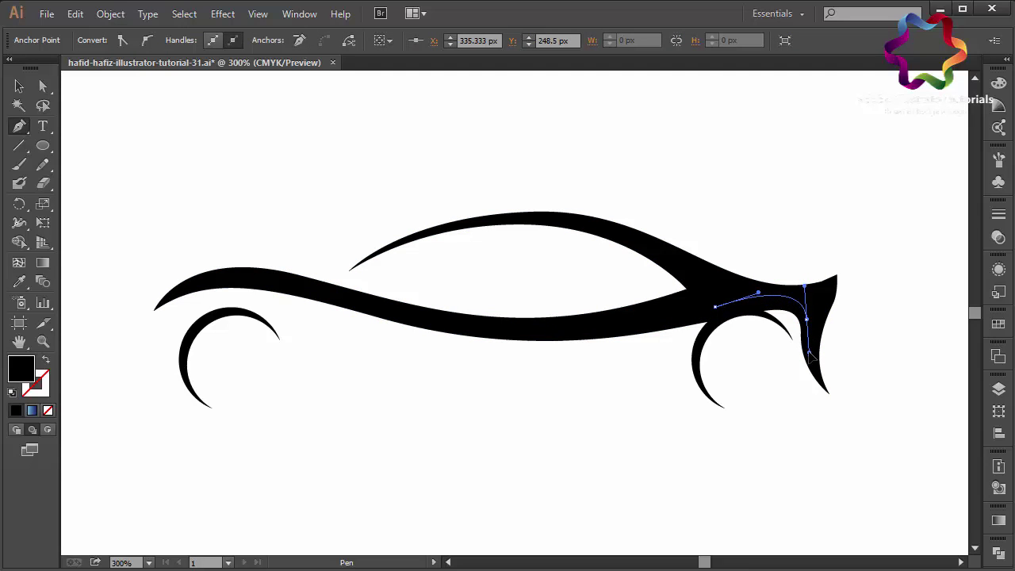
pyautogui.click(830, 393)
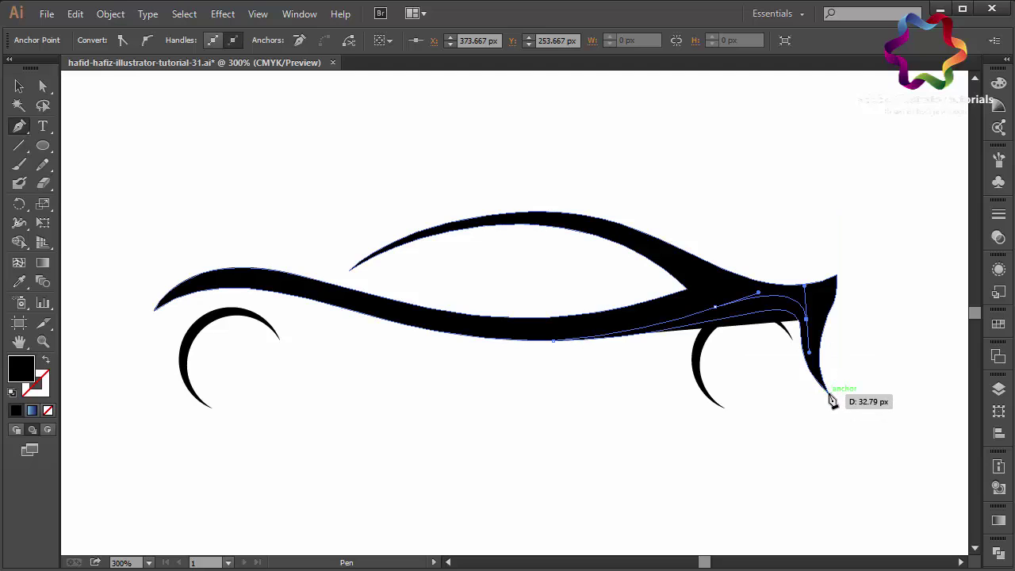
pyautogui.moveTo(836, 399); pyautogui.dragTo(849, 408)
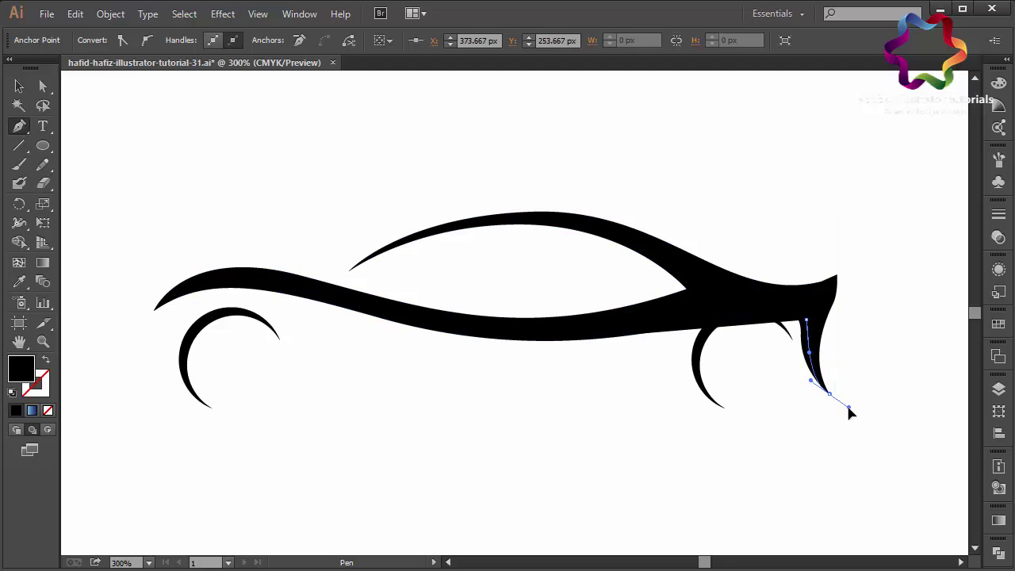
pyautogui.click(812, 468)
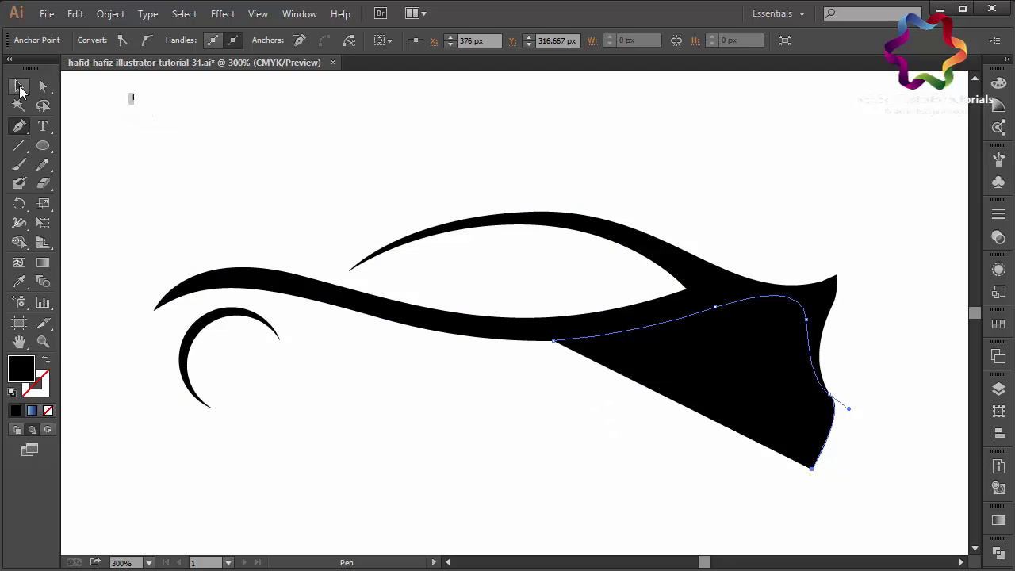
pyautogui.click(20, 86)
# Try subtracting the wedge from the car body with Minus Front, undoing the wrong results.
pyautogui.keyDown('shift'); pyautogui.click(407, 318); pyautogui.keyUp('shift')
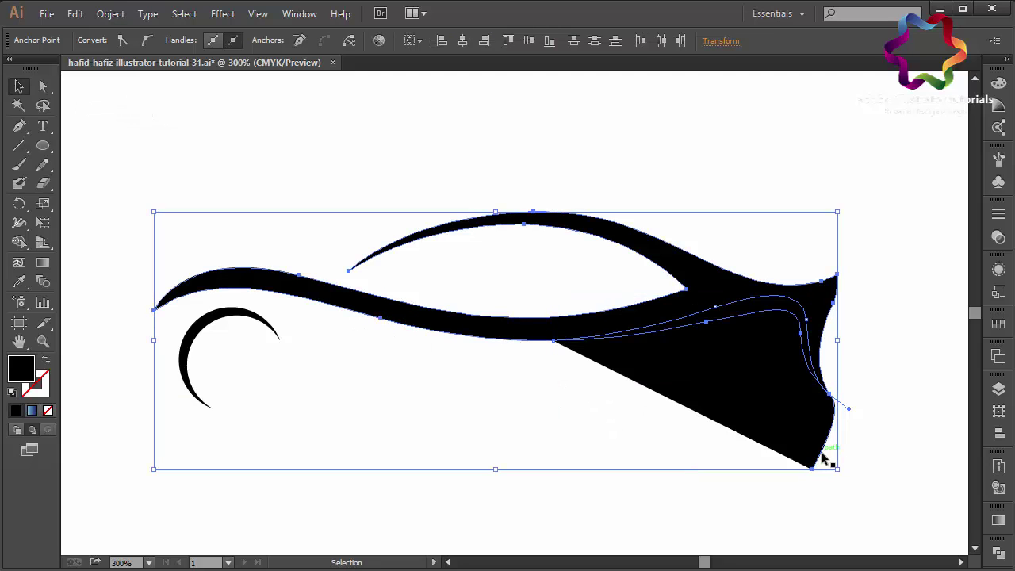
pyautogui.click(999, 553)
pyautogui.click(841, 507)
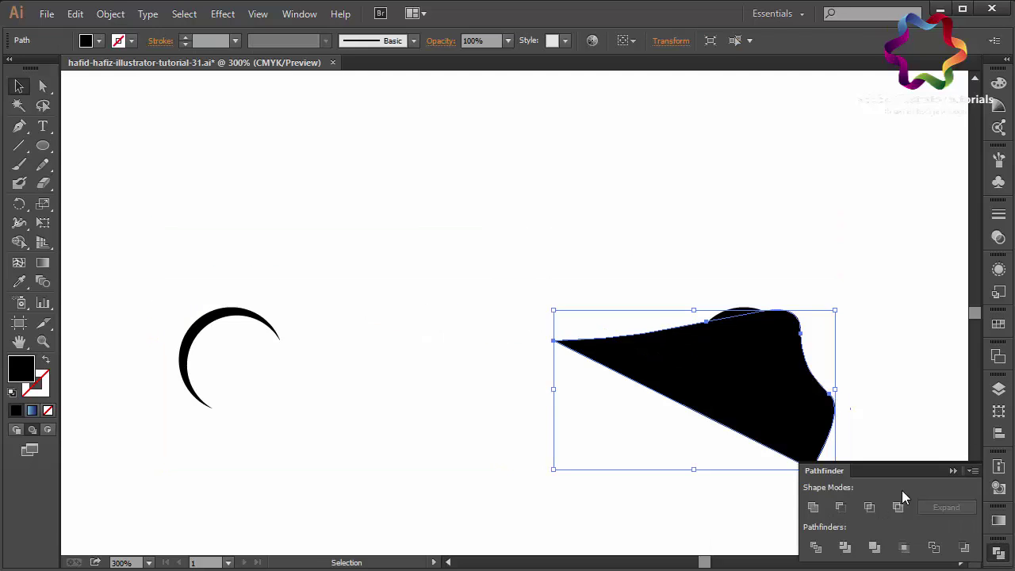
pyautogui.hotkey('ctrl', 'z')
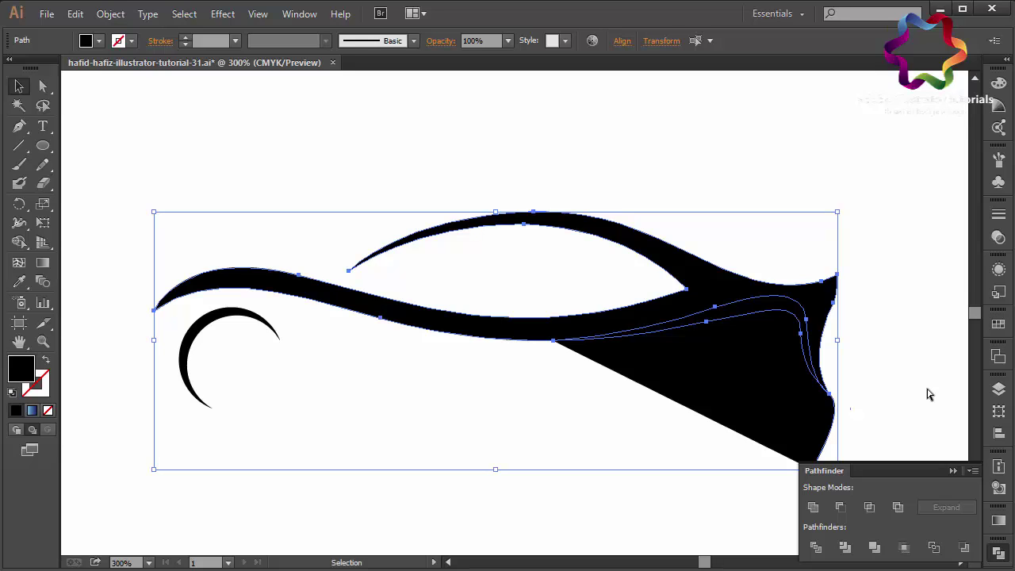
pyautogui.click(940, 393)
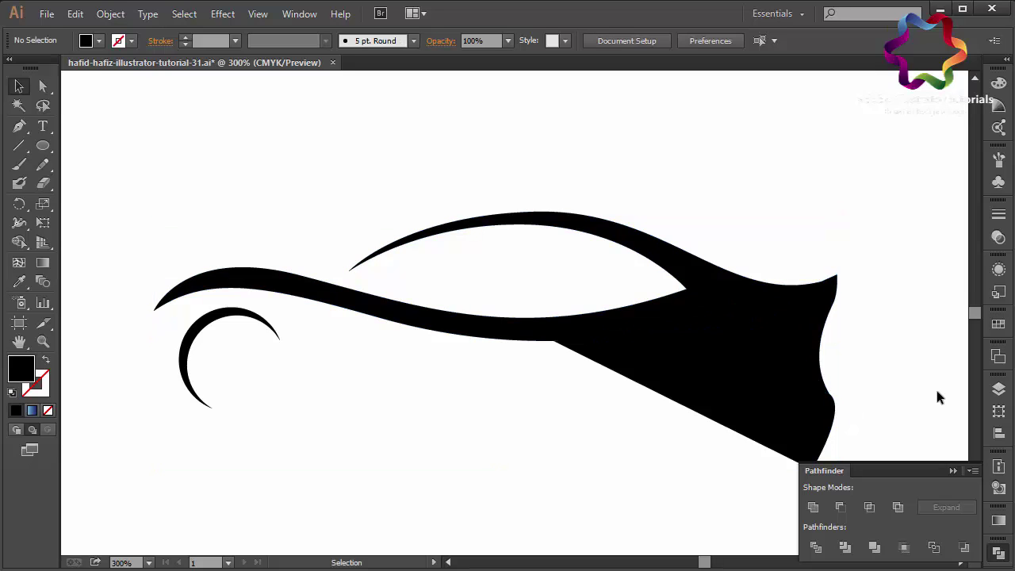
pyautogui.click(808, 301)
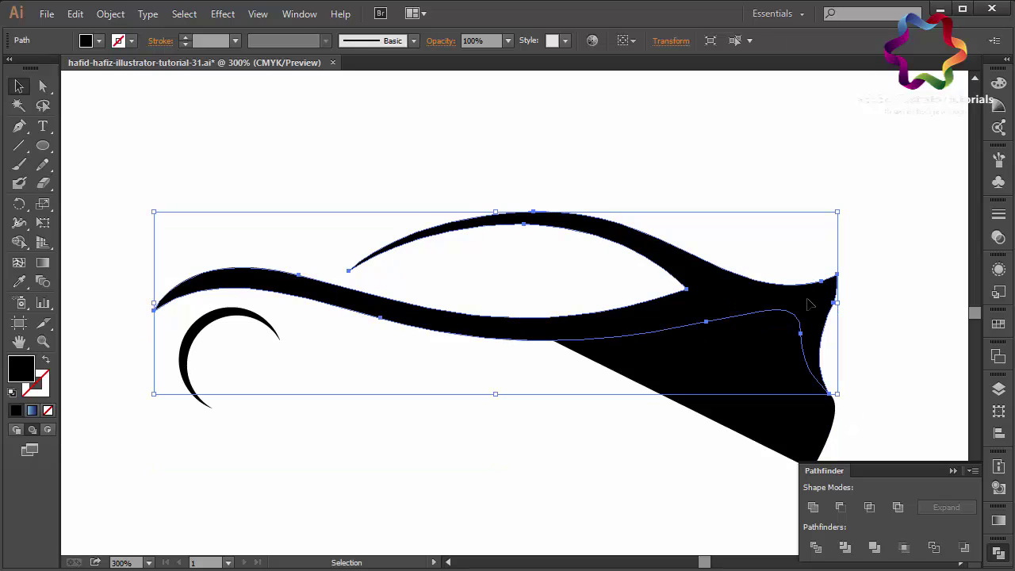
pyautogui.click(758, 416)
pyautogui.keyDown('shift'); pyautogui.click(829, 317); pyautogui.keyUp('shift')
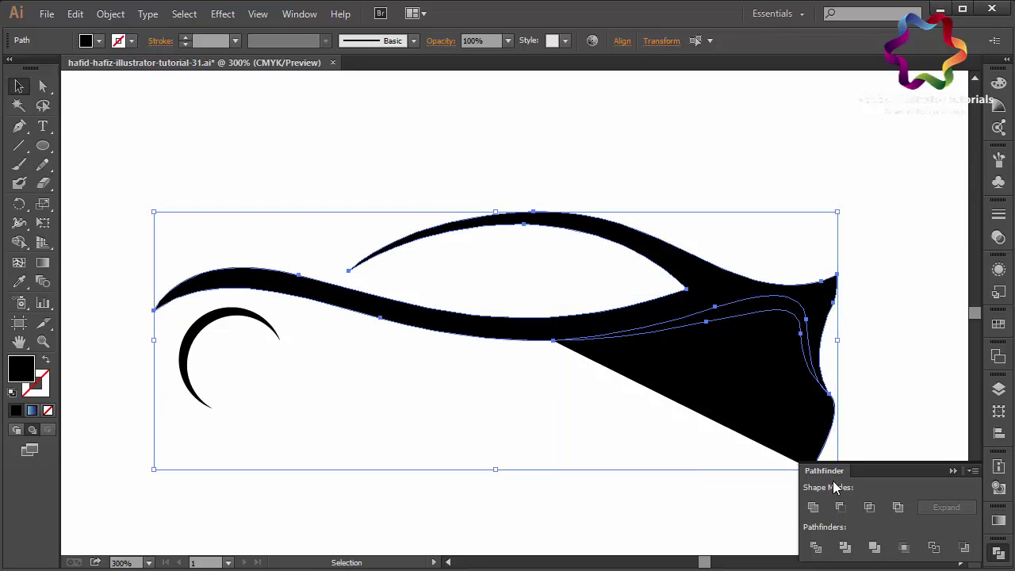
pyautogui.click(840, 507)
pyautogui.hotkey('ctrl', 'z')
# Send the car body to back, then Minus Front to cut the wedge away.
pyautogui.click(906, 329)
pyautogui.rightClick(803, 303)
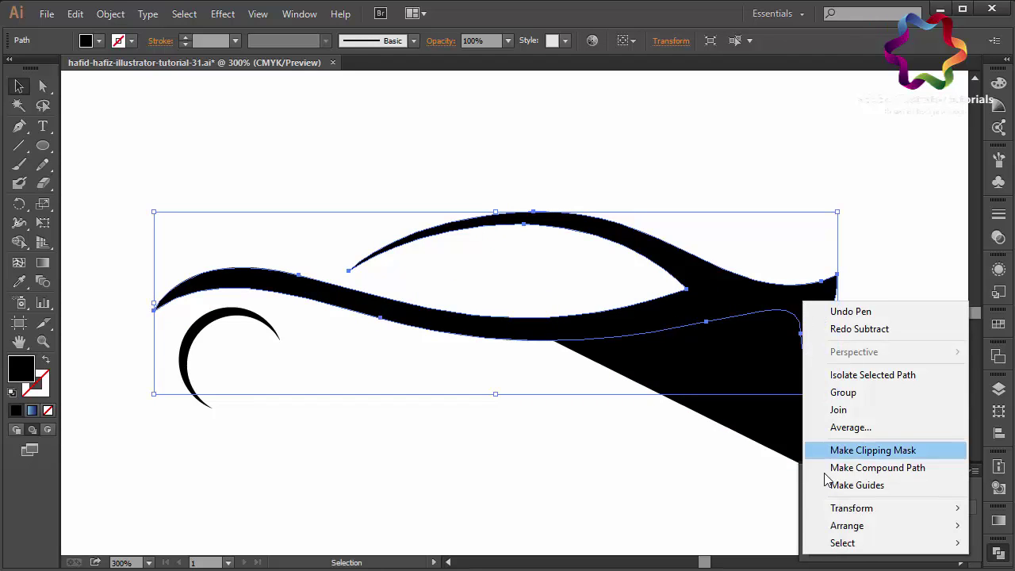
pyautogui.moveTo(847, 525)
pyautogui.click(714, 502)
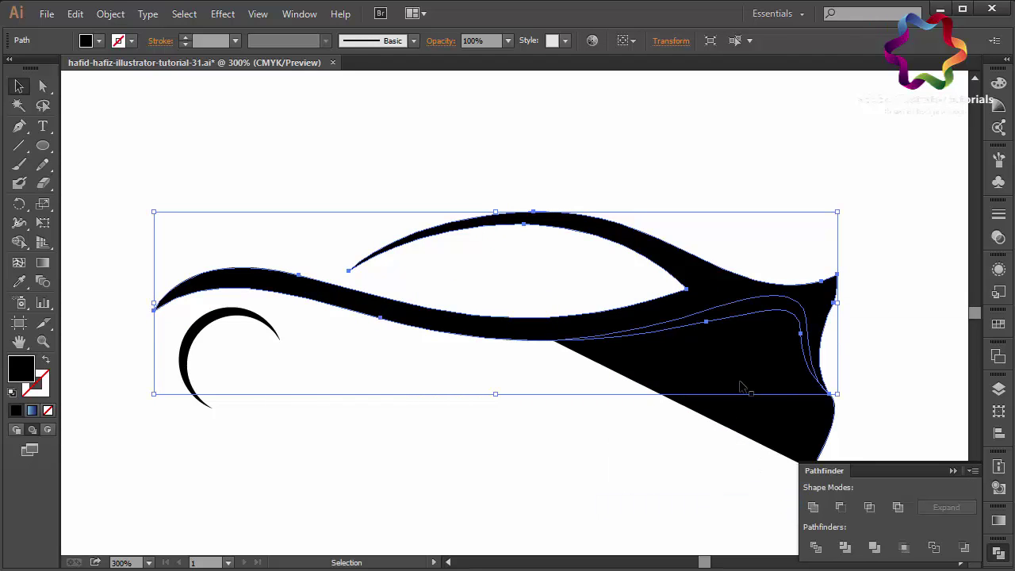
pyautogui.click(840, 507)
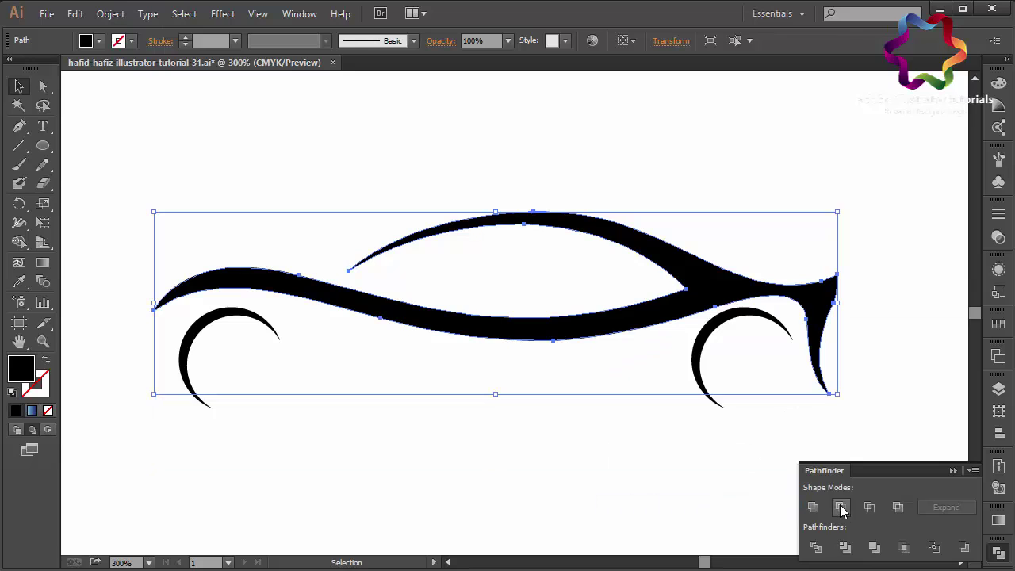
pyautogui.click(901, 368)
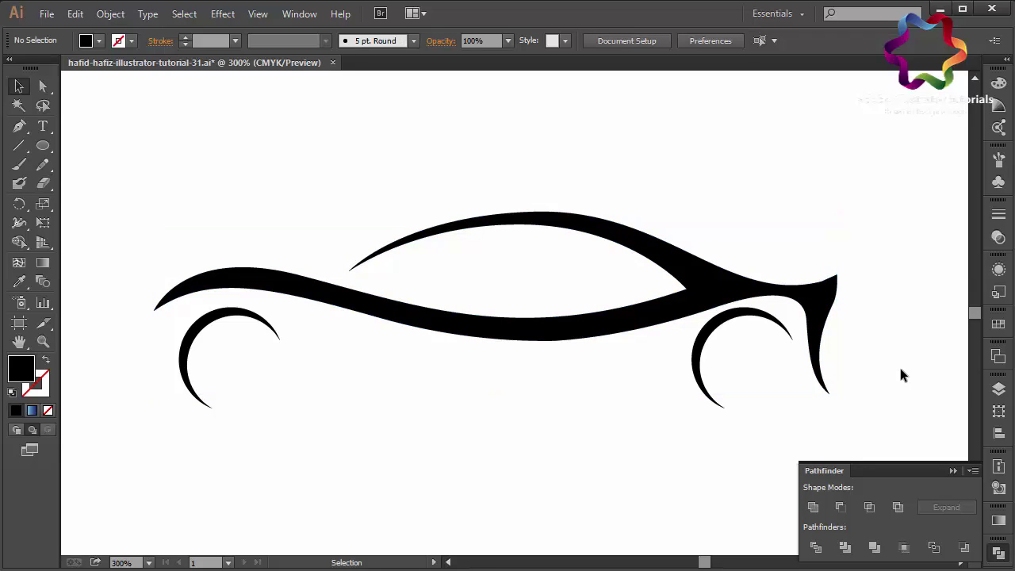
# Draw a curved Pen shape filling the car's end between the body and the downward spike.
pyautogui.click(19, 126)
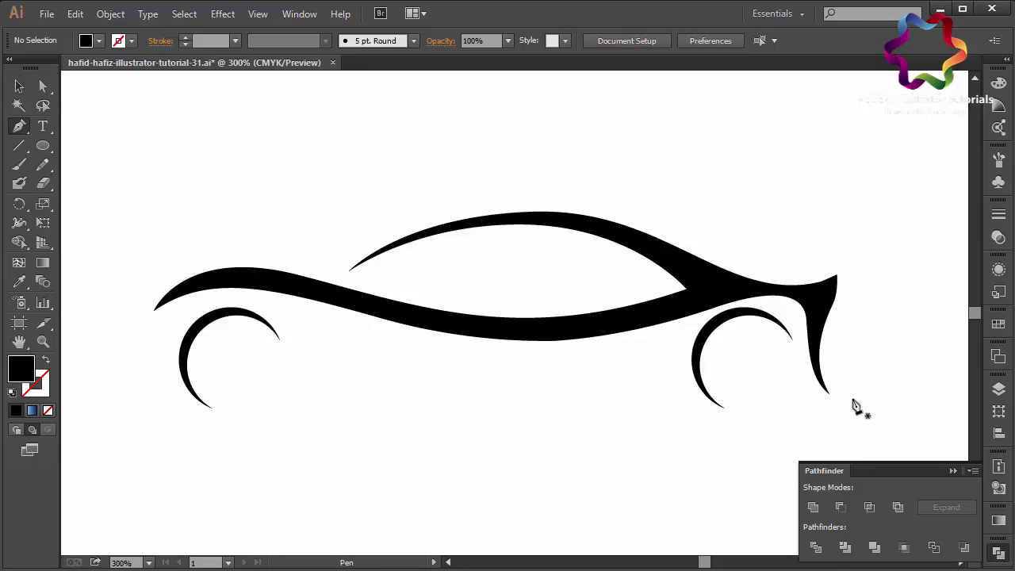
pyautogui.moveTo(832, 398)
pyautogui.mouseDown()
pyautogui.moveTo(809, 340)
pyautogui.moveTo(714, 315)
pyautogui.moveTo(671, 328)
pyautogui.moveTo(718, 311)
pyautogui.moveTo(714, 293)
pyautogui.mouseUp()
pyautogui.click(802, 309)
pyautogui.moveTo(781, 299); pyautogui.dragTo(817, 296)
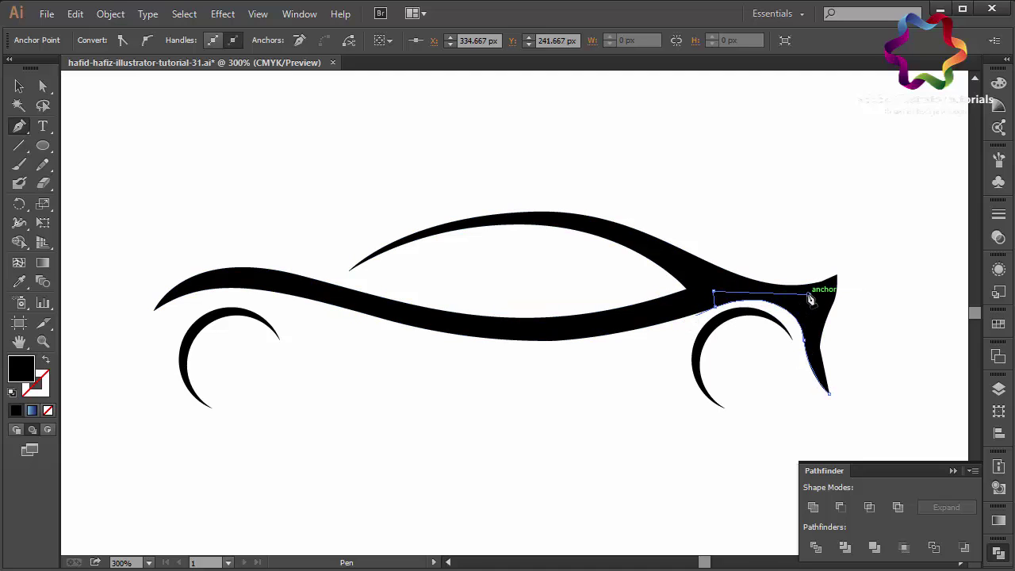
pyautogui.moveTo(806, 332)
pyautogui.mouseDown()
pyautogui.moveTo(845, 417)
pyautogui.moveTo(214, 155)
pyautogui.mouseUp()
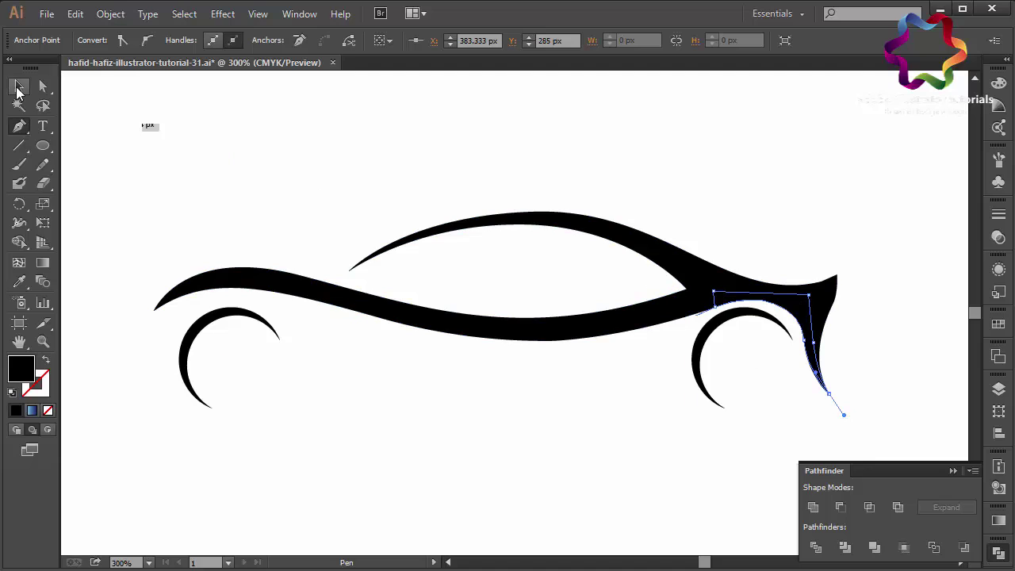
pyautogui.click(20, 86)
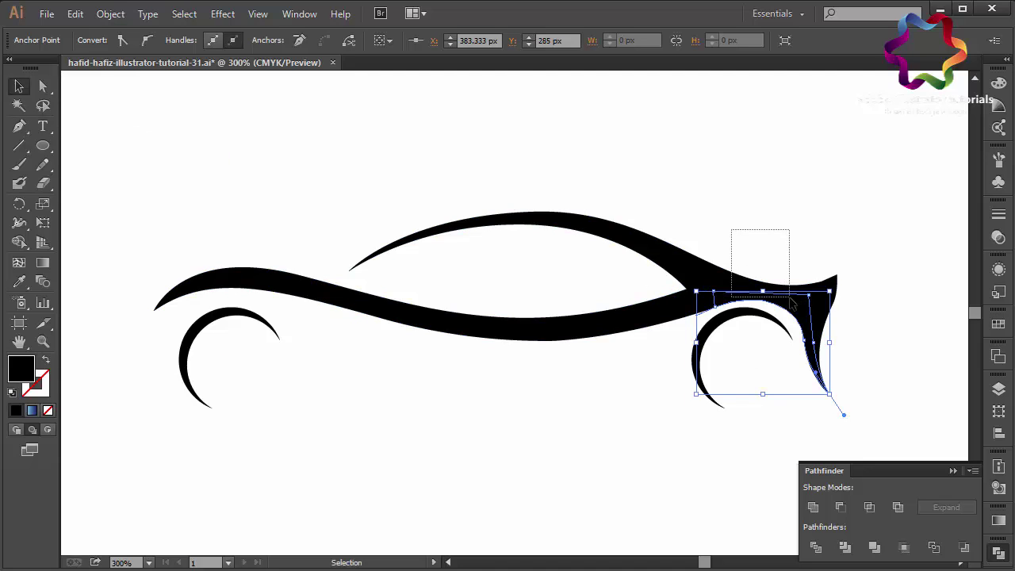
# Unite the car body and front piece with Pathfinder, then ungroup the result.
pyautogui.moveTo(732, 229); pyautogui.dragTo(798, 314)
pyautogui.click(755, 434)
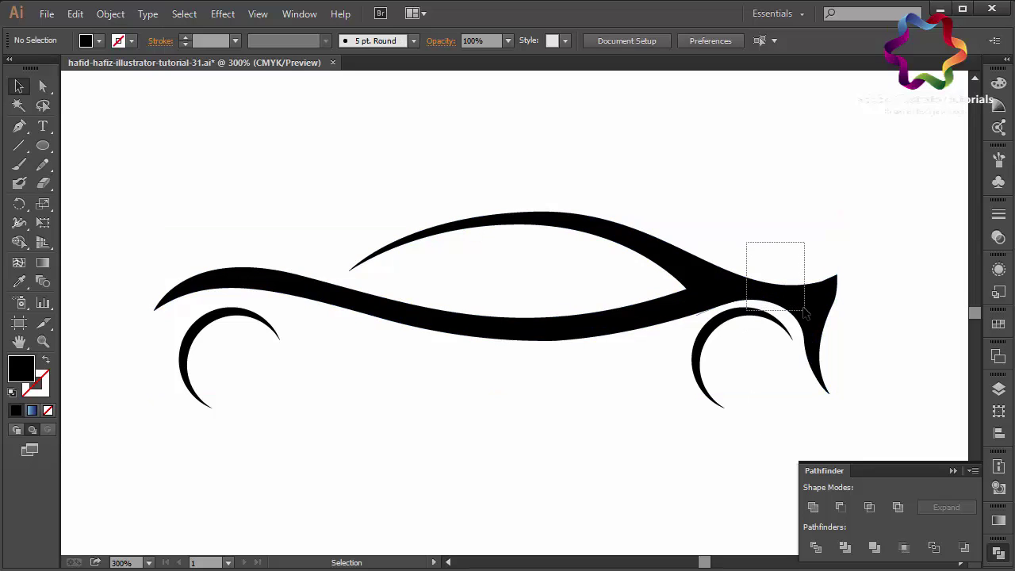
pyautogui.moveTo(797, 305); pyautogui.dragTo(795, 311)
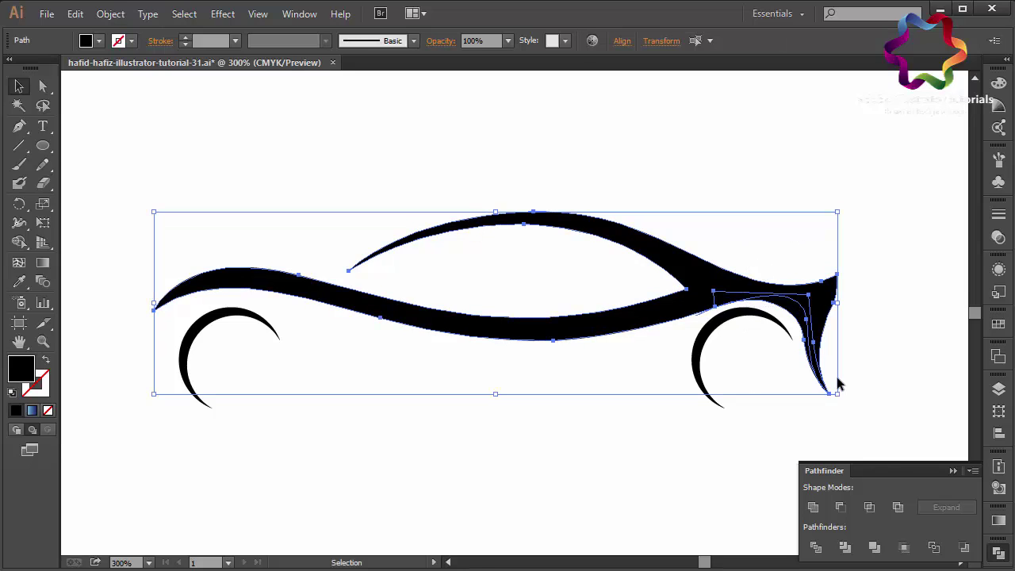
pyautogui.click(814, 507)
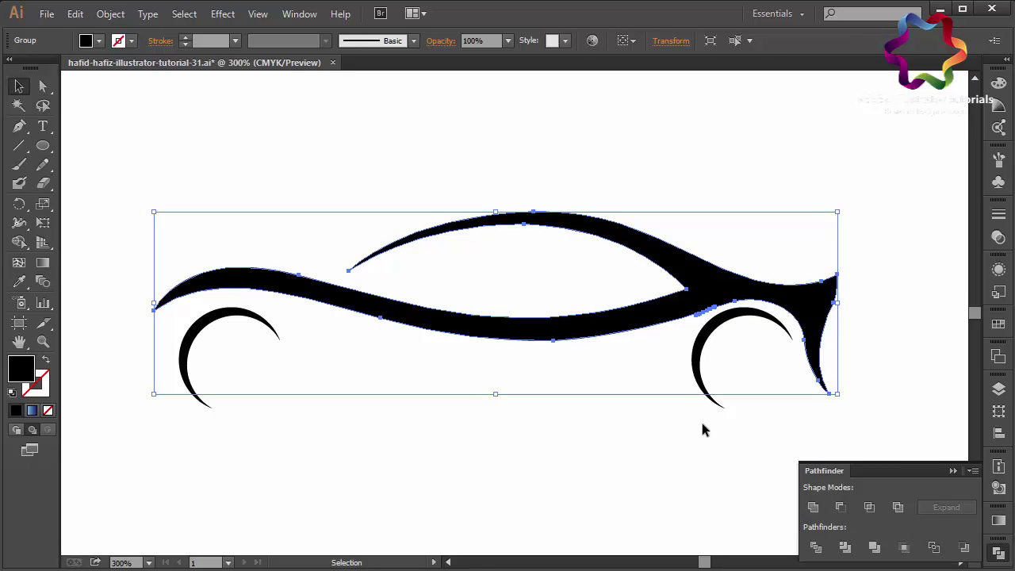
pyautogui.rightClick(657, 334)
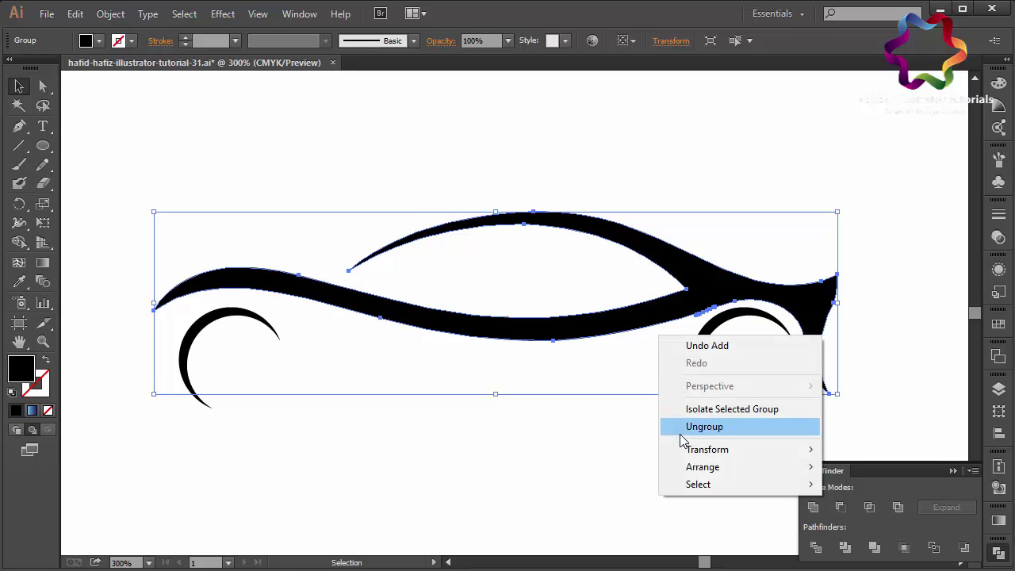
pyautogui.click(681, 434)
# Nudge the merged car body up slightly with the Up arrow.
pyautogui.click(649, 367)
pyautogui.click(611, 322)
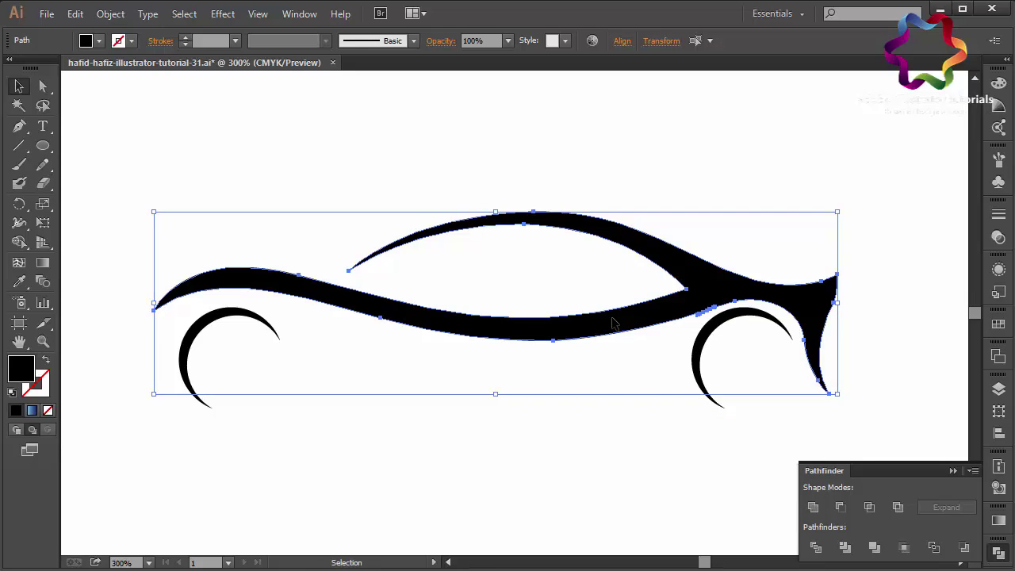
pyautogui.press('Delete')
pyautogui.hotkey('ctrl', 'z')
pyautogui.rightClick(613, 320)
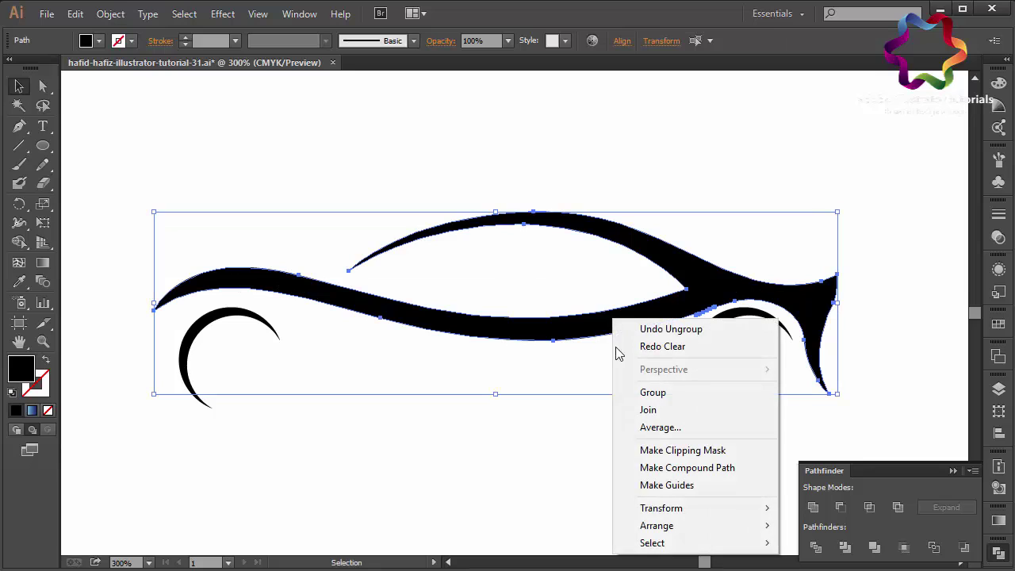
pyautogui.click(552, 405)
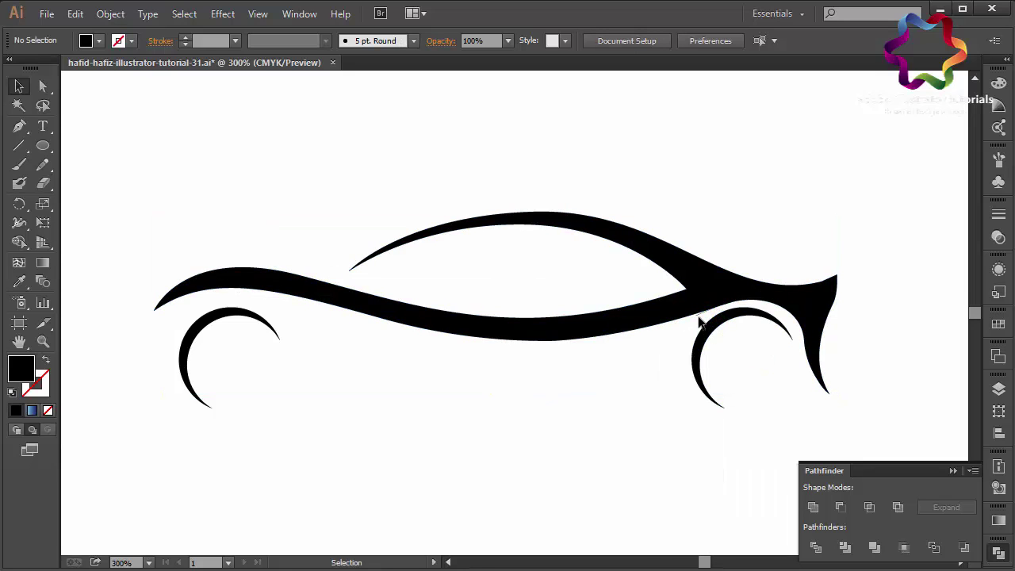
pyautogui.click(698, 319)
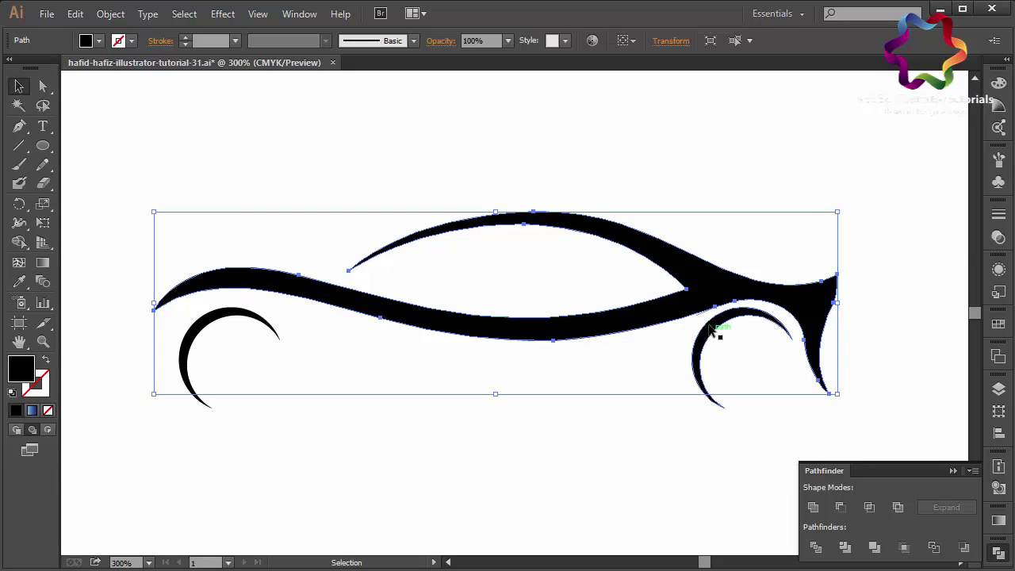
pyautogui.press('Up')
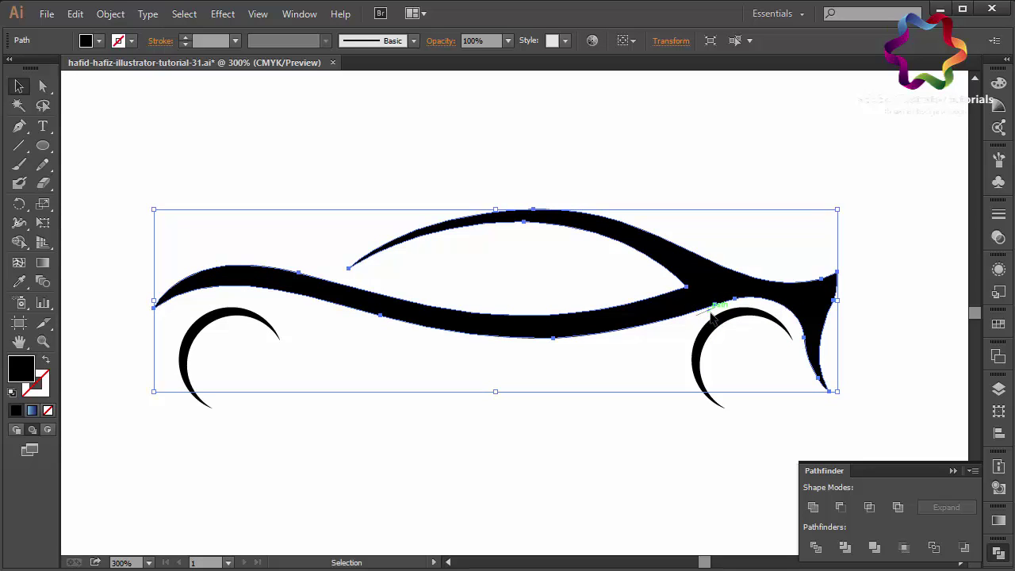
pyautogui.click(696, 321)
# Delete the stray sliver above the front wheel, leaving body and wheel arc intact.
pyautogui.moveTo(690, 308); pyautogui.dragTo(700, 319)
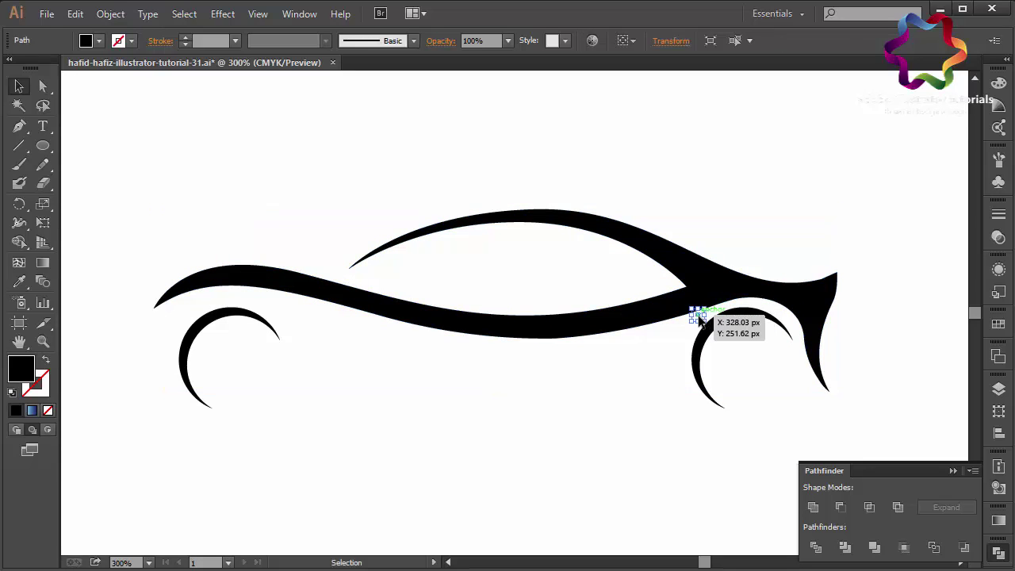
pyautogui.click(700, 319)
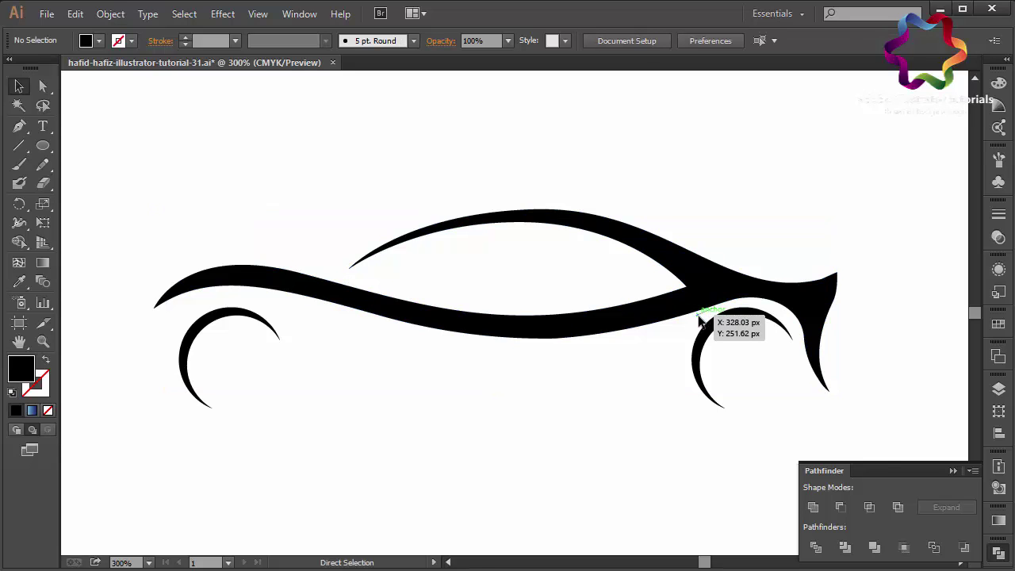
pyautogui.hotkey('ctrl', '+')
pyautogui.hotkey('ctrl', '+')
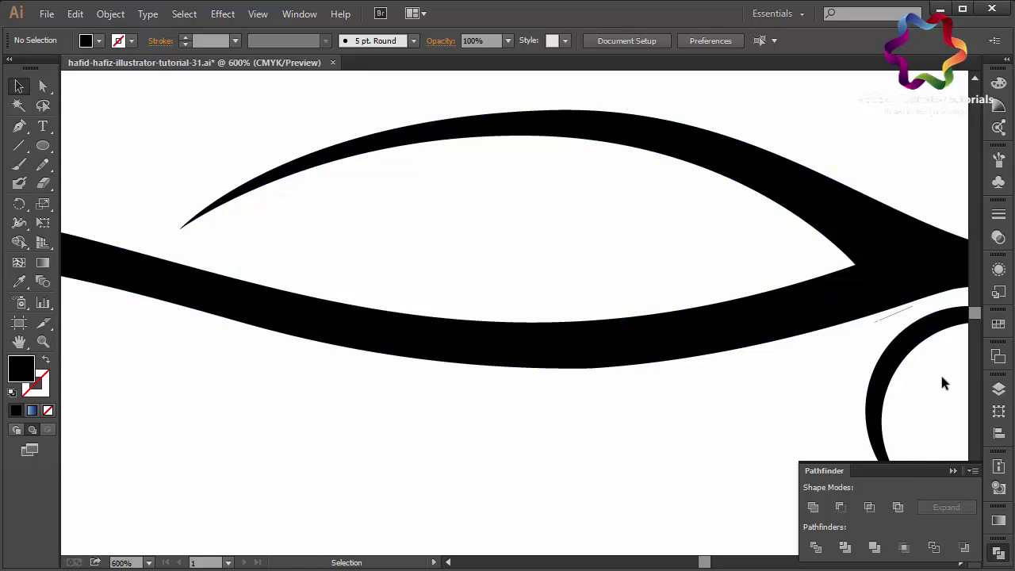
pyautogui.moveTo(870, 307); pyautogui.dragTo(871, 309)
pyautogui.keyDown('shift'); pyautogui.click(869, 303); pyautogui.keyUp('shift')
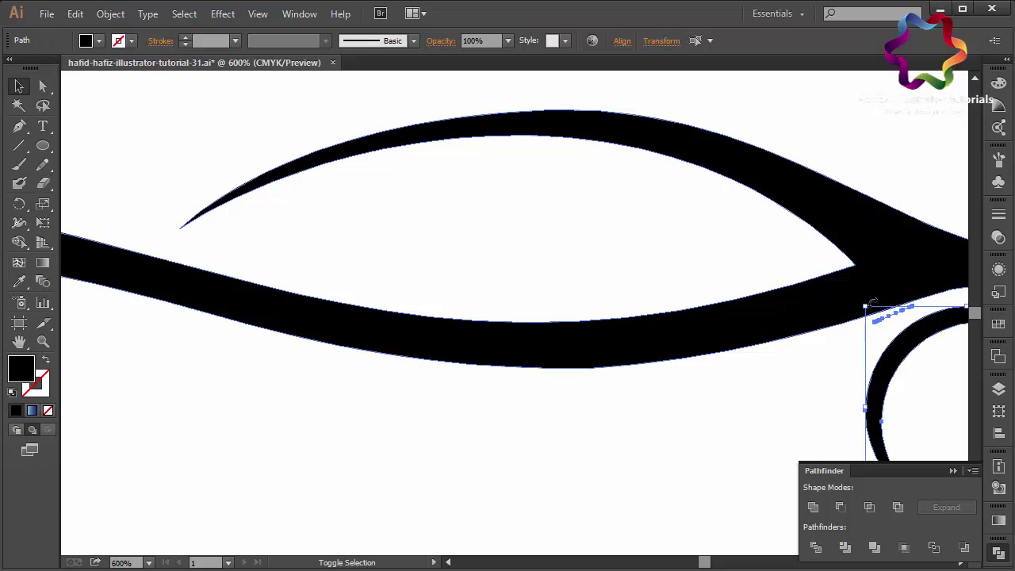
pyautogui.keyDown('shift'); pyautogui.click(907, 357); pyautogui.keyUp('shift')
pyautogui.press('Delete')
pyautogui.hotkey('ctrl', '-')
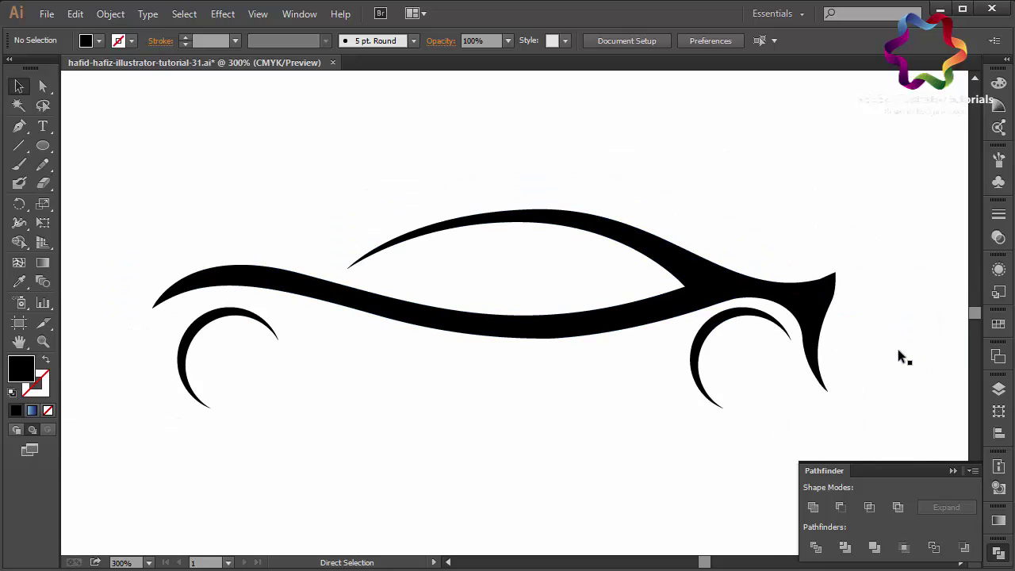
# Rotate the car body slightly counterclockwise.
pyautogui.click(793, 289)
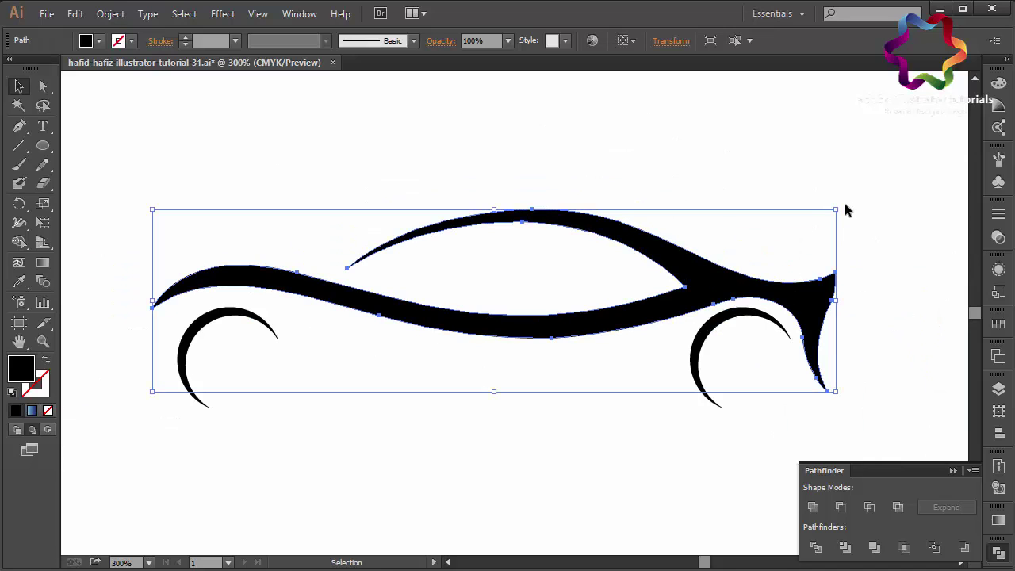
pyautogui.moveTo(846, 210); pyautogui.dragTo(843, 196)
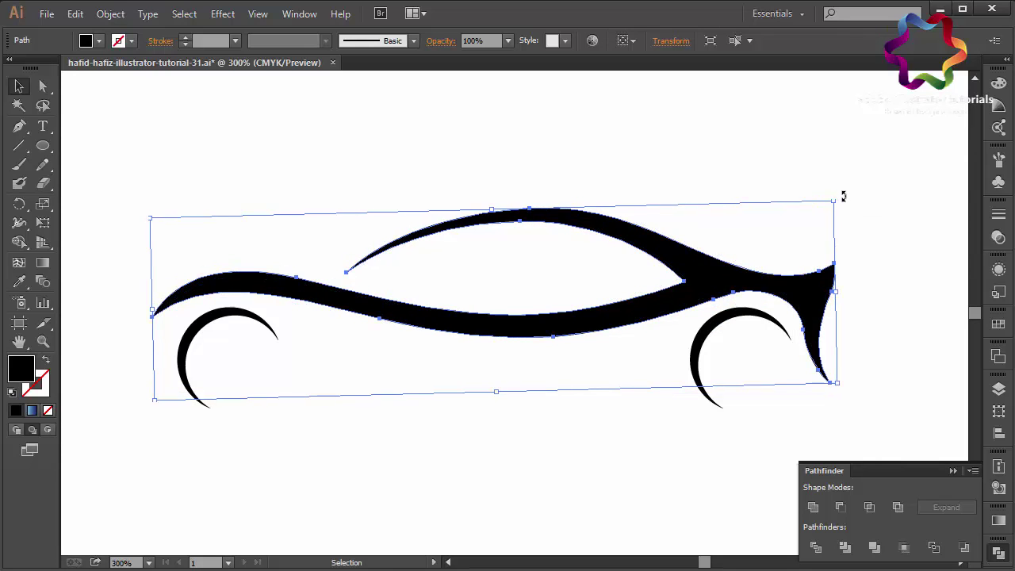
pyautogui.click(904, 236)
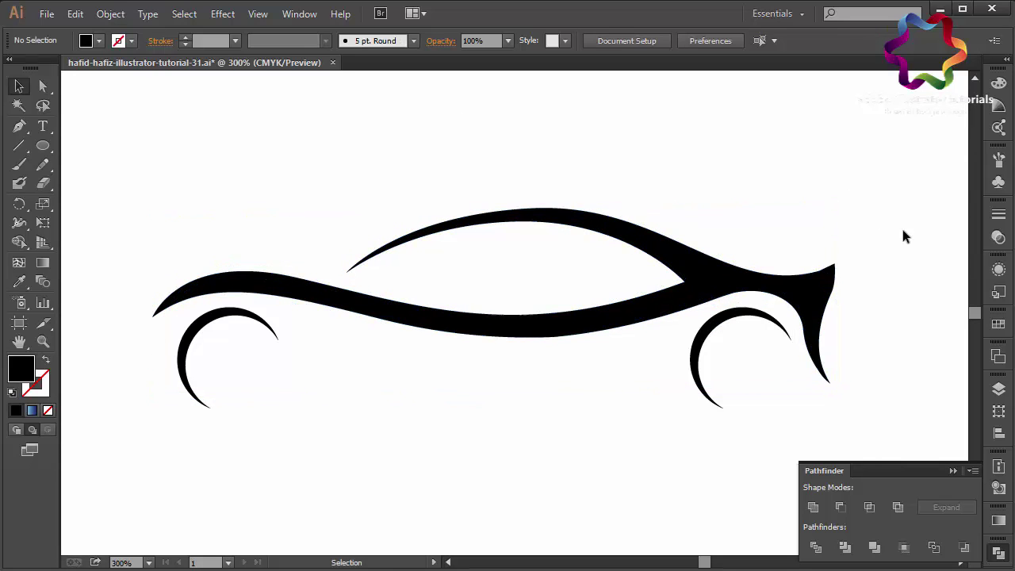
# Nudge the right-hand wheel arc one step to the right.
pyautogui.click(756, 315)
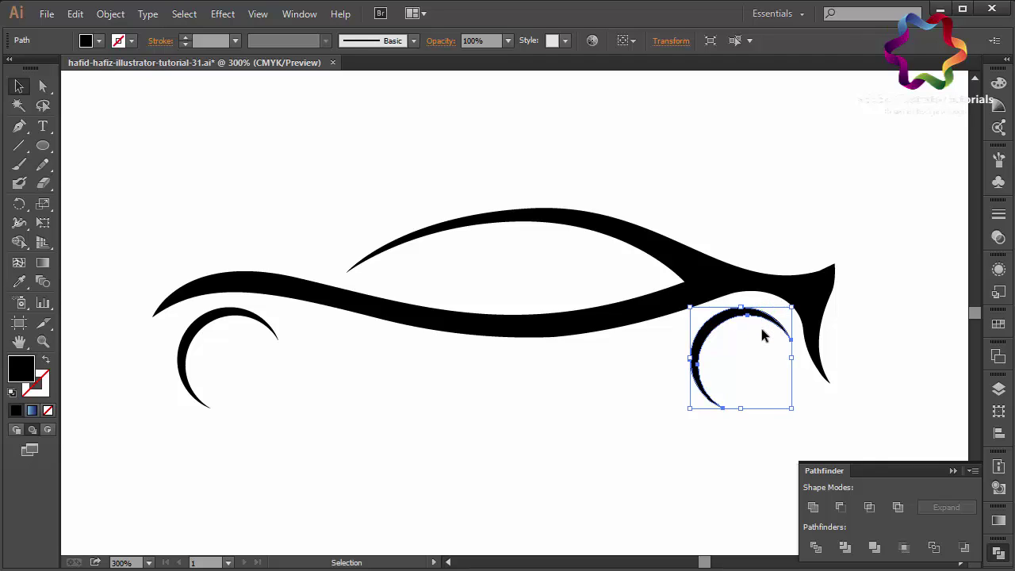
pyautogui.press('Right')
pyautogui.click(890, 353)
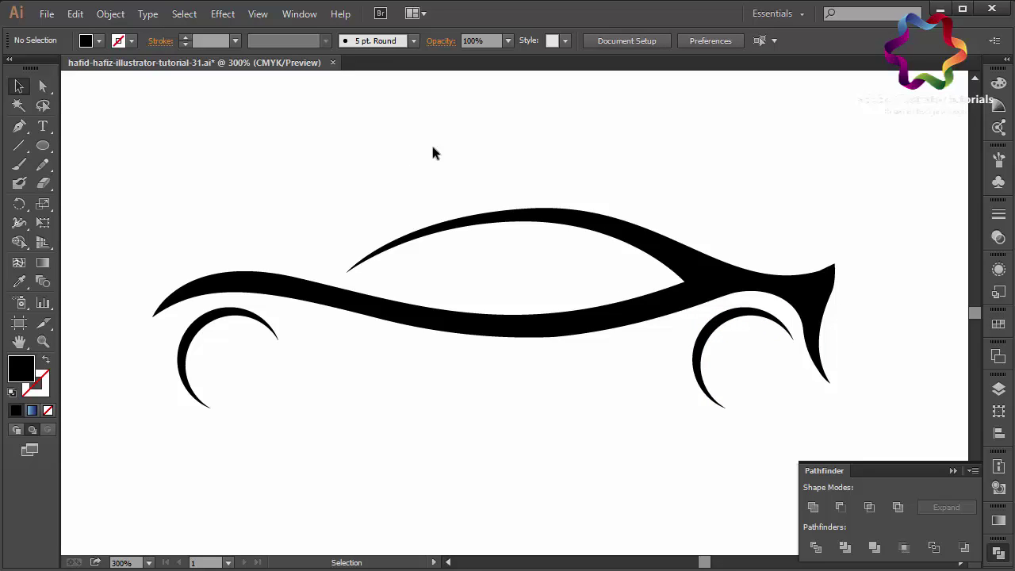
# With the Pen, draw a curve from the roof line down to the body line.
pyautogui.click(19, 125)
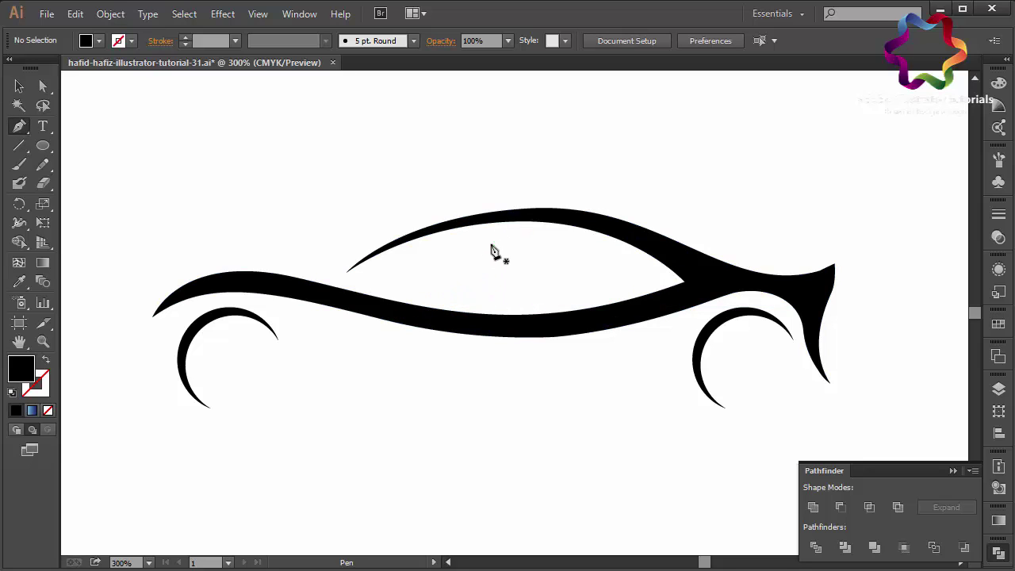
pyautogui.click(427, 235)
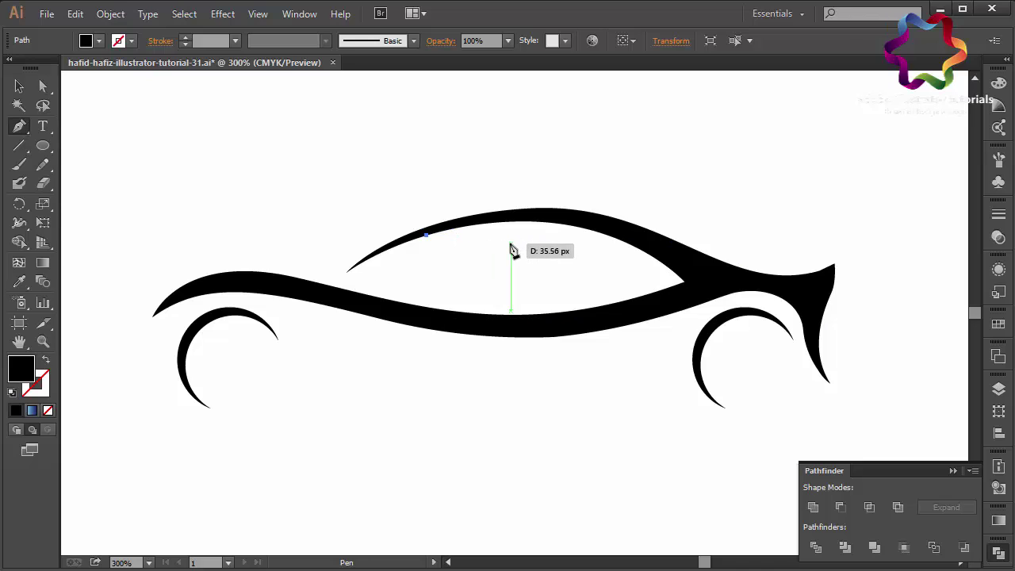
pyautogui.moveTo(487, 246); pyautogui.dragTo(500, 271)
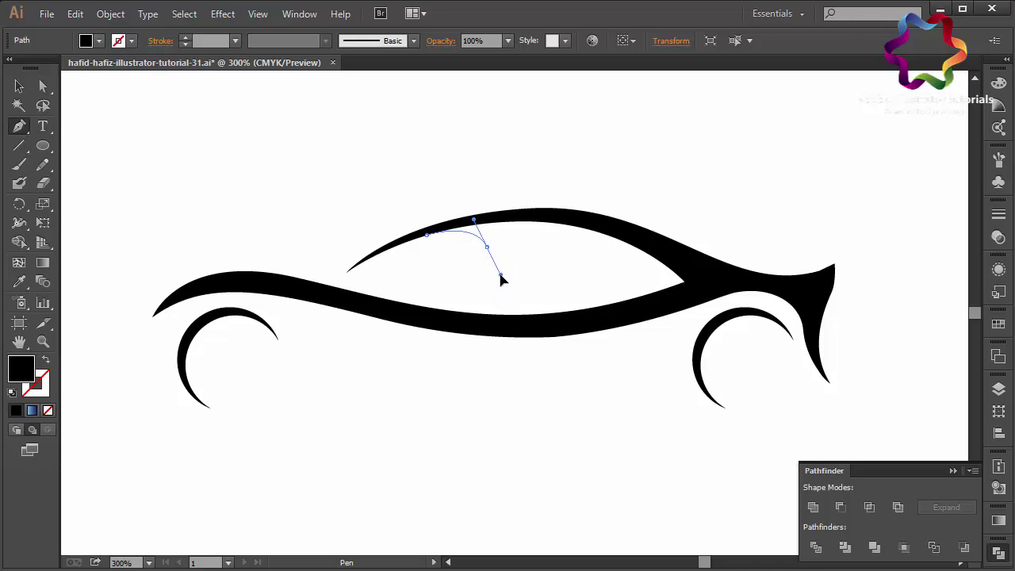
pyautogui.moveTo(501, 277); pyautogui.dragTo(501, 274)
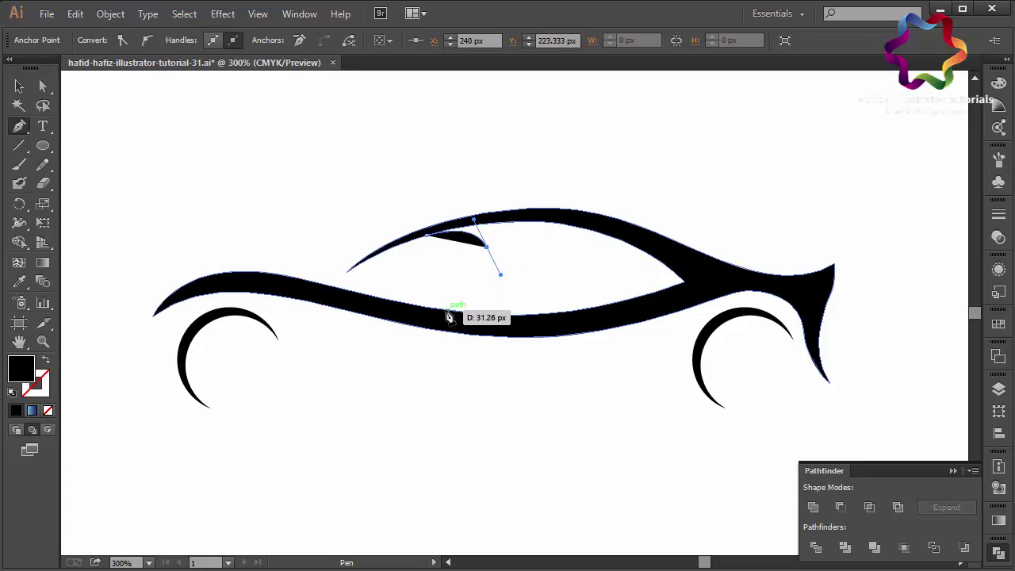
pyautogui.moveTo(422, 307); pyautogui.dragTo(380, 306)
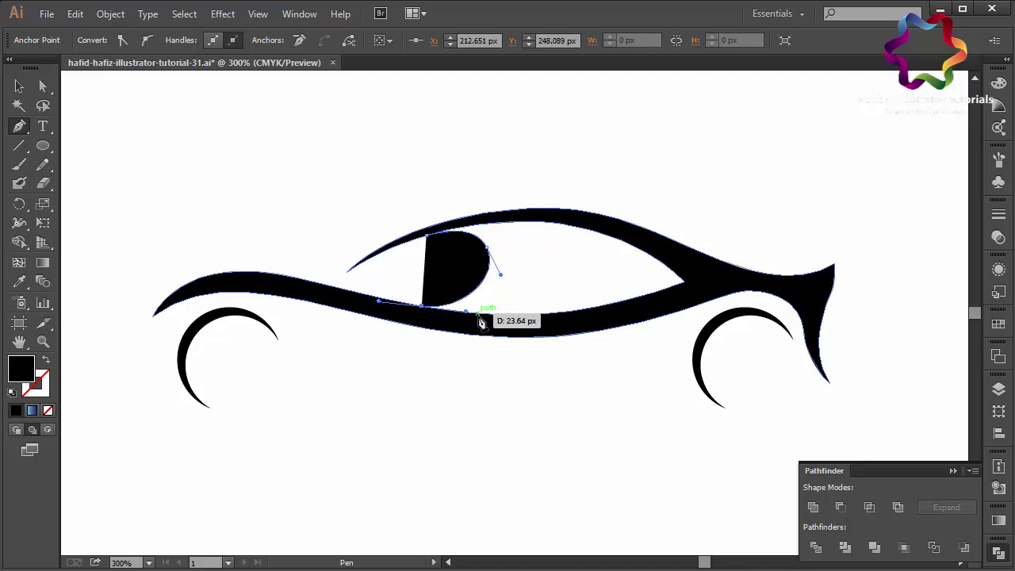
pyautogui.moveTo(481, 315); pyautogui.dragTo(500, 303)
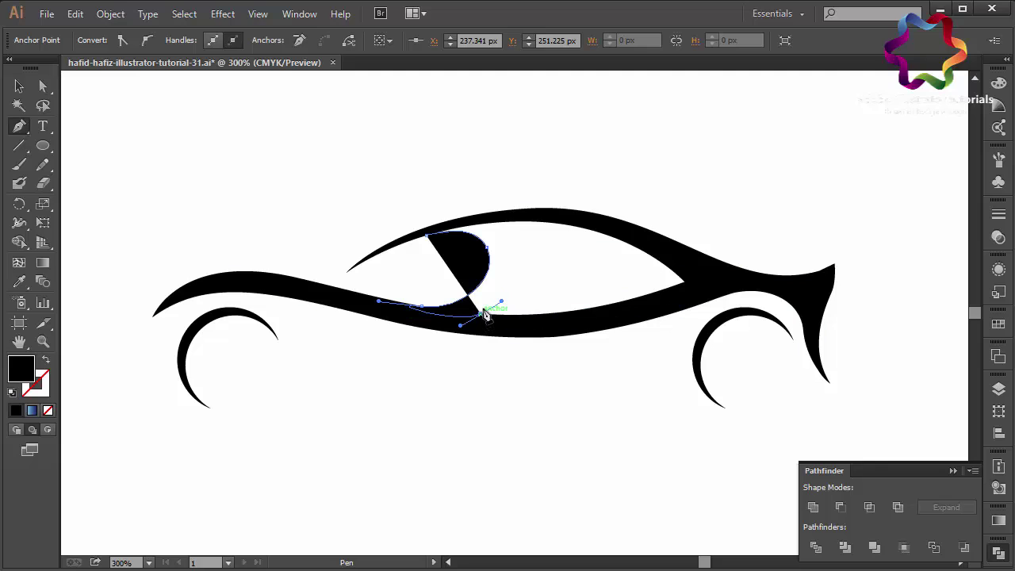
pyautogui.moveTo(501, 261); pyautogui.dragTo(511, 255)
pyautogui.hotkey('ctrl', 'z')
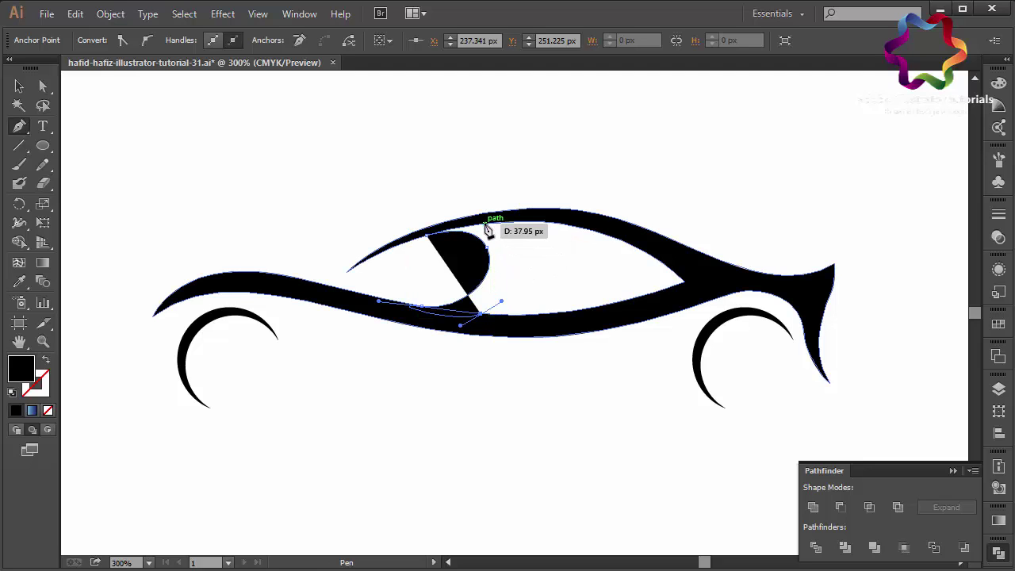
# Curve the inner edge back and close the crescent at the front of the cabin.
pyautogui.moveTo(438, 215); pyautogui.dragTo(531, 231)
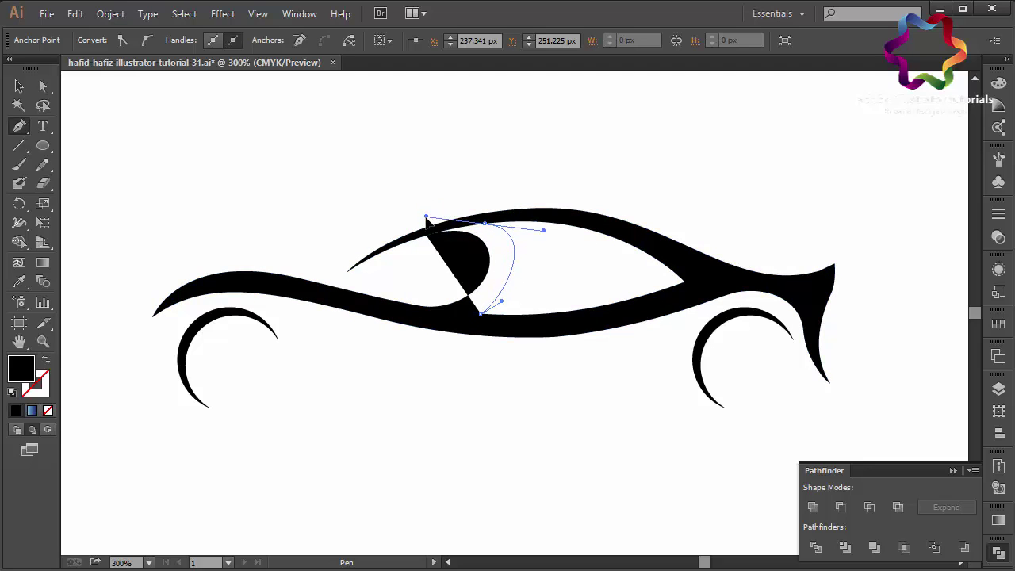
pyautogui.moveTo(438, 216); pyautogui.dragTo(427, 228)
pyautogui.press('ctrl')
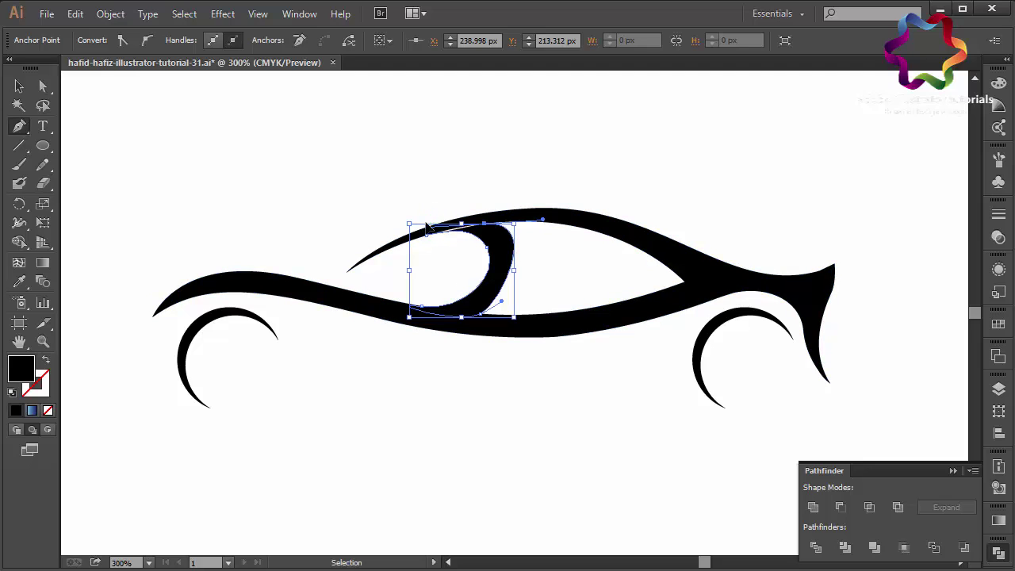
pyautogui.moveTo(503, 295); pyautogui.dragTo(517, 270)
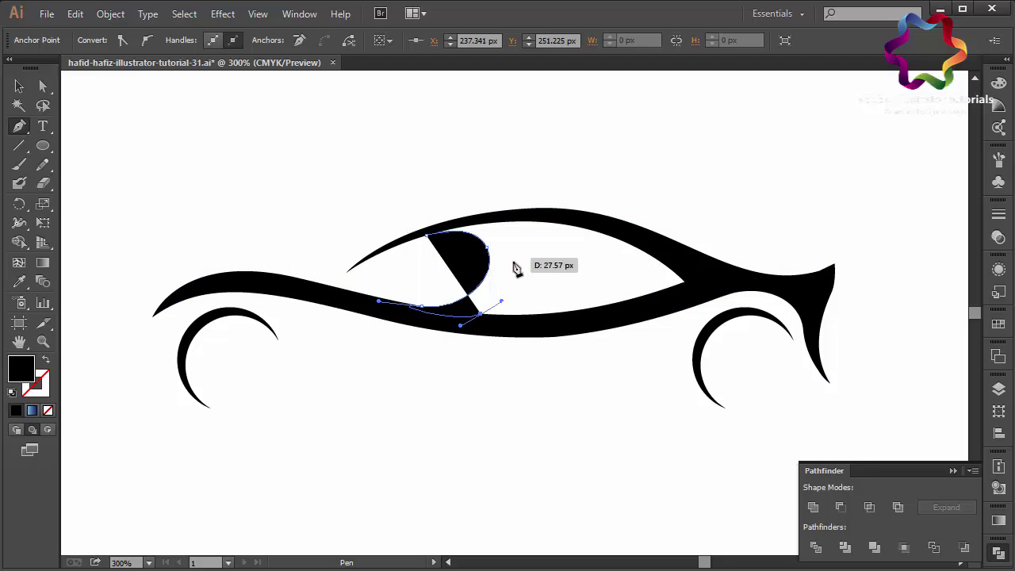
pyautogui.click(518, 236)
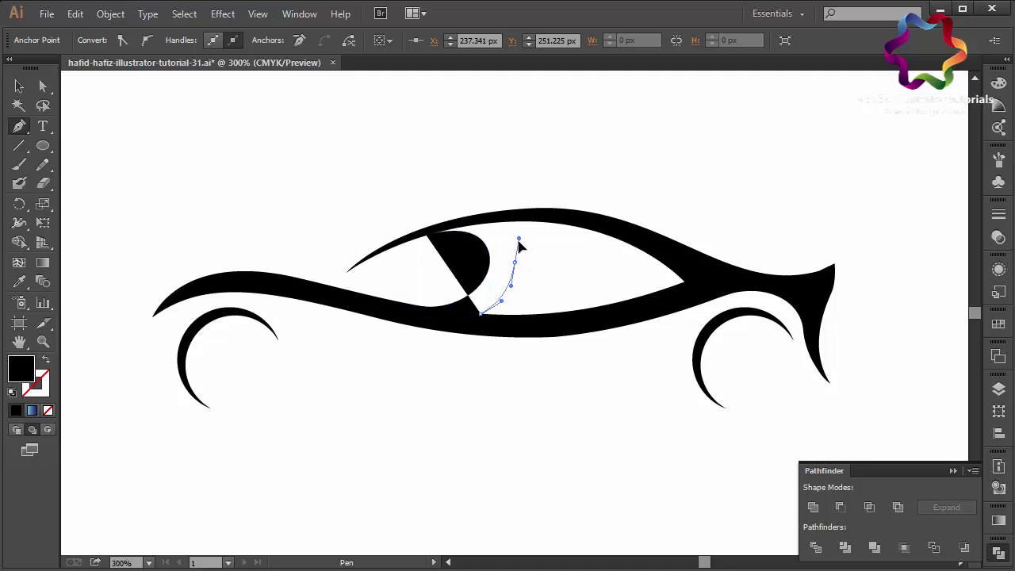
pyautogui.moveTo(520, 245)
pyautogui.mouseDown()
pyautogui.moveTo(431, 243)
pyautogui.moveTo(355, 266)
pyautogui.mouseUp()
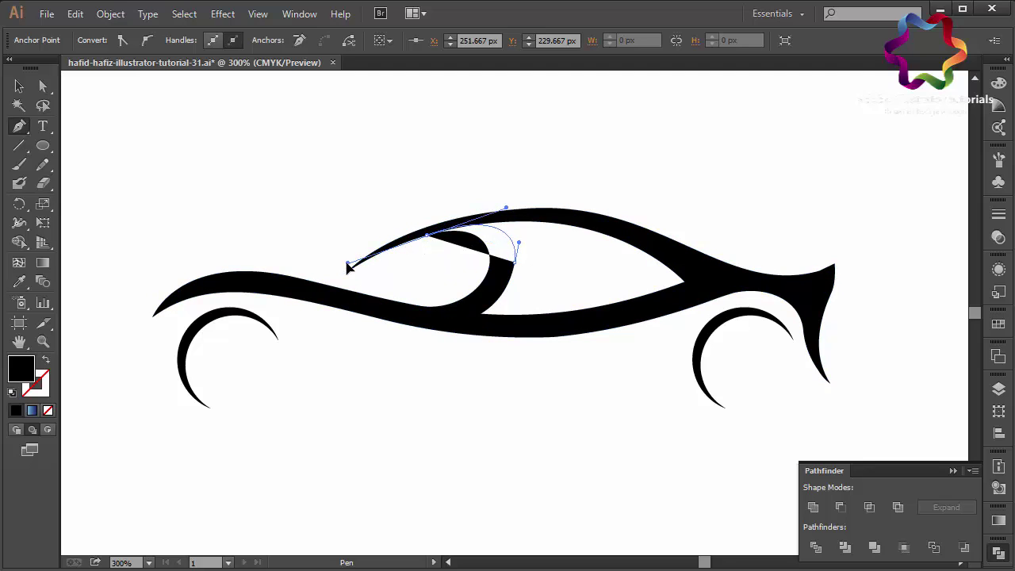
pyautogui.click(349, 265)
pyautogui.click(21, 86)
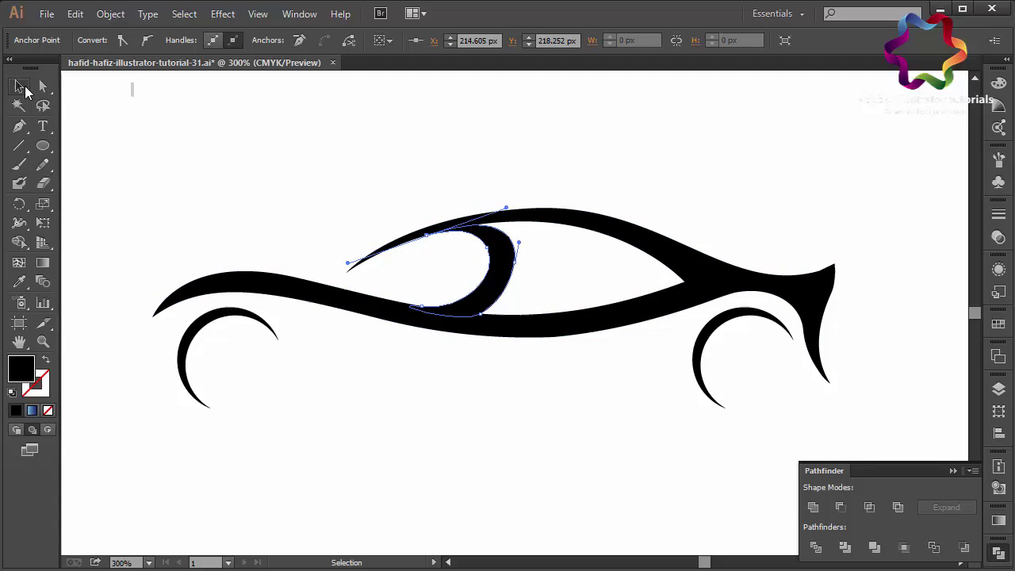
pyautogui.click(291, 181)
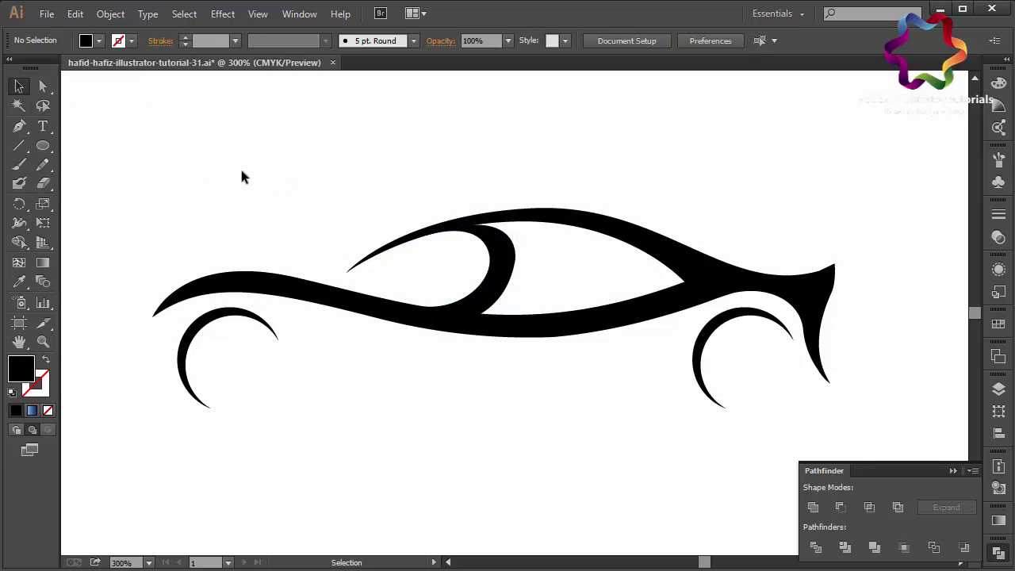
# Draw a wedge path over the crescent with the Pen.
pyautogui.click(19, 126)
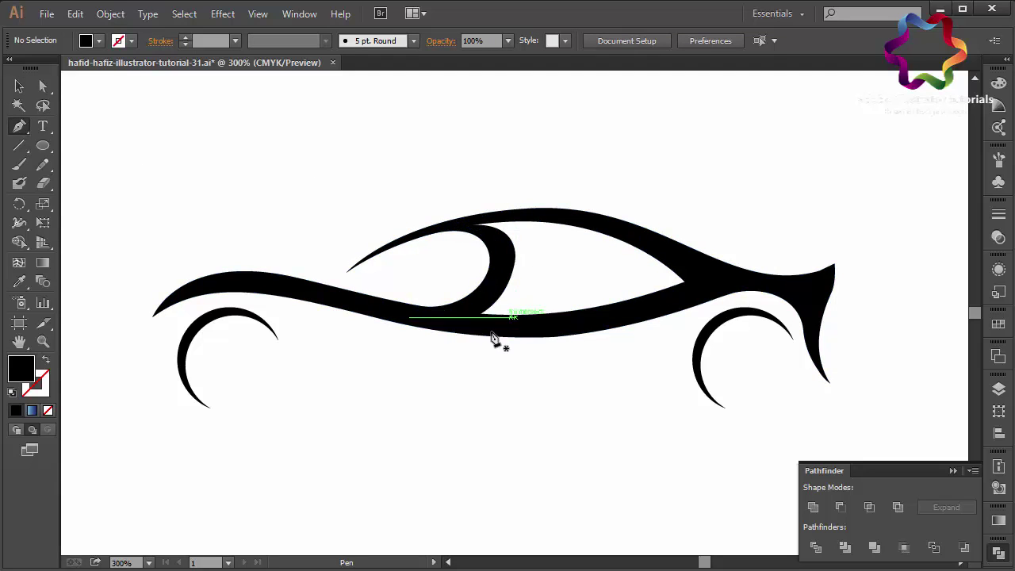
pyautogui.moveTo(429, 310); pyautogui.dragTo(493, 292)
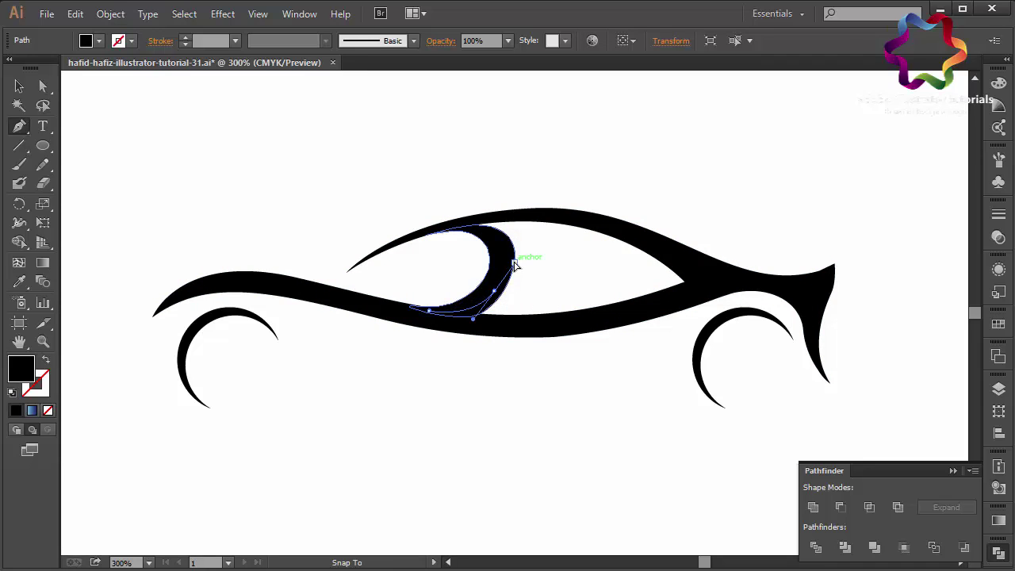
pyautogui.click(514, 262)
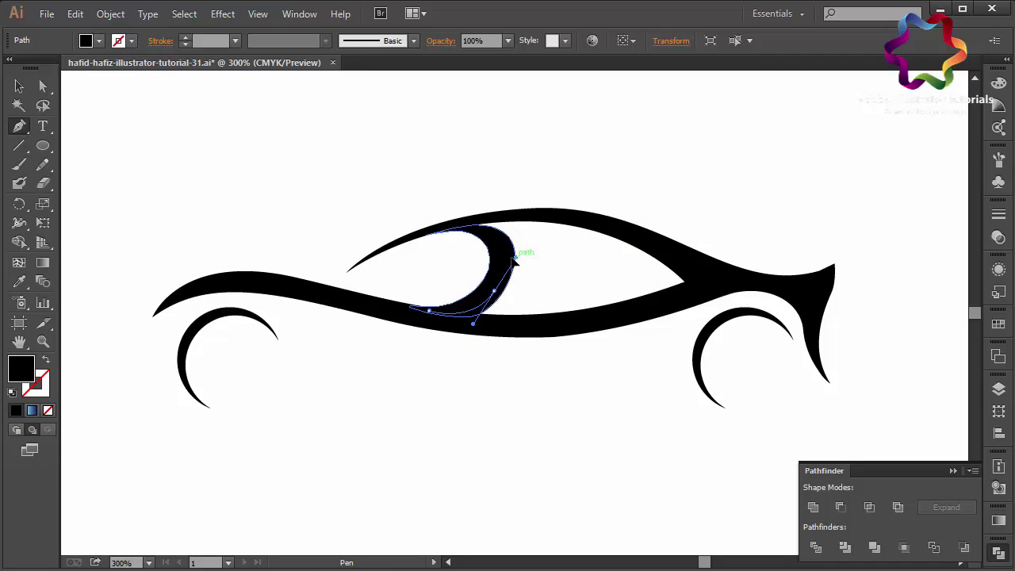
pyautogui.moveTo(514, 258); pyautogui.dragTo(468, 225)
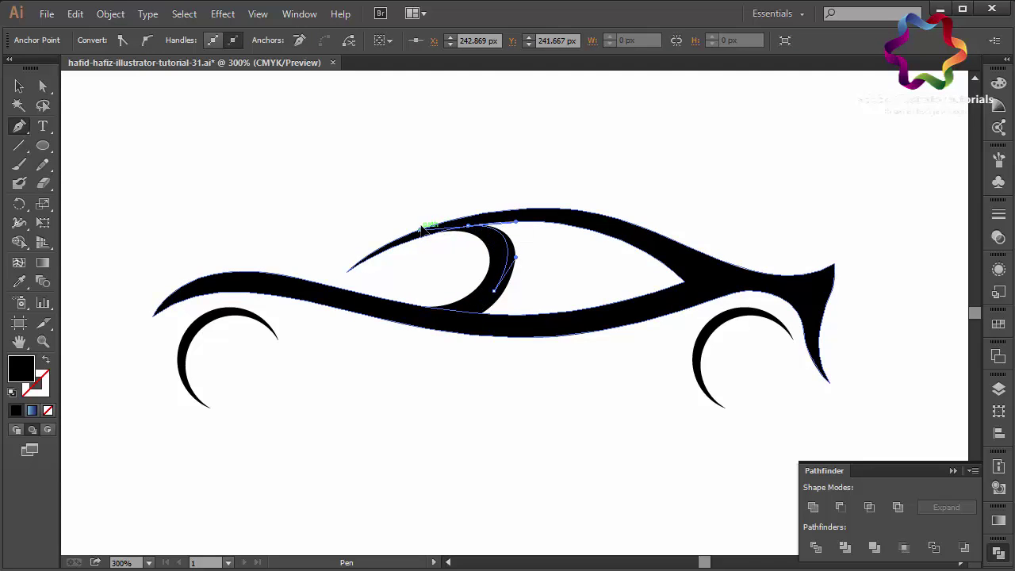
pyautogui.click(421, 226)
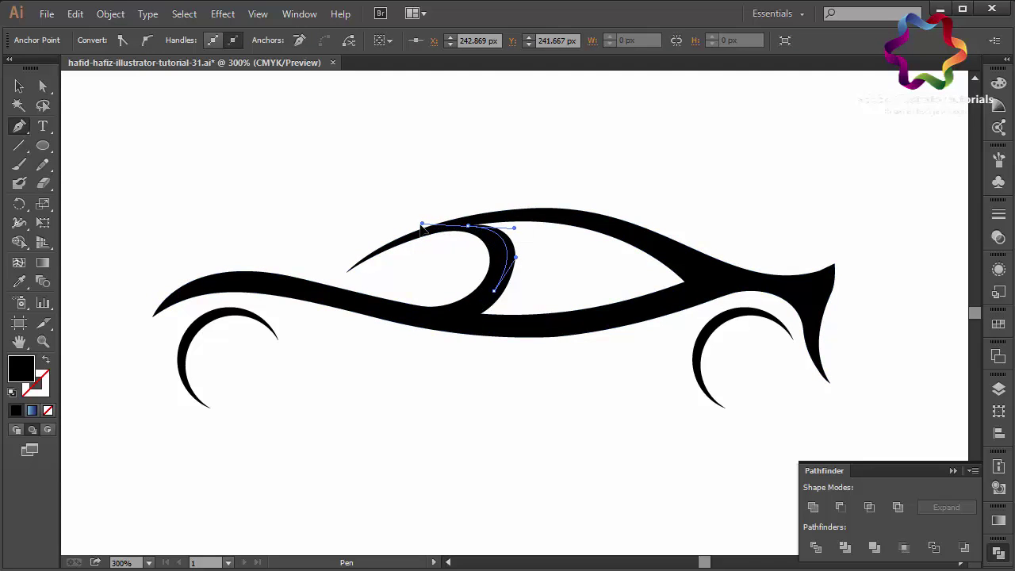
pyautogui.click(547, 192)
pyautogui.click(546, 309)
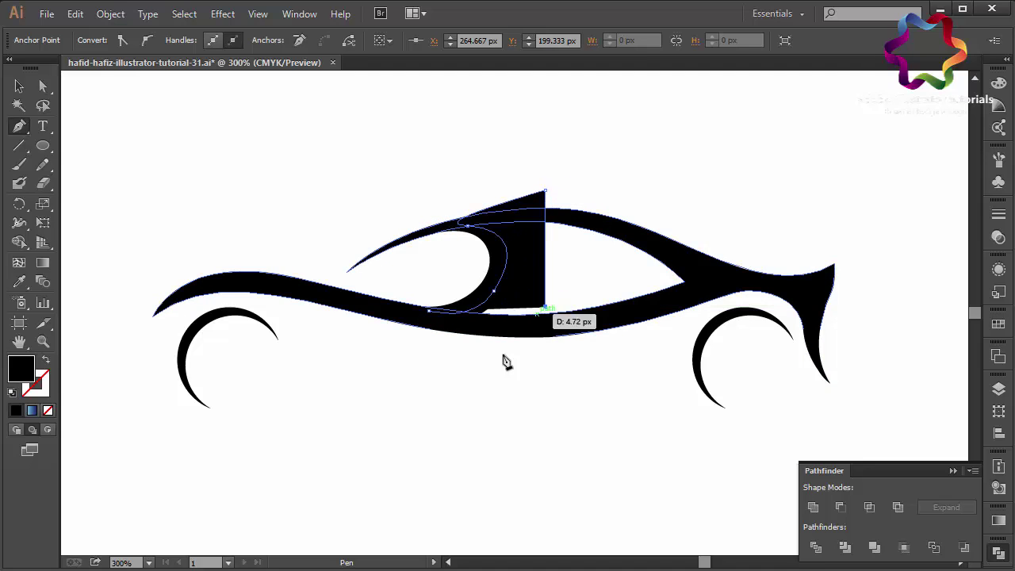
pyautogui.click(484, 378)
# Minus Front the crescent from the wedge, send the cut-out back, and Minus Front again.
pyautogui.click(20, 86)
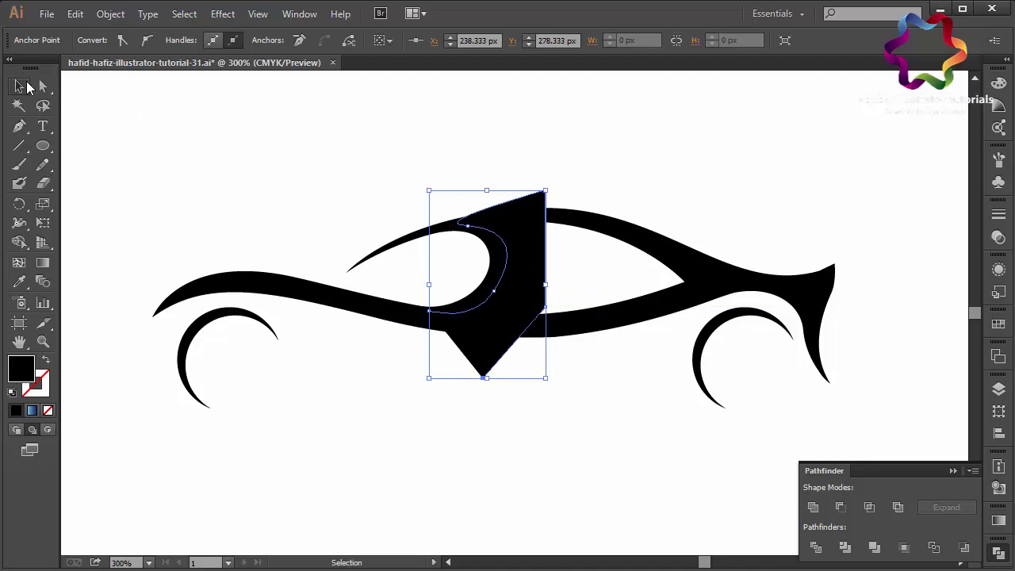
pyautogui.keyDown('shift'); pyautogui.click(498, 265); pyautogui.keyUp('shift')
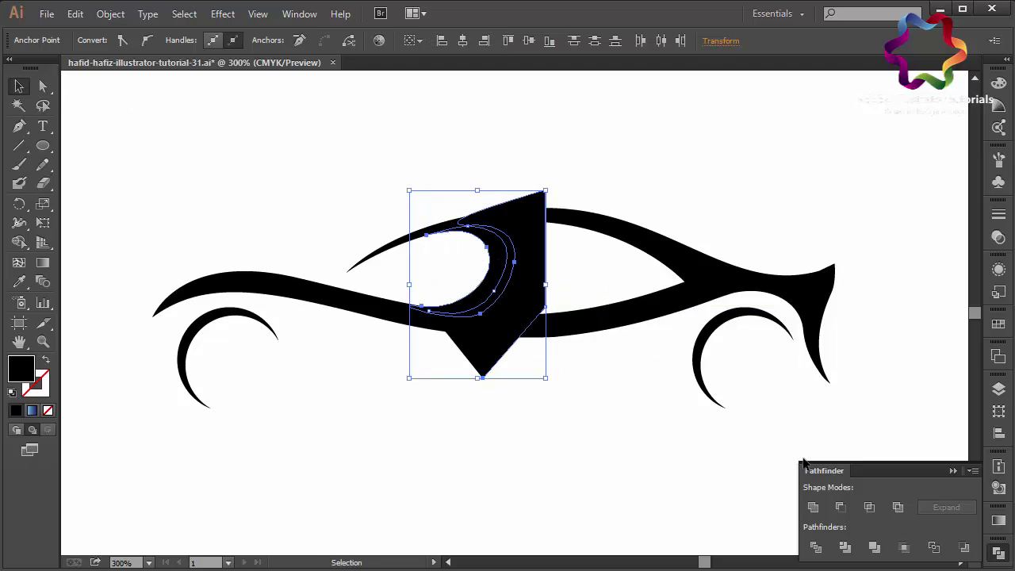
pyautogui.click(842, 508)
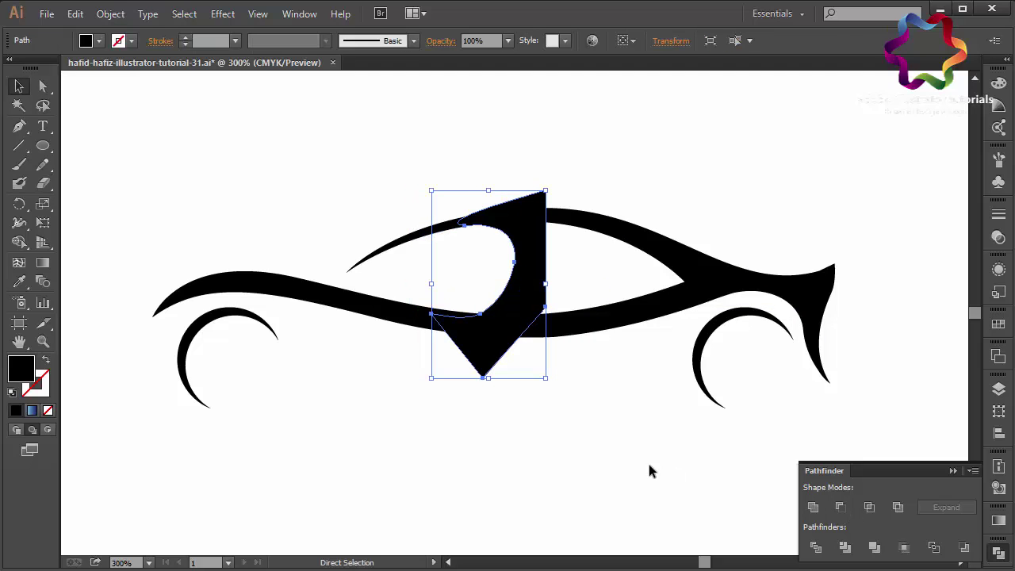
pyautogui.click(683, 471)
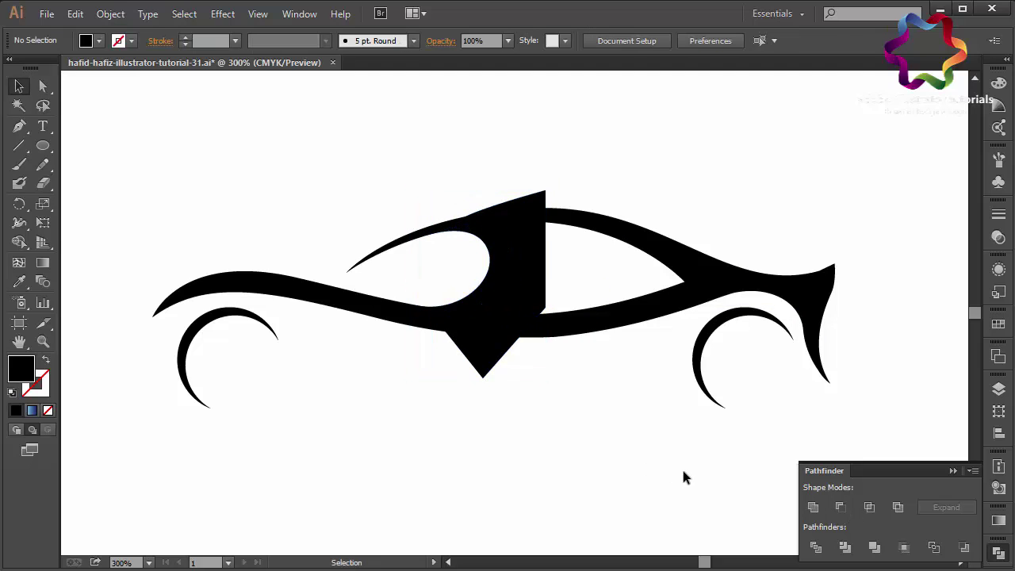
pyautogui.rightClick(486, 280)
pyautogui.moveTo(529, 504)
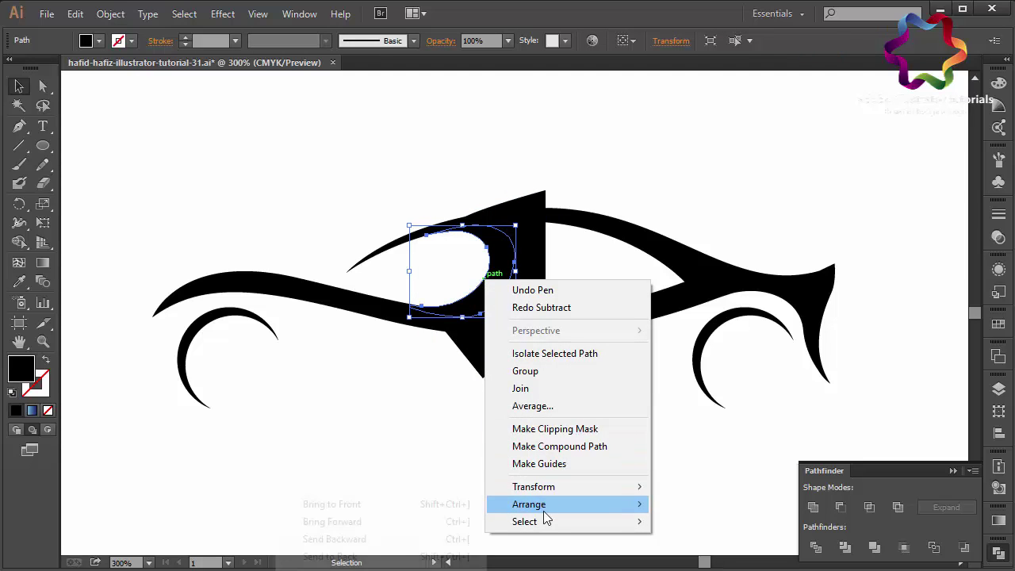
pyautogui.click(444, 556)
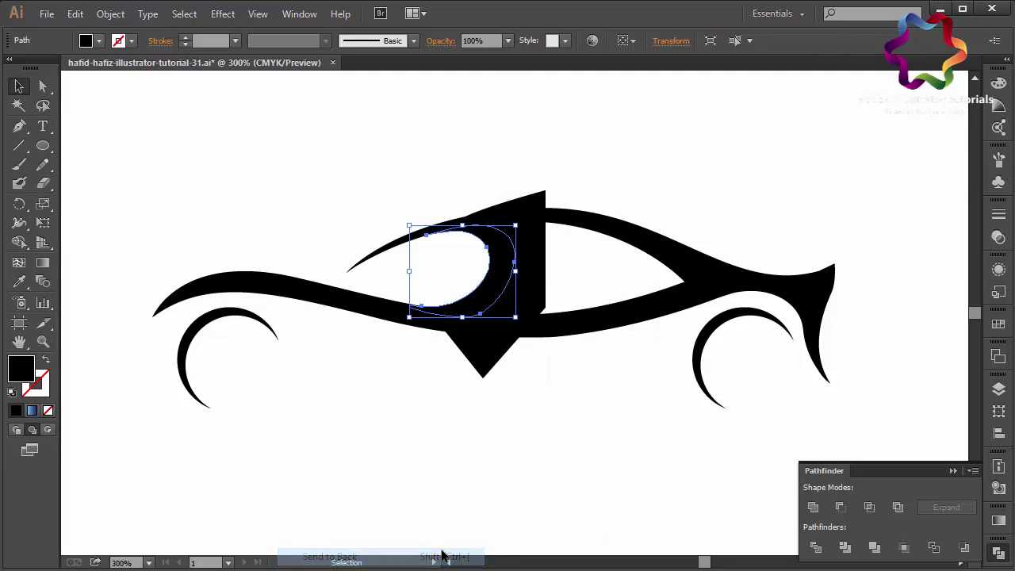
pyautogui.keyDown('shift'); pyautogui.click(527, 279); pyautogui.keyUp('shift')
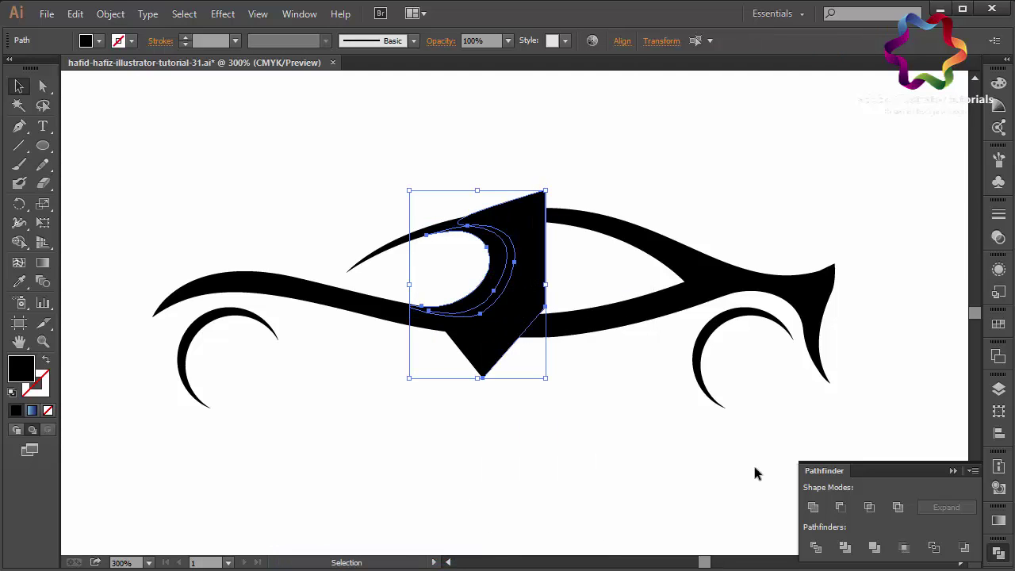
pyautogui.click(842, 508)
# Smooth the window curve by adjusting an anchor handle on the car body.
pyautogui.click(614, 411)
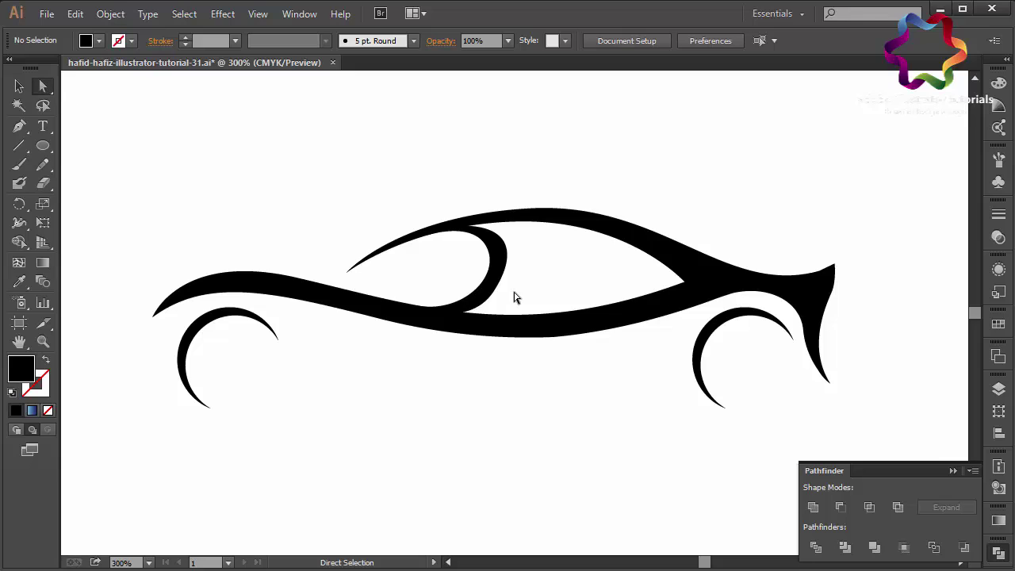
pyautogui.click(476, 312)
pyautogui.moveTo(472, 325); pyautogui.dragTo(468, 333)
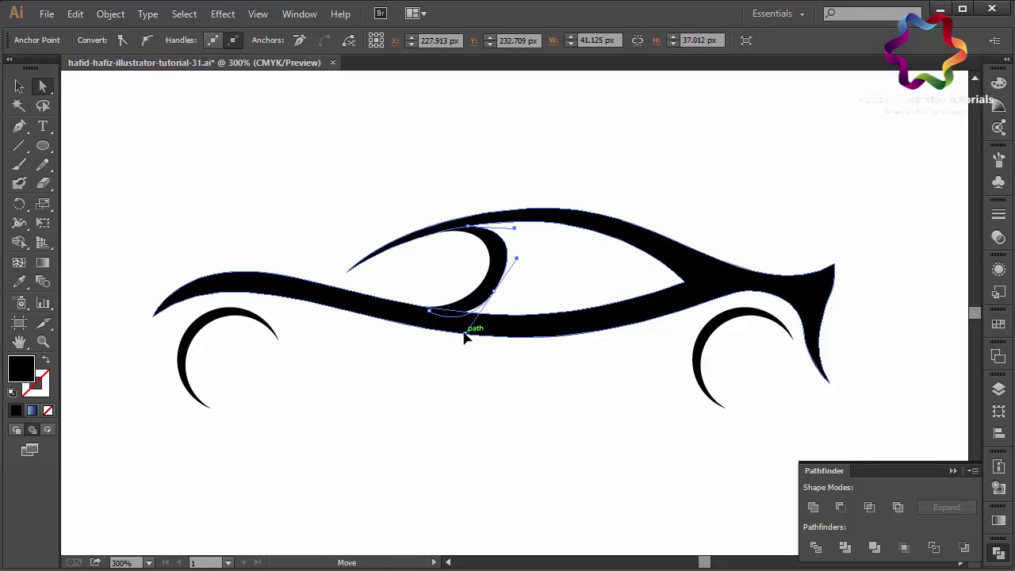
pyautogui.click(466, 392)
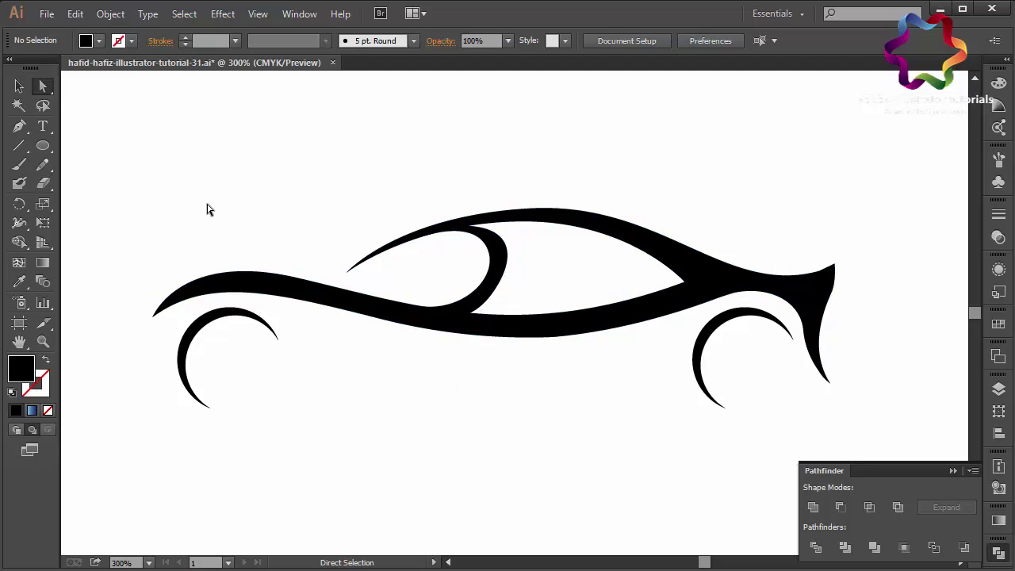
# Draw a curved roof spike on the car's top edge with the Pen.
pyautogui.click(20, 127)
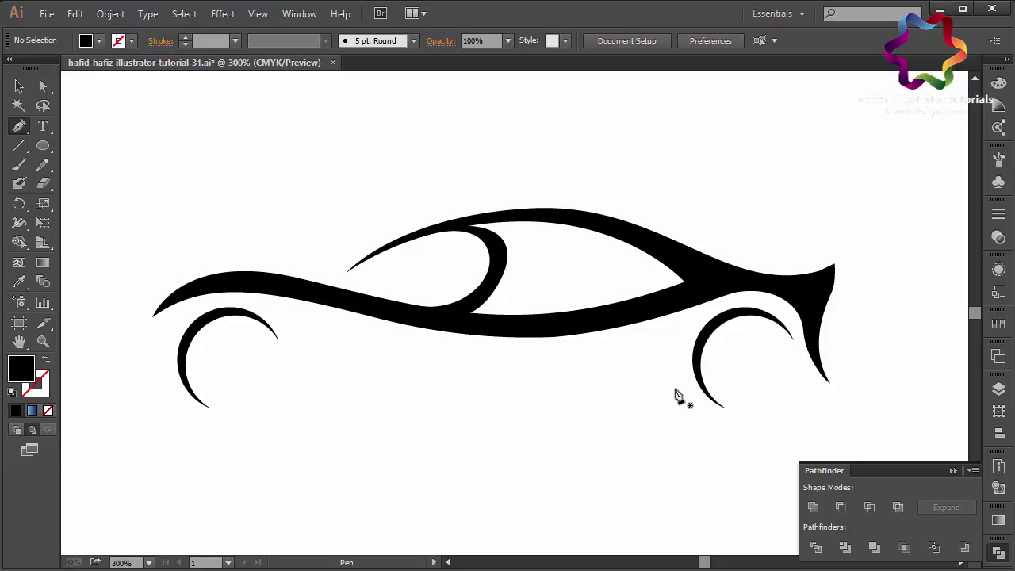
pyautogui.moveTo(614, 217)
pyautogui.mouseDown()
pyautogui.moveTo(657, 216)
pyautogui.moveTo(687, 200)
pyautogui.moveTo(664, 219)
pyautogui.moveTo(667, 242)
pyautogui.mouseUp()
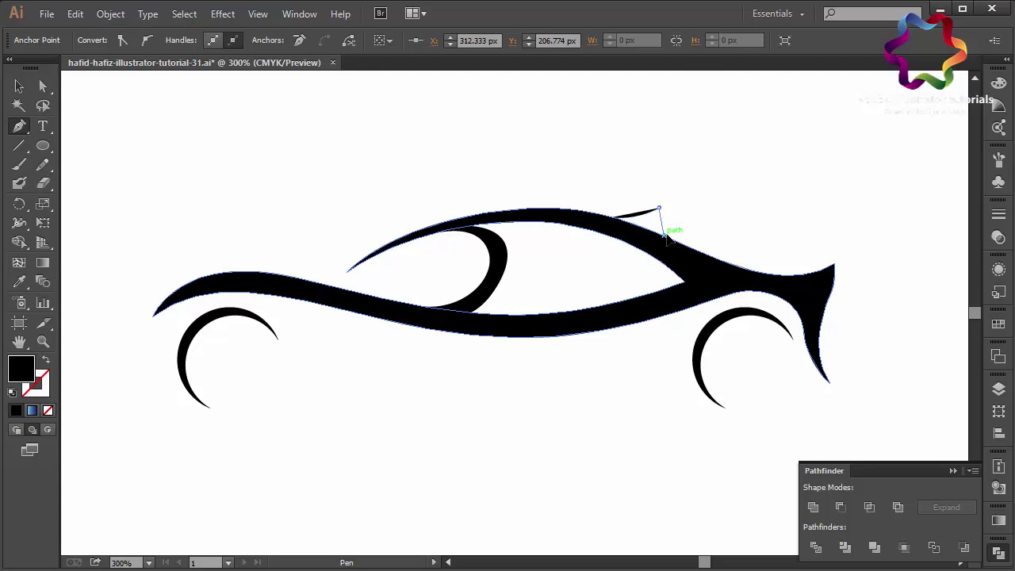
pyautogui.moveTo(664, 235)
pyautogui.mouseDown()
pyautogui.moveTo(686, 253)
pyautogui.moveTo(662, 217)
pyautogui.moveTo(675, 243)
pyautogui.mouseUp()
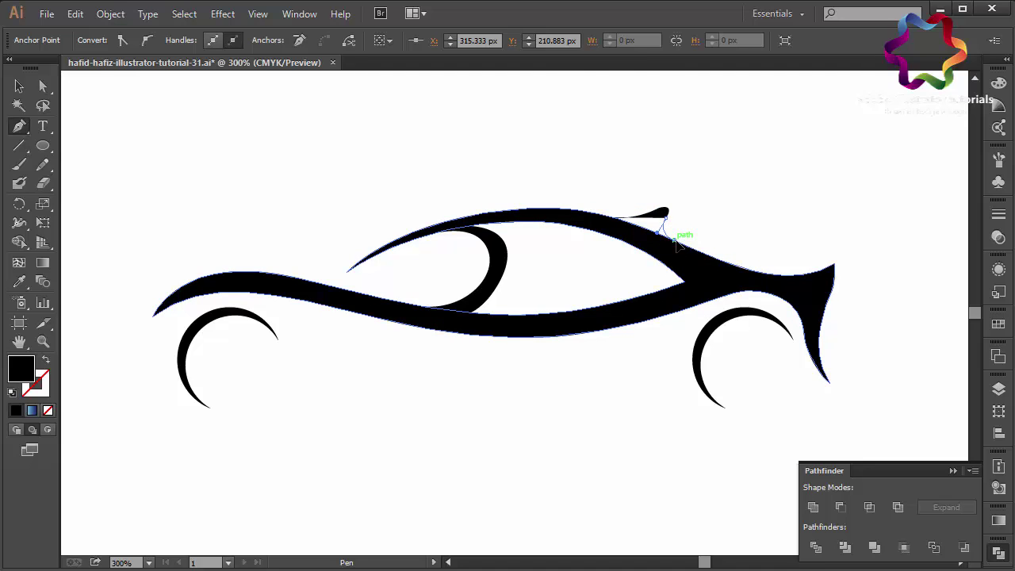
pyautogui.moveTo(612, 212)
pyautogui.mouseDown()
pyautogui.moveTo(611, 227)
pyautogui.moveTo(594, 204)
pyautogui.moveTo(577, 209)
pyautogui.moveTo(611, 222)
pyautogui.moveTo(564, 202)
pyautogui.moveTo(616, 225)
pyautogui.moveTo(196, 138)
pyautogui.mouseUp()
pyautogui.press('v')
pyautogui.click(260, 187)
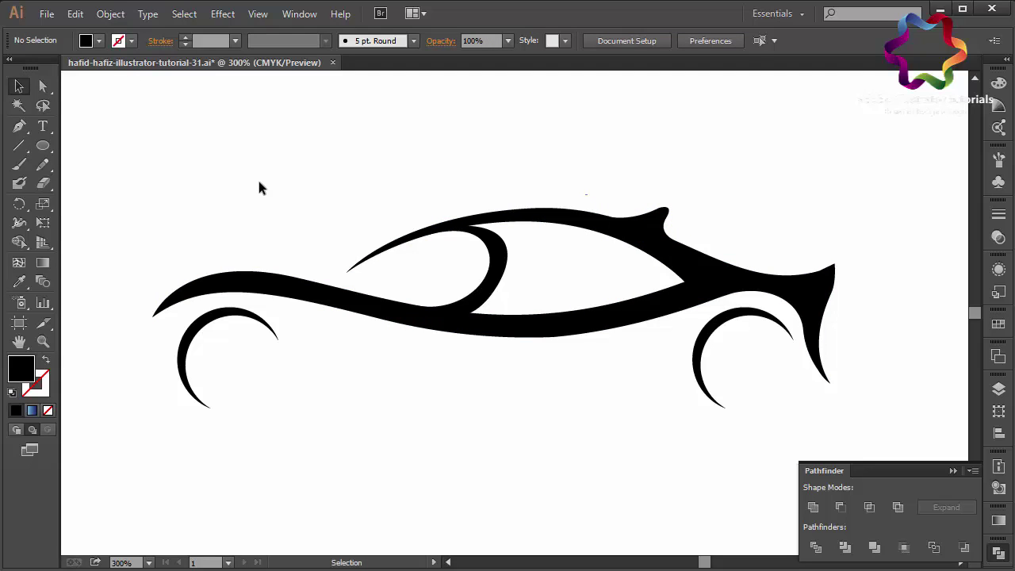
# Reshape the roof spike's anchors and pull the tail tip with Direct Selection.
pyautogui.click(44, 86)
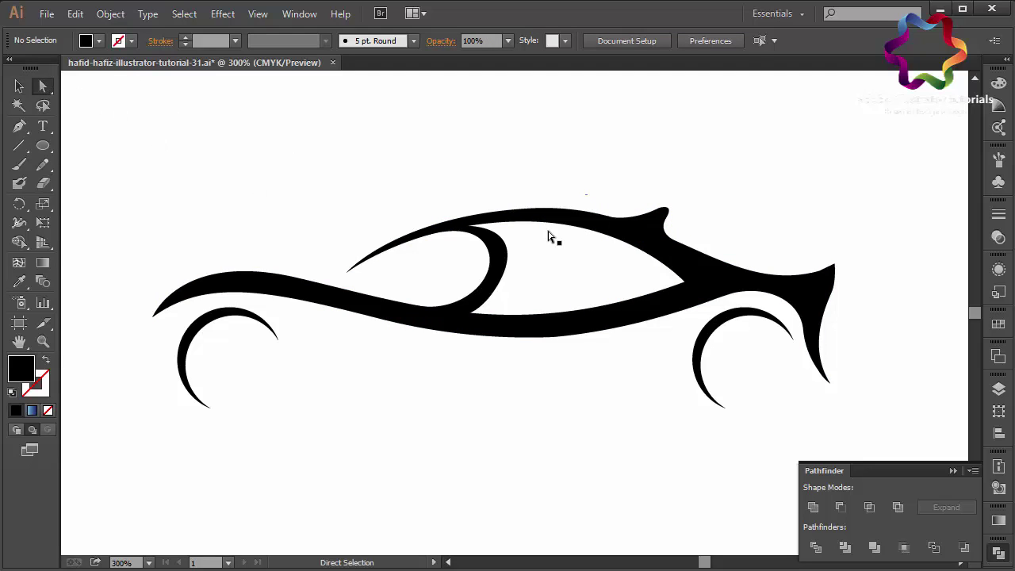
pyautogui.moveTo(667, 203)
pyautogui.mouseDown()
pyautogui.moveTo(639, 225)
pyautogui.moveTo(639, 216)
pyautogui.mouseUp()
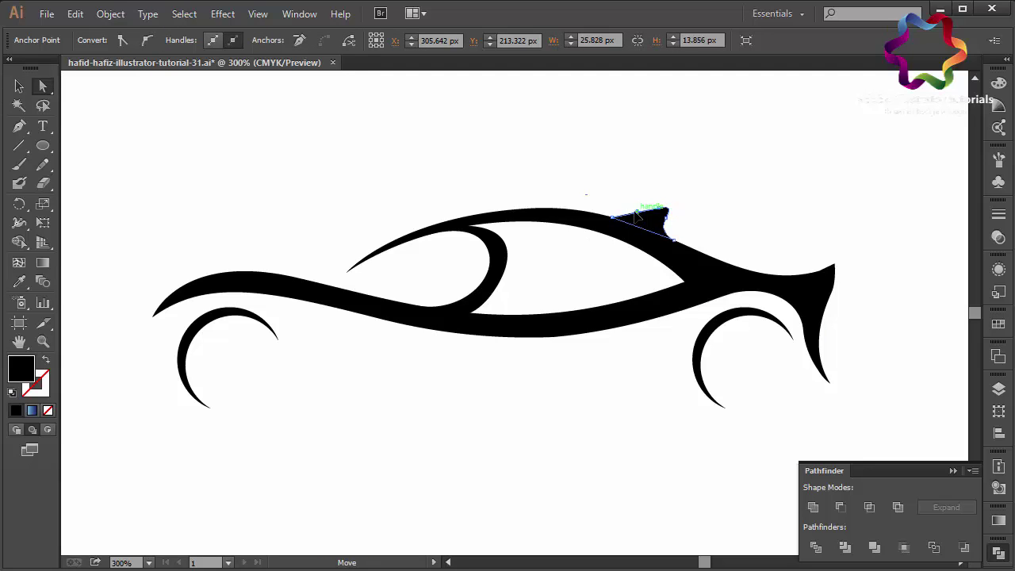
pyautogui.click(685, 189)
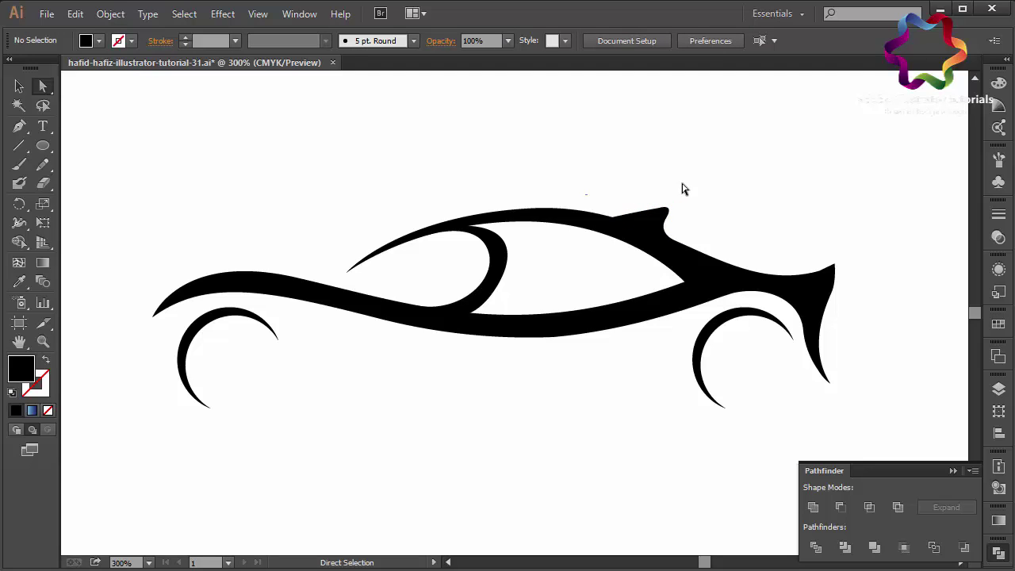
pyautogui.moveTo(833, 266); pyautogui.dragTo(844, 275)
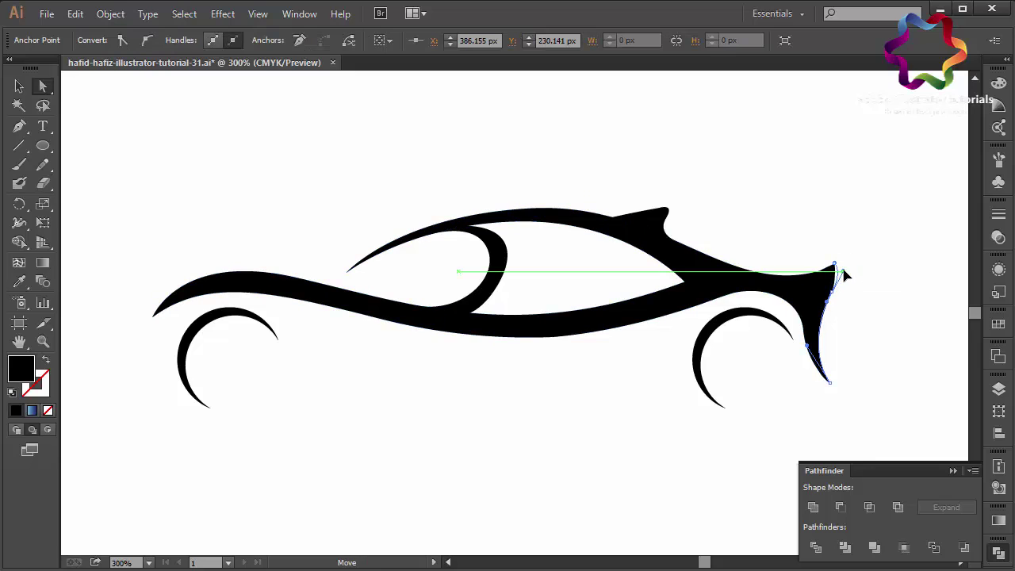
# Drag the anchor above the rear wheel down and right to sharpen the tail curve.
pyautogui.click(847, 311)
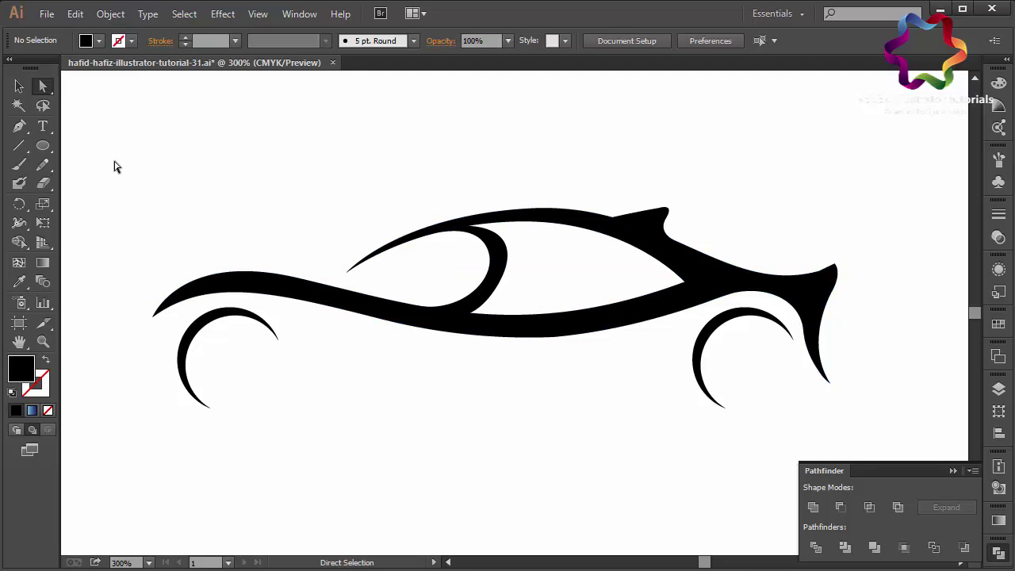
pyautogui.click(804, 331)
pyautogui.moveTo(804, 332); pyautogui.dragTo(809, 337)
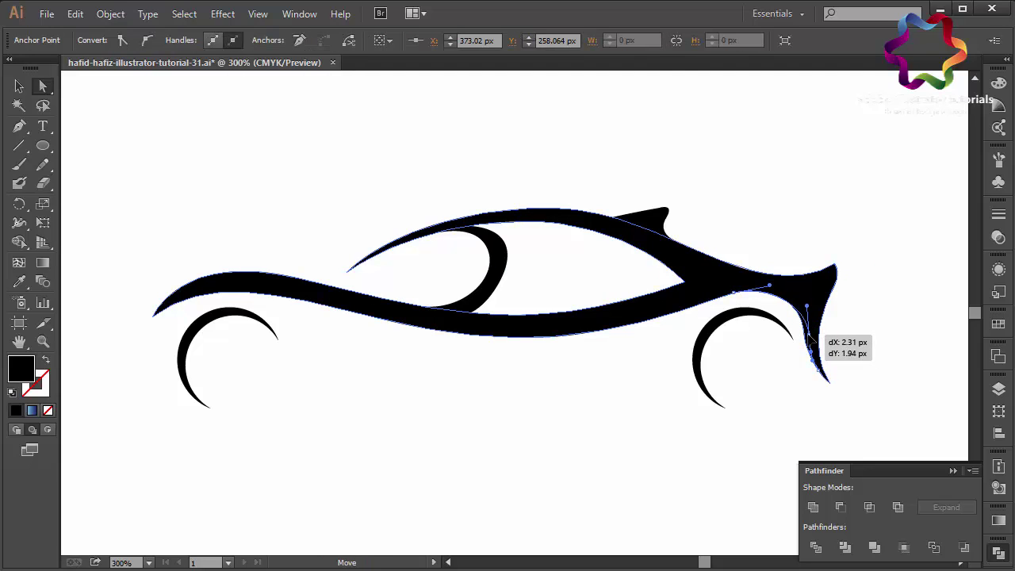
pyautogui.moveTo(810, 337); pyautogui.dragTo(810, 335)
pyautogui.click(827, 395)
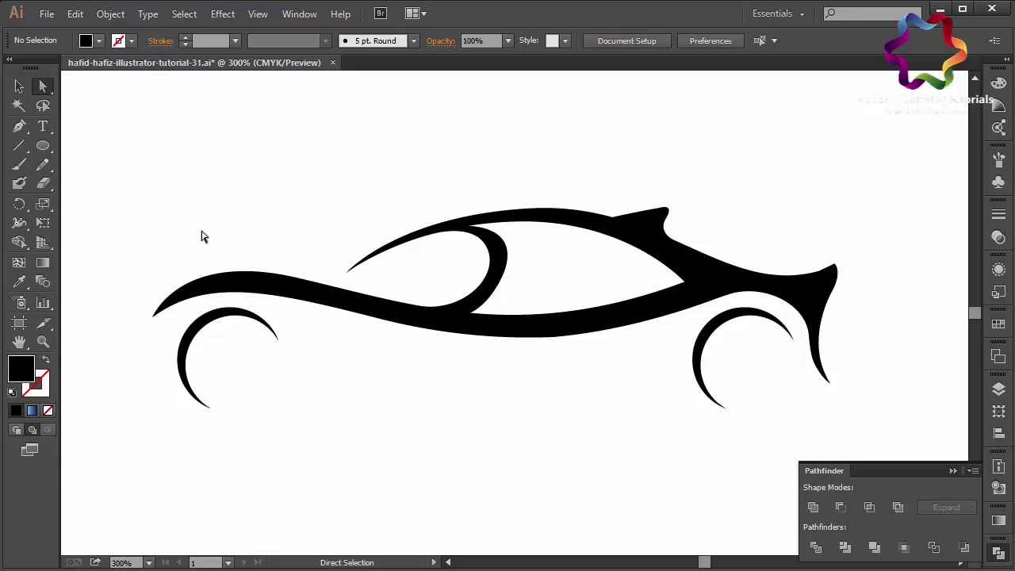
pyautogui.click(20, 127)
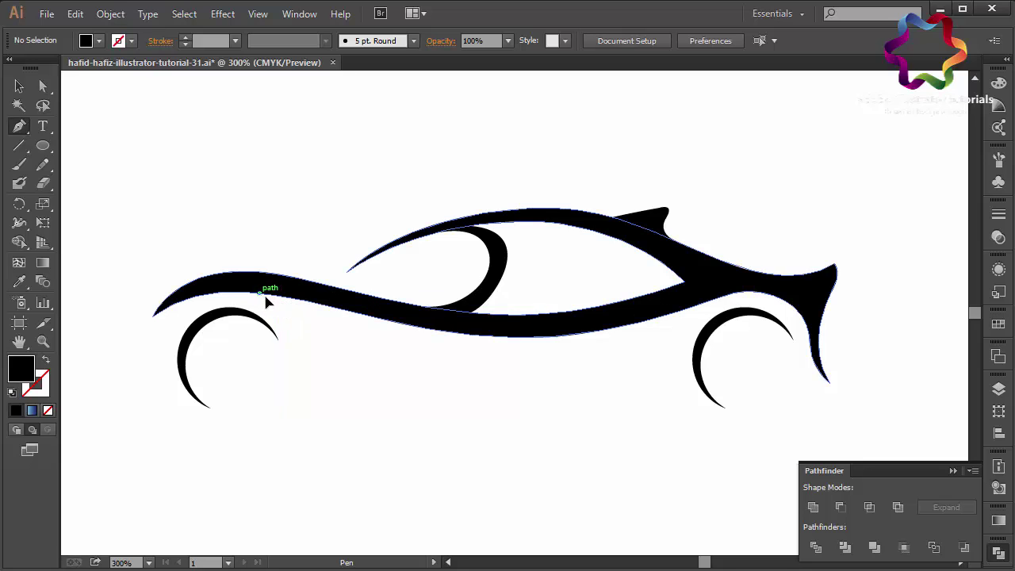
# Draw the fender curve from the body edge down behind the front wheel.
pyautogui.moveTo(260, 293); pyautogui.dragTo(320, 359)
pyautogui.keyDown('ctrl'); pyautogui.click(308, 356); pyautogui.keyUp('ctrl')
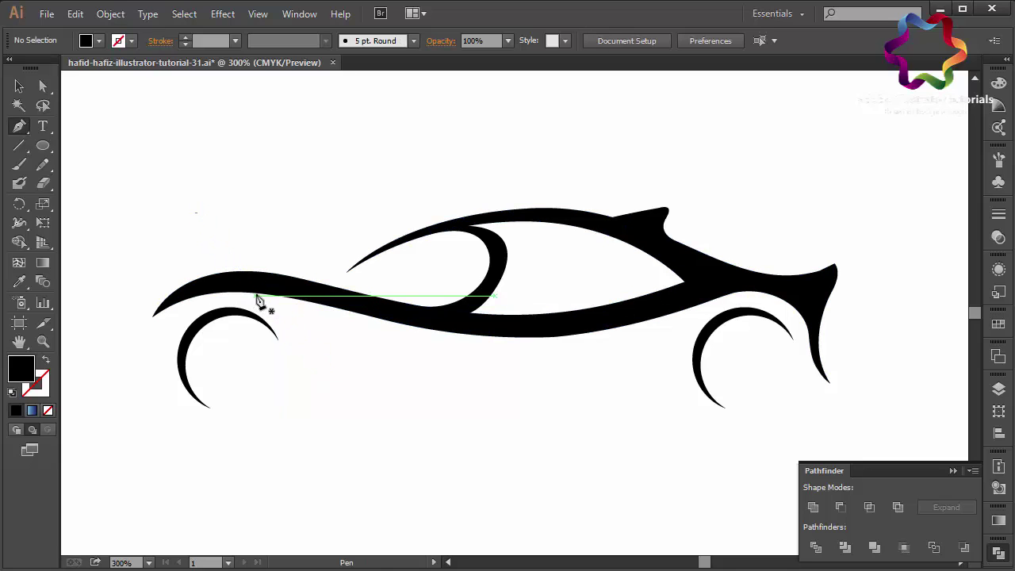
pyautogui.click(256, 294)
pyautogui.moveTo(256, 294); pyautogui.dragTo(327, 409)
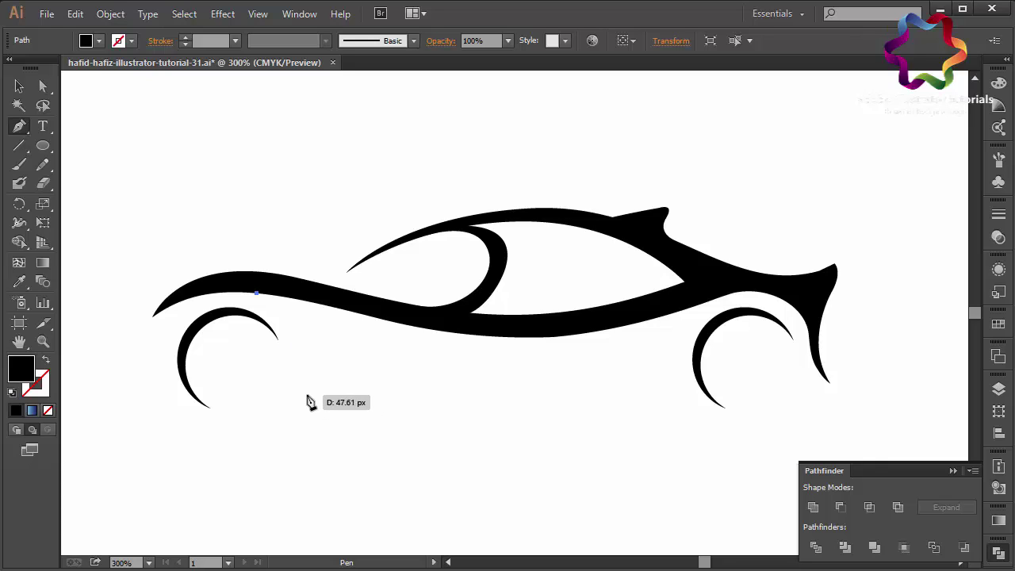
pyautogui.moveTo(307, 393)
pyautogui.mouseDown()
pyautogui.moveTo(288, 479)
pyautogui.moveTo(298, 492)
pyautogui.moveTo(290, 483)
pyautogui.moveTo(311, 404)
pyautogui.mouseUp()
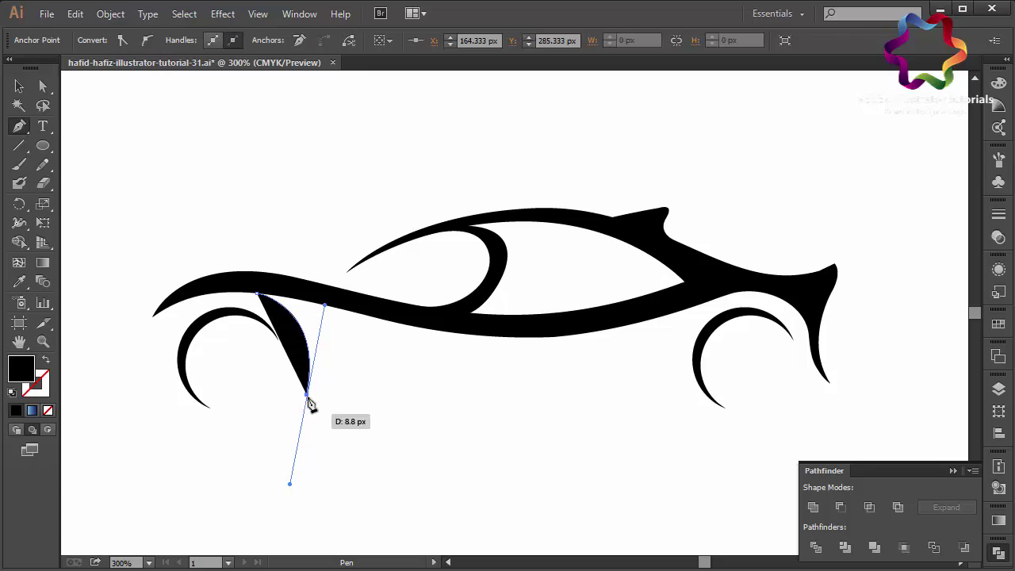
pyautogui.hotkey('ctrl', 'z')
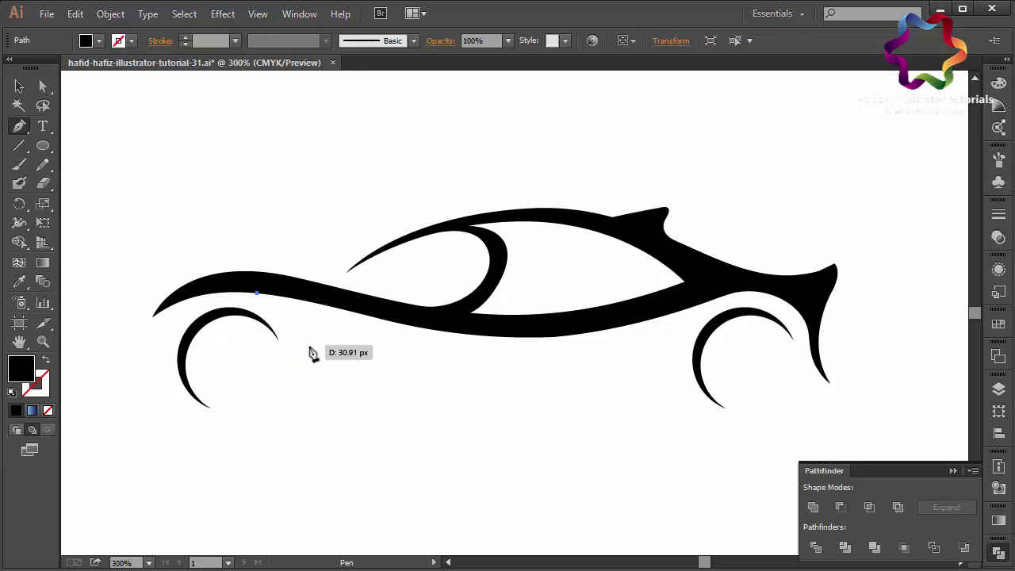
pyautogui.moveTo(308, 346); pyautogui.dragTo(320, 399)
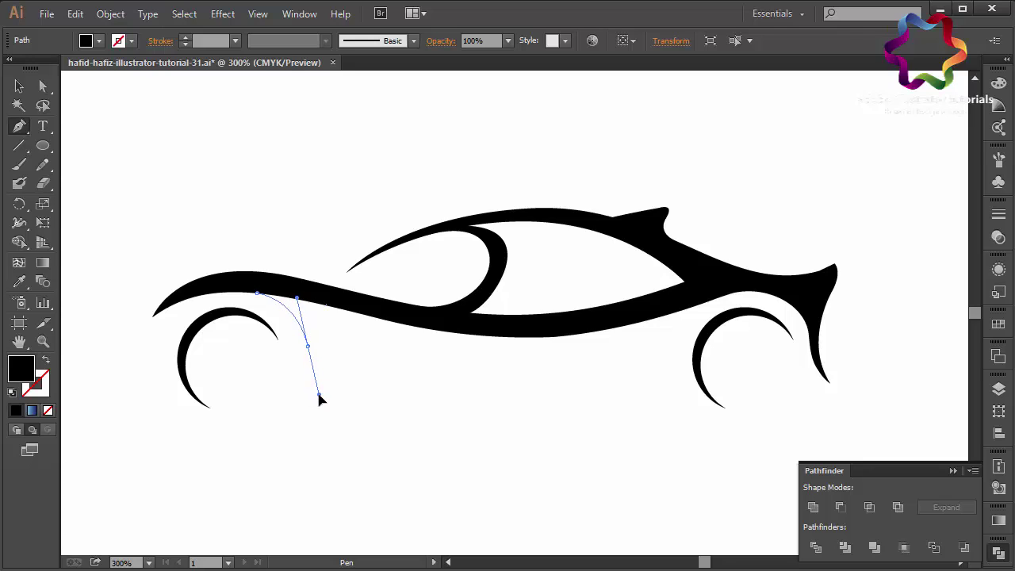
pyautogui.click(303, 409)
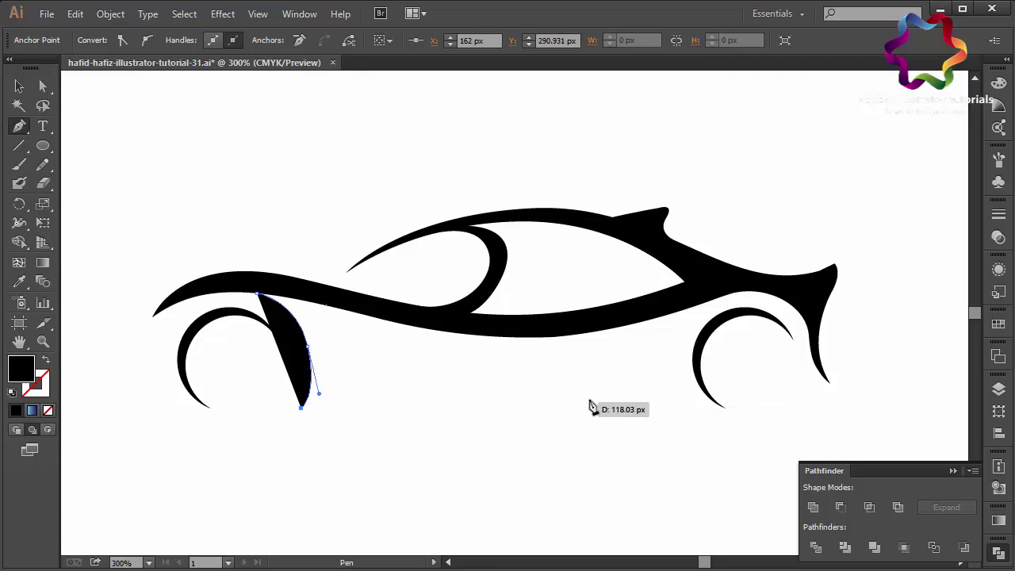
# Extend a tapered underbody line toward the rear wheel and close the fender shape.
pyautogui.moveTo(617, 403)
pyautogui.mouseDown()
pyautogui.moveTo(789, 428)
pyautogui.moveTo(794, 419)
pyautogui.mouseUp()
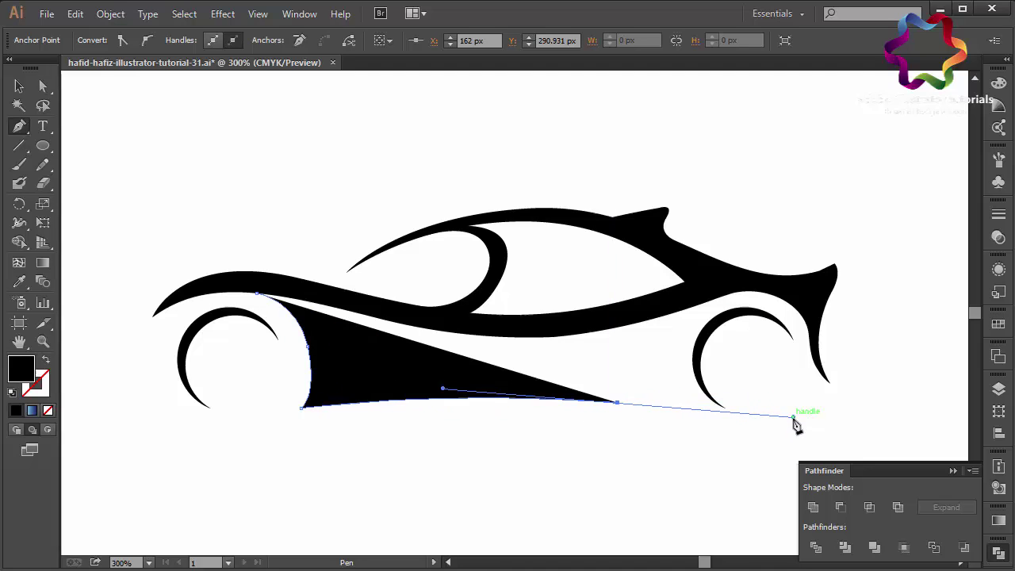
pyautogui.click(618, 403)
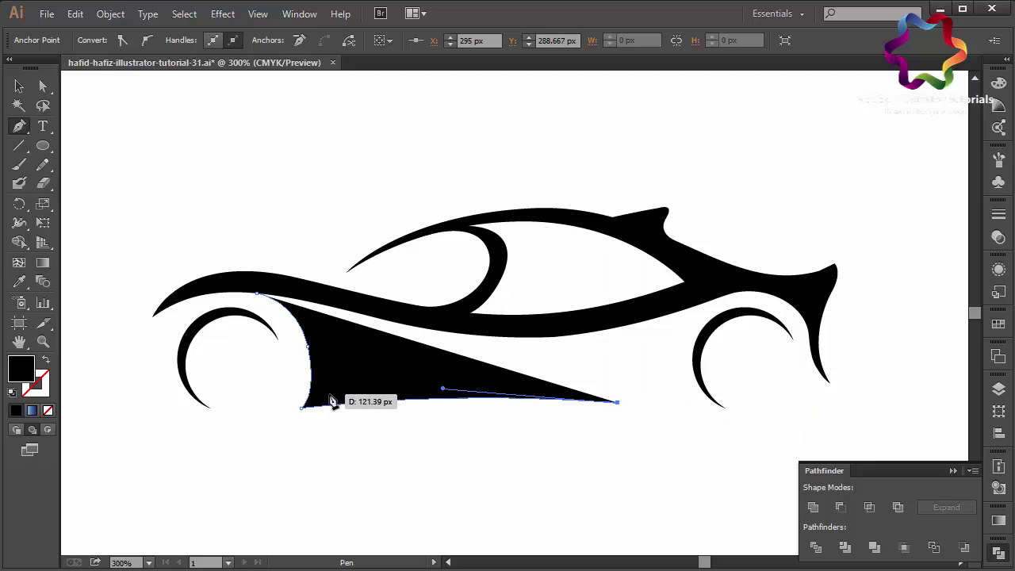
pyautogui.moveTo(329, 395); pyautogui.dragTo(192, 419)
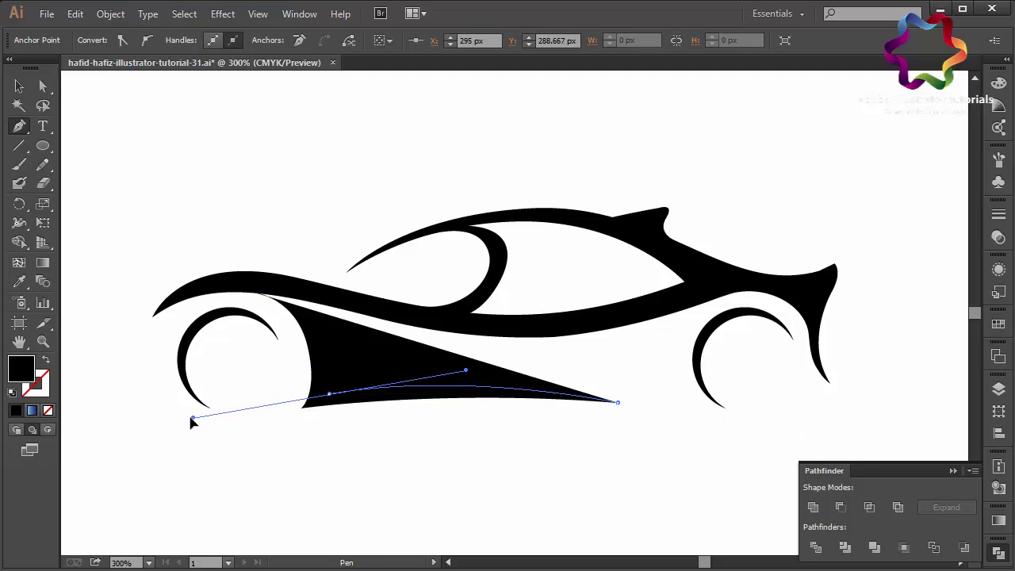
pyautogui.click(329, 394)
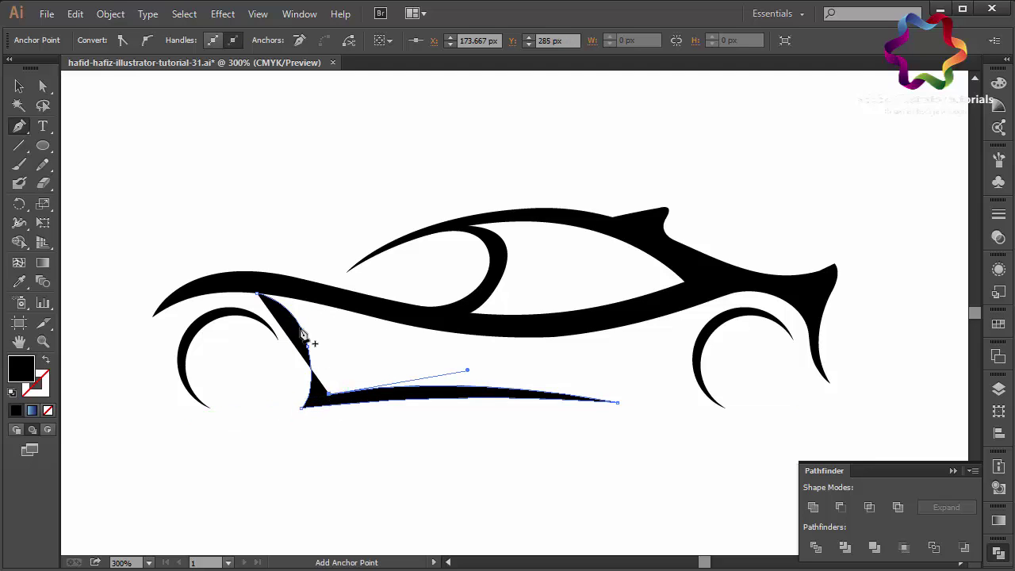
pyautogui.click(258, 295)
pyautogui.moveTo(258, 295); pyautogui.dragTo(176, 292)
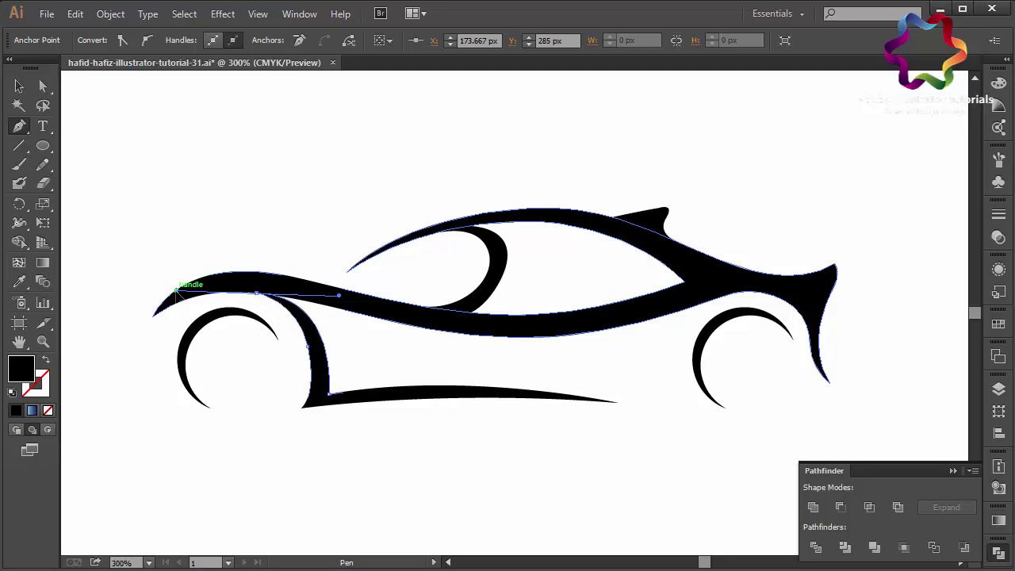
pyautogui.click(43, 85)
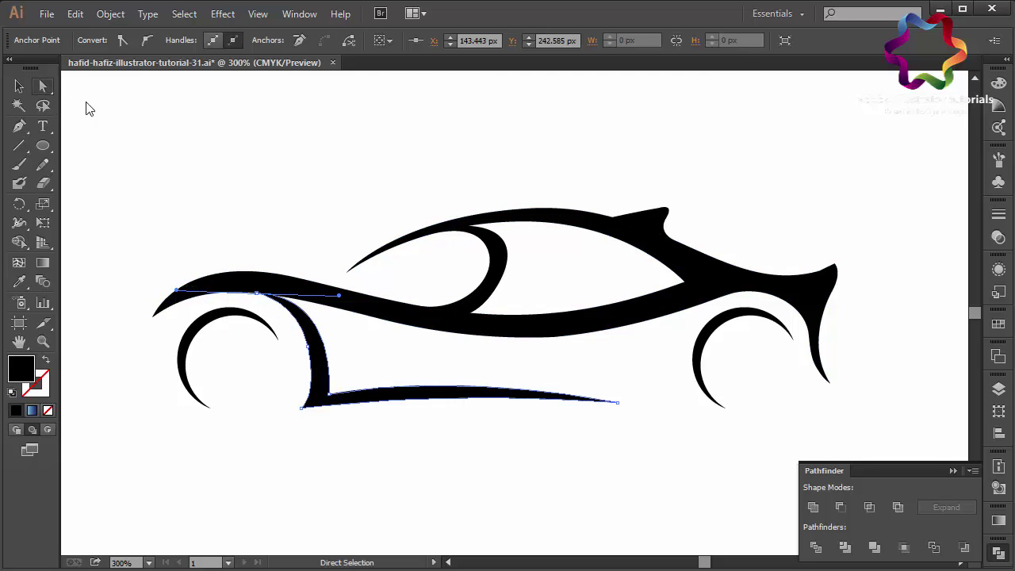
pyautogui.click(223, 176)
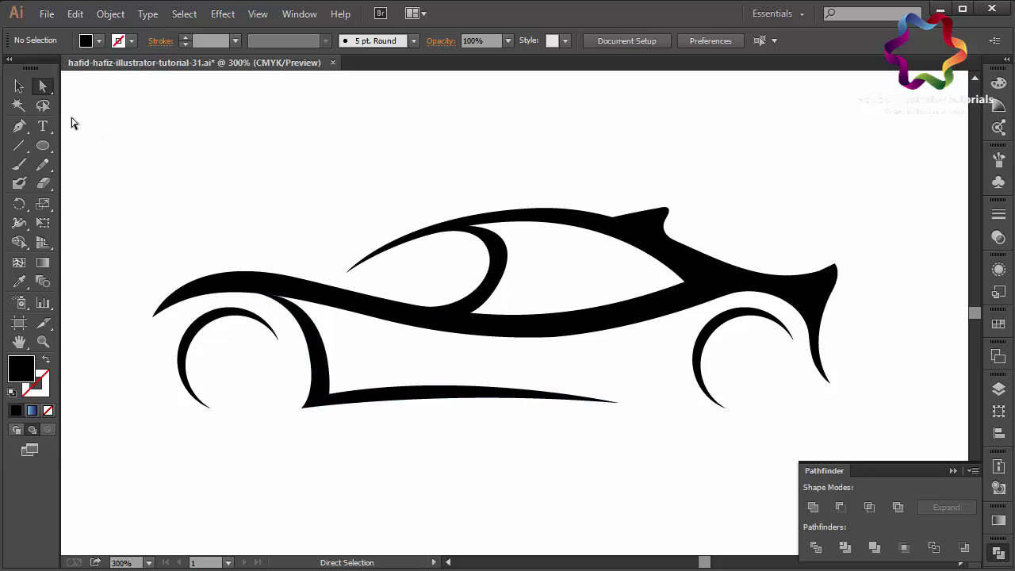
# Select all the car body pieces and group them.
pyautogui.click(19, 86)
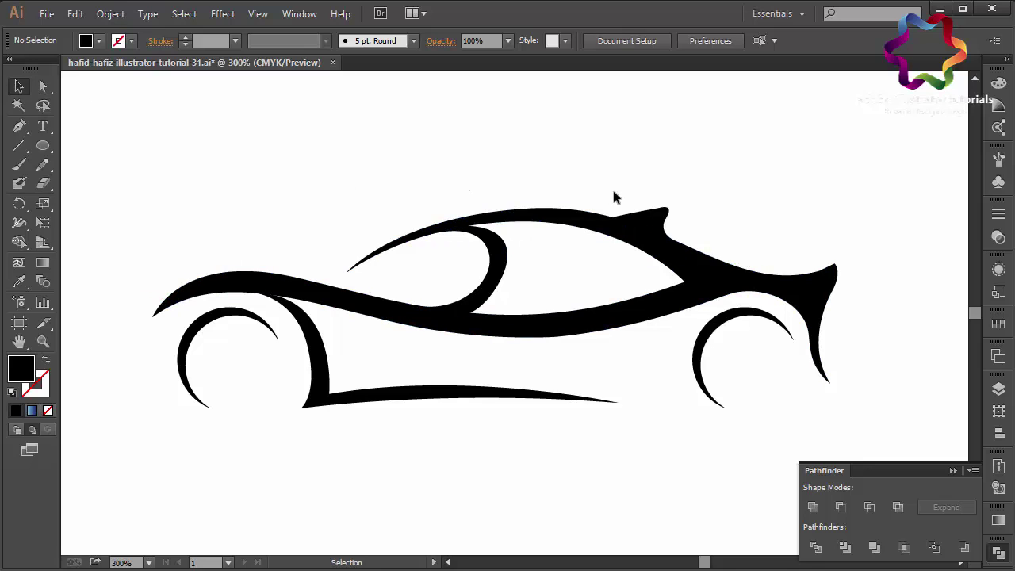
pyautogui.moveTo(649, 191); pyautogui.dragTo(405, 443)
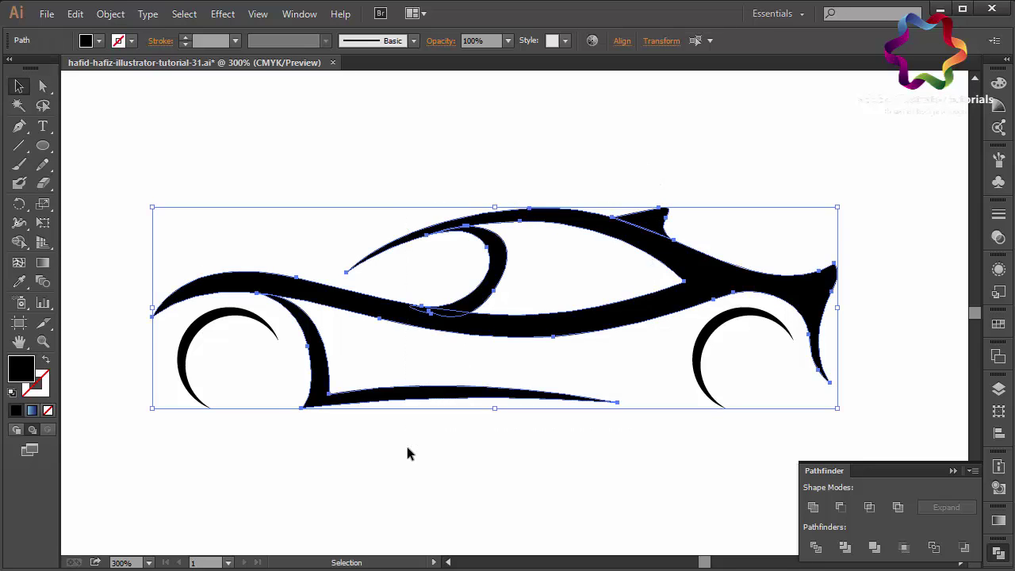
pyautogui.rightClick(405, 443)
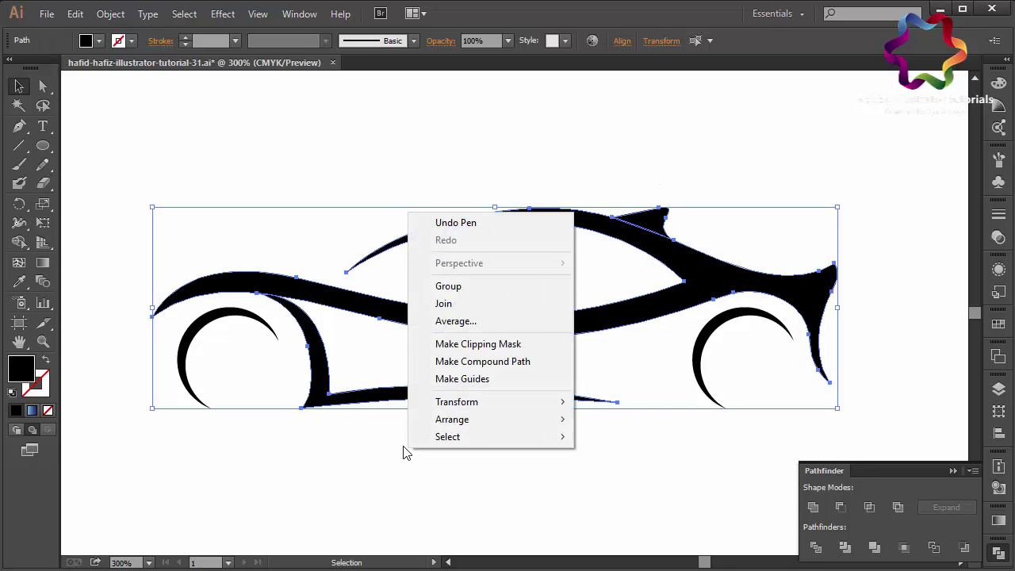
pyautogui.click(466, 287)
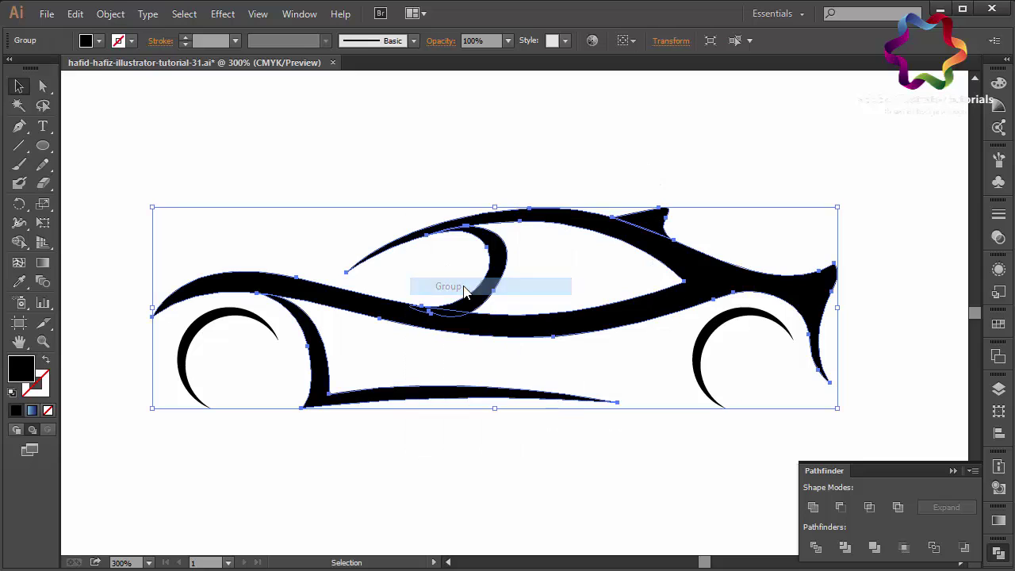
# Fill the grouped car body with crimson red from the Color Picker.
pyautogui.doubleClick(23, 369)
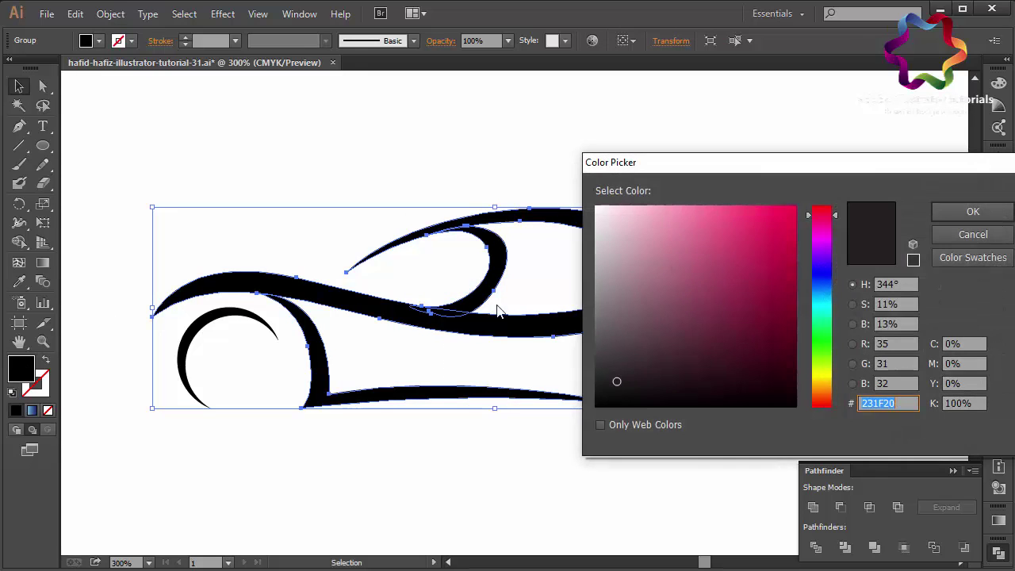
pyautogui.moveTo(695, 286); pyautogui.dragTo(807, 270)
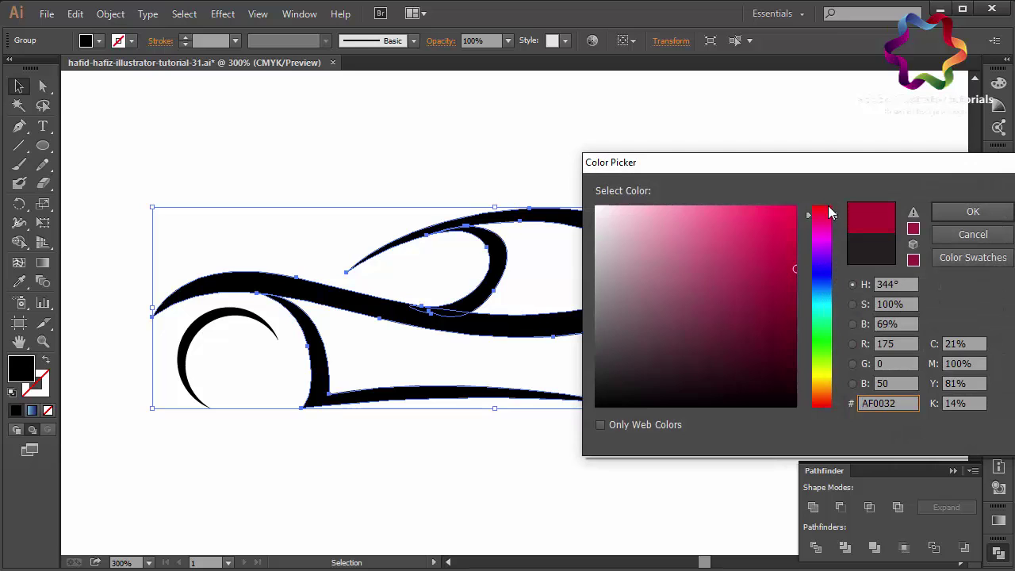
pyautogui.moveTo(830, 212); pyautogui.dragTo(824, 203)
pyautogui.moveTo(792, 259); pyautogui.dragTo(802, 250)
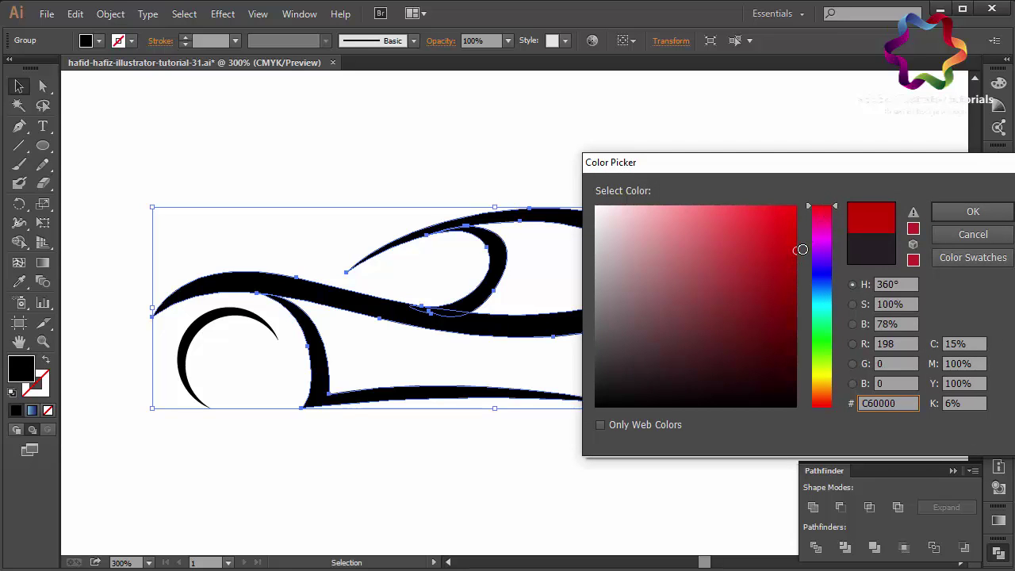
pyautogui.click(971, 211)
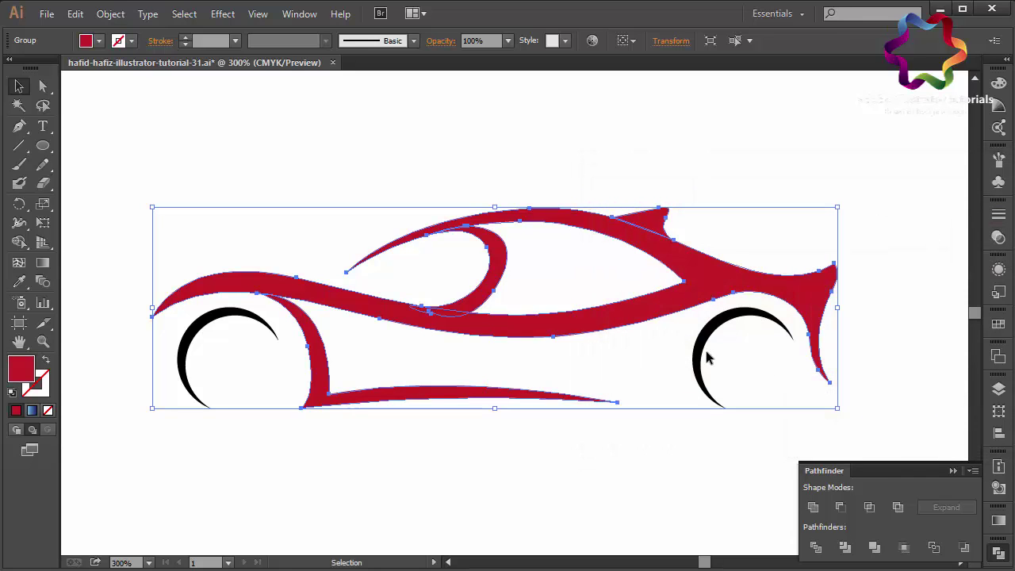
pyautogui.click(732, 357)
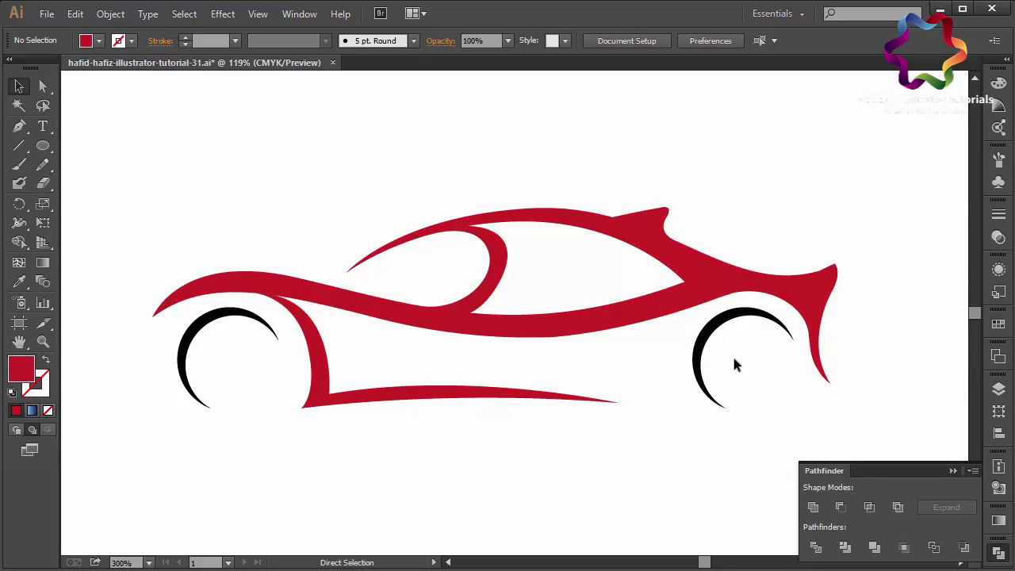
# Enlarge the whole car artwork, making it wider and taller.
pyautogui.hotkey('ctrl', '0')
pyautogui.moveTo(721, 218); pyautogui.dragTo(326, 450)
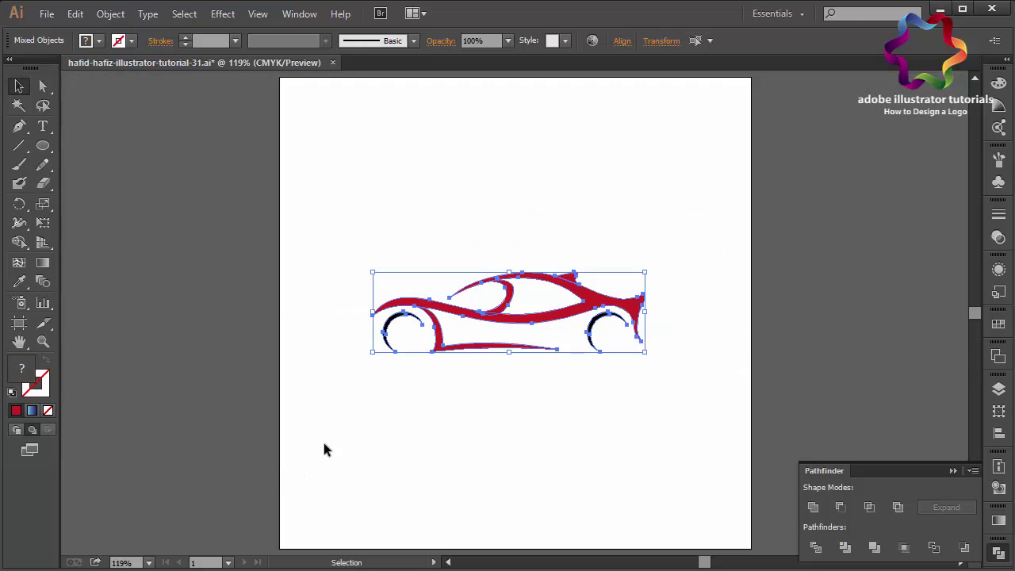
pyautogui.moveTo(508, 351); pyautogui.dragTo(521, 391)
pyautogui.moveTo(719, 273); pyautogui.dragTo(731, 264)
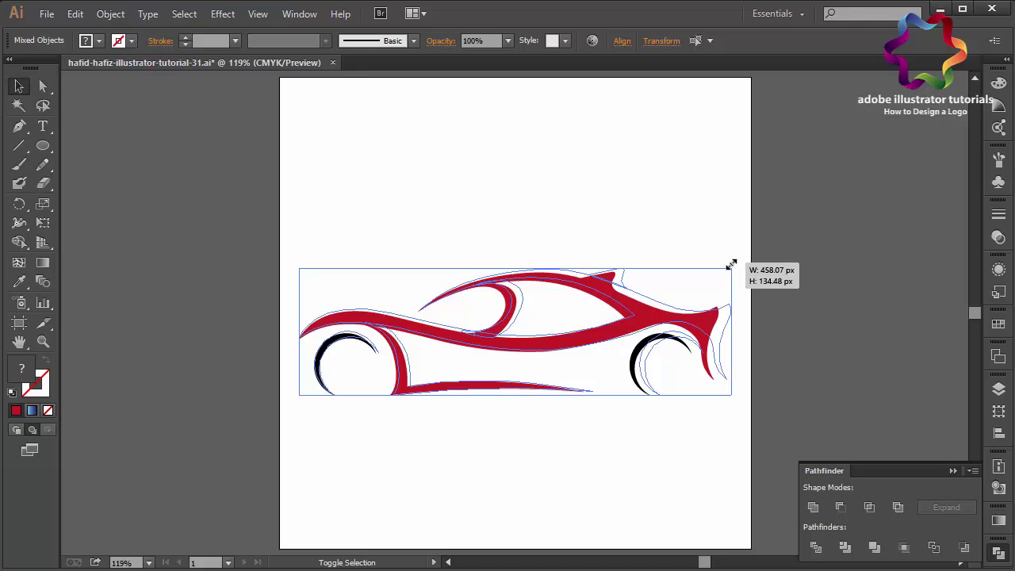
pyautogui.moveTo(731, 264); pyautogui.dragTo(730, 268)
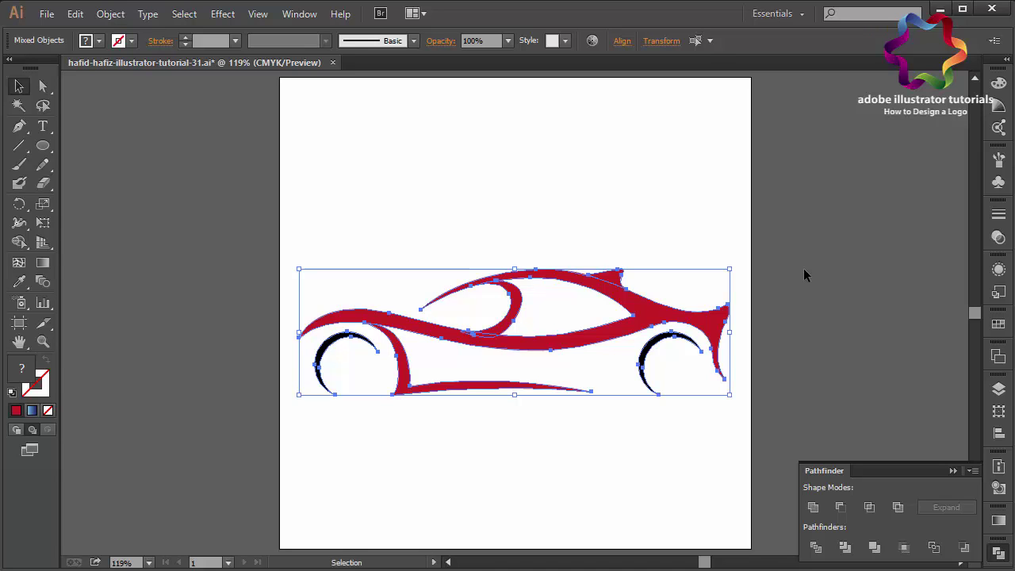
# Nudge the car artwork up two steps and reselect all its parts.
pyautogui.press('Up')
pyautogui.press('Up')
pyautogui.press('Up')
pyautogui.press('Up')
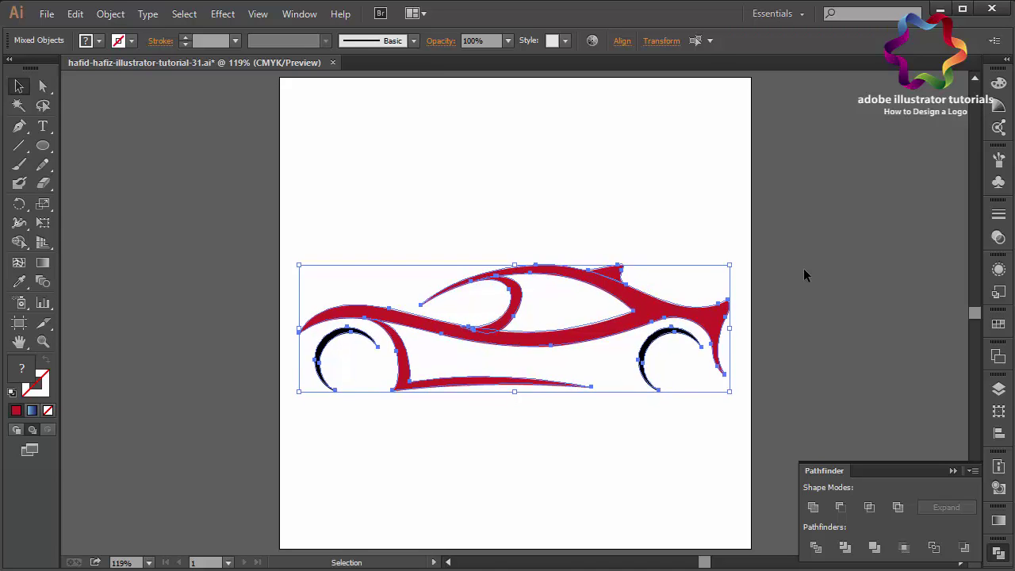
pyautogui.press('Up')
pyautogui.press('Up')
pyautogui.press('Up')
pyautogui.press('Up')
pyautogui.press('Up')
pyautogui.press('Up')
pyautogui.press('Up')
pyautogui.press('Up')
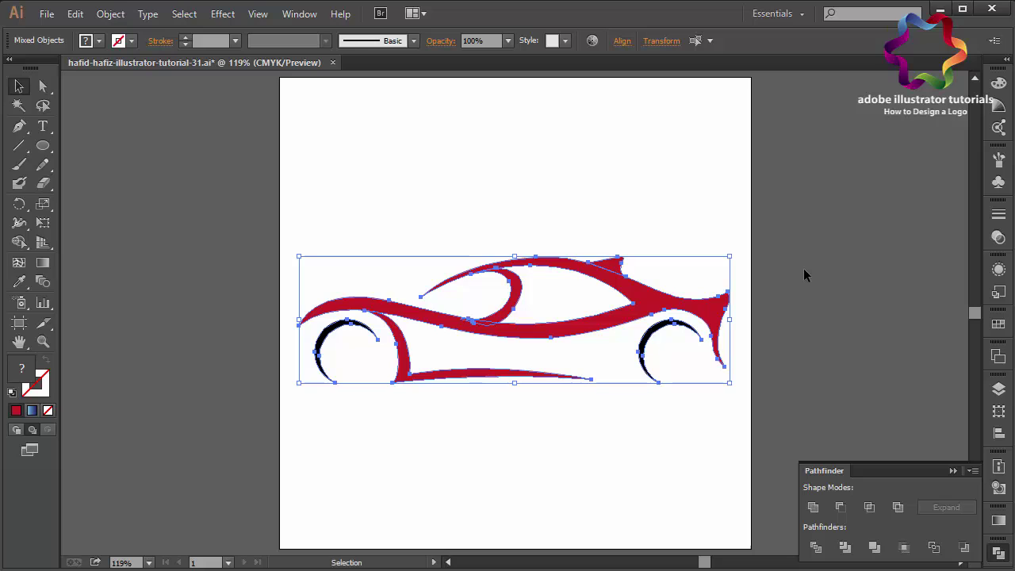
pyautogui.click(804, 269)
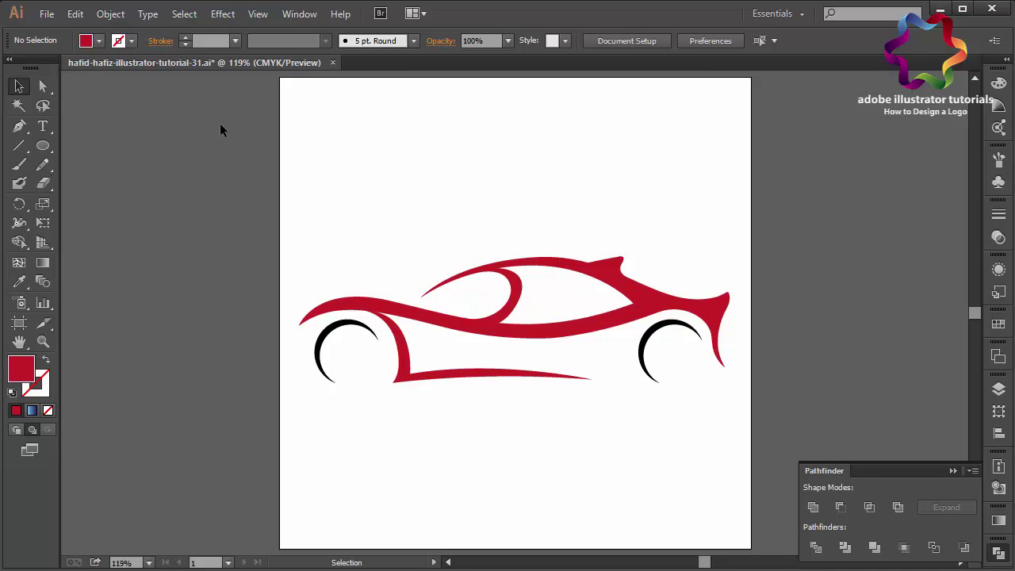
pyautogui.moveTo(220, 125); pyautogui.dragTo(690, 413)
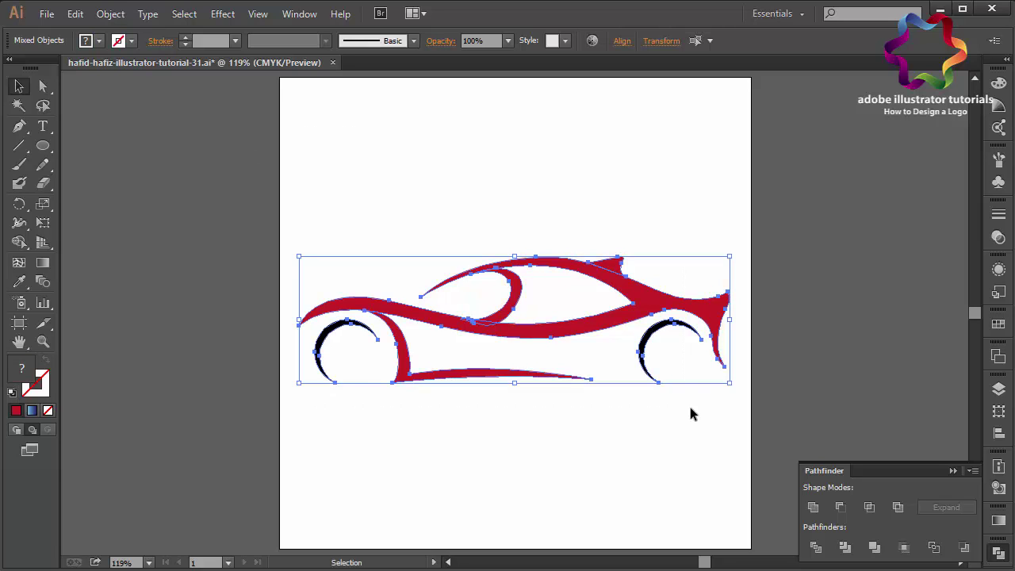
# Save as the tutorial-32 .ai file in Illustrator CC (17.0) format and collapse Pathfinder.
pyautogui.click(755, 370)
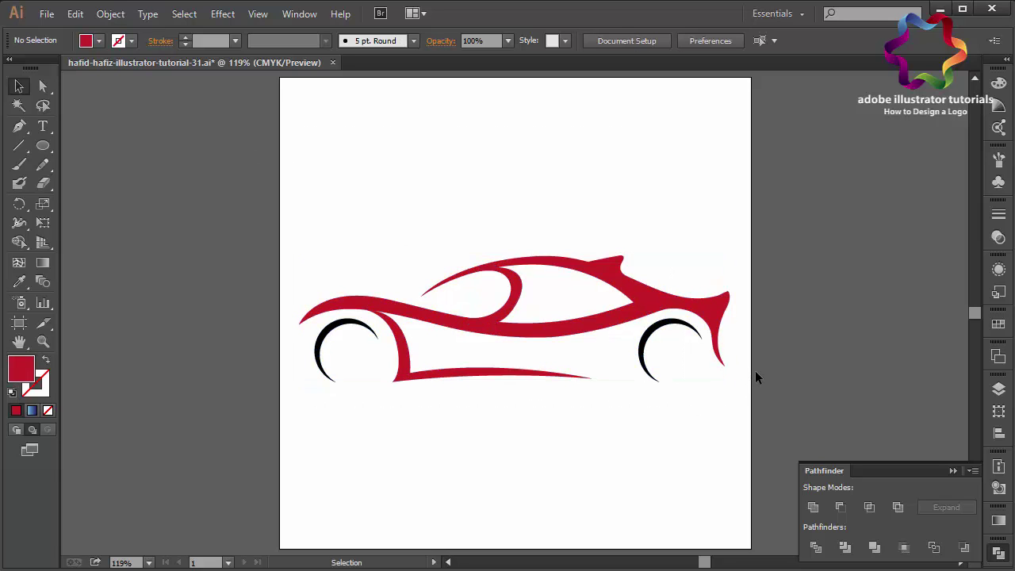
pyautogui.click(45, 15)
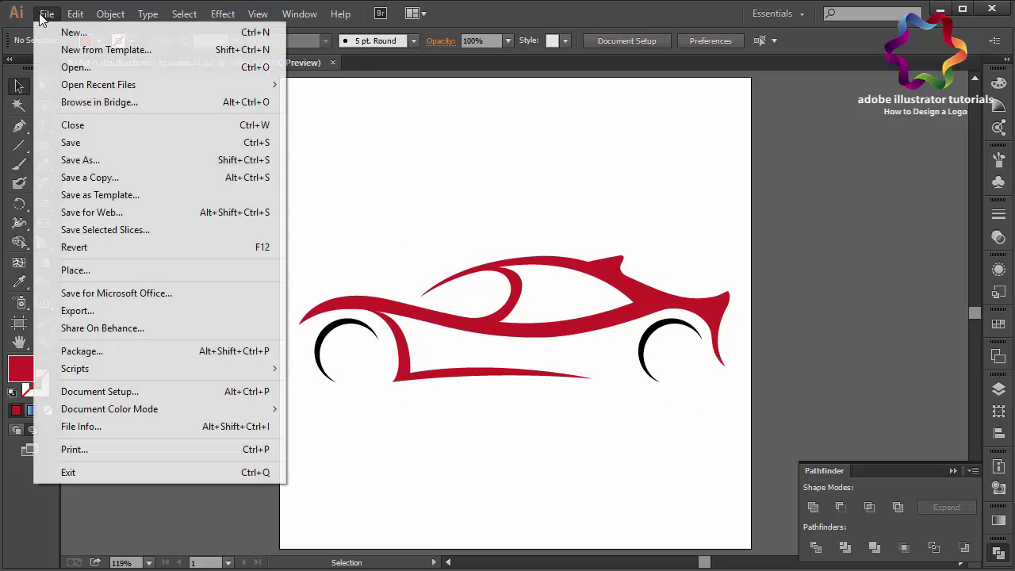
pyautogui.click(92, 161)
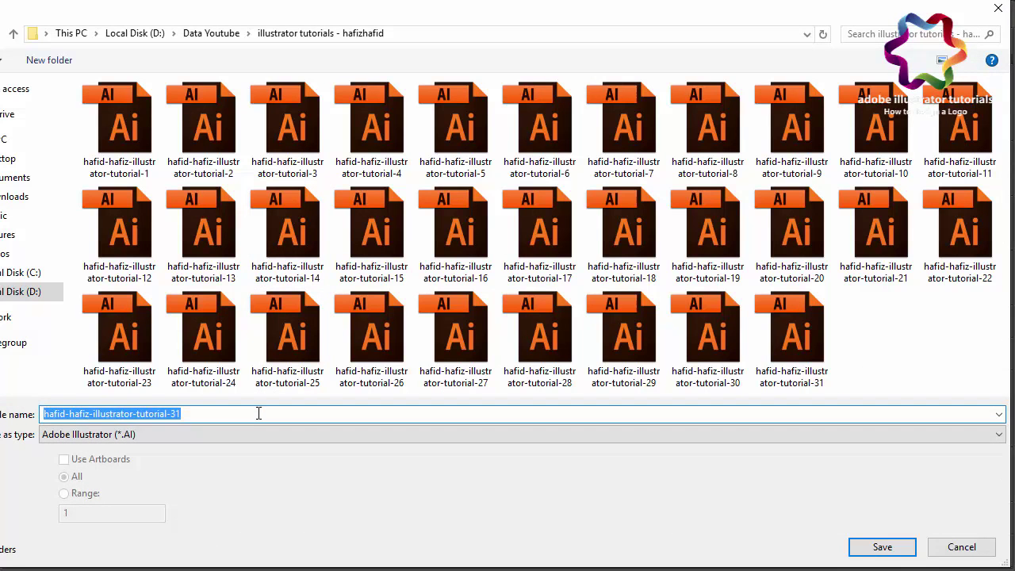
pyautogui.click(259, 413)
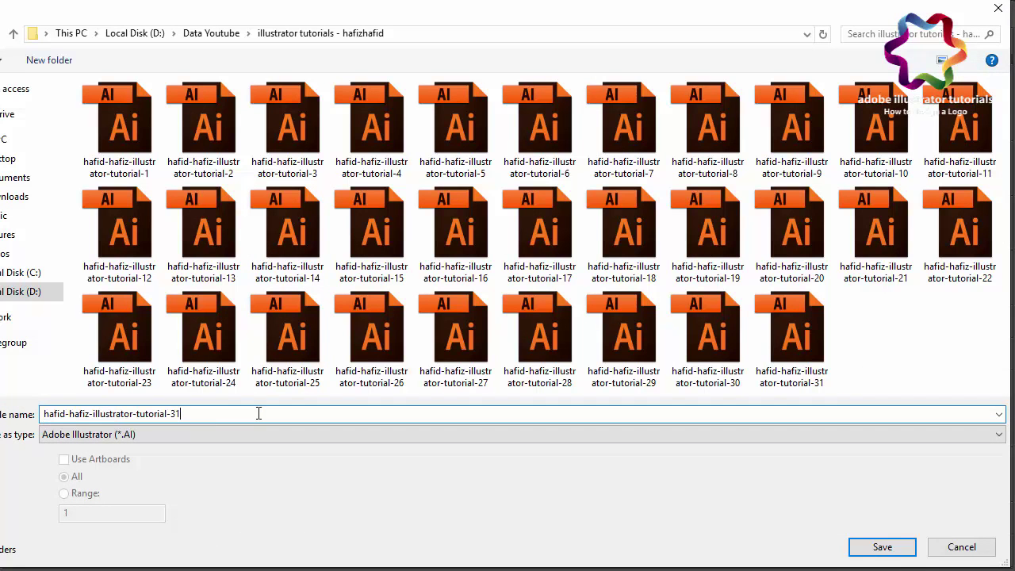
pyautogui.press('BackSpace')
pyautogui.write('2')
pyautogui.click(881, 547)
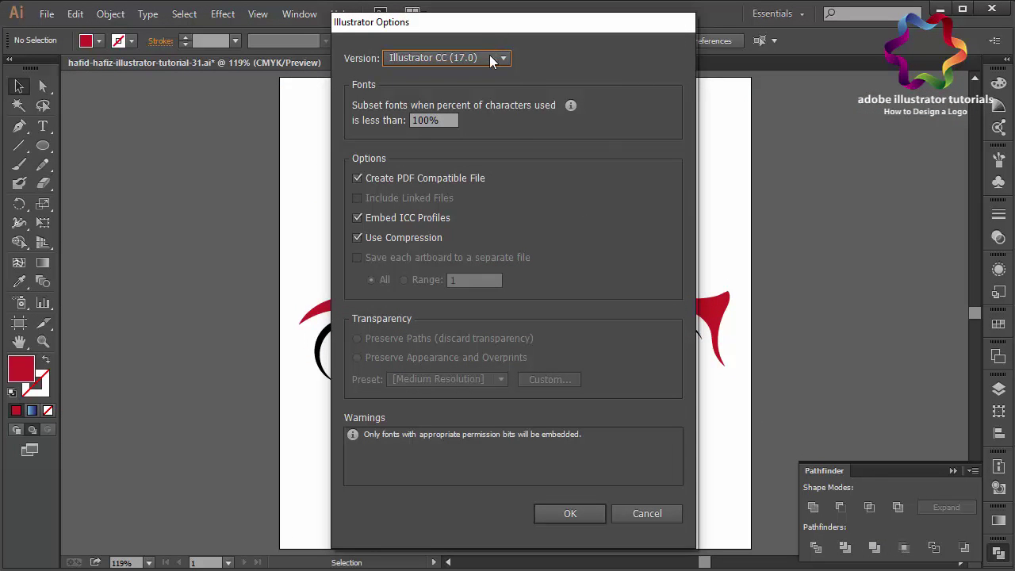
pyautogui.click(489, 58)
pyautogui.click(488, 73)
pyautogui.click(566, 513)
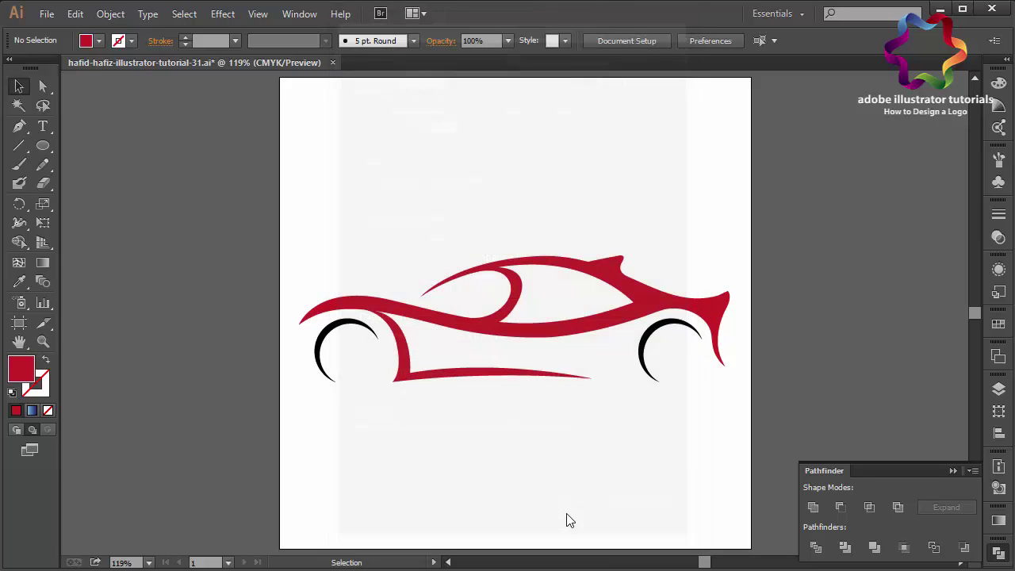
pyautogui.click(952, 471)
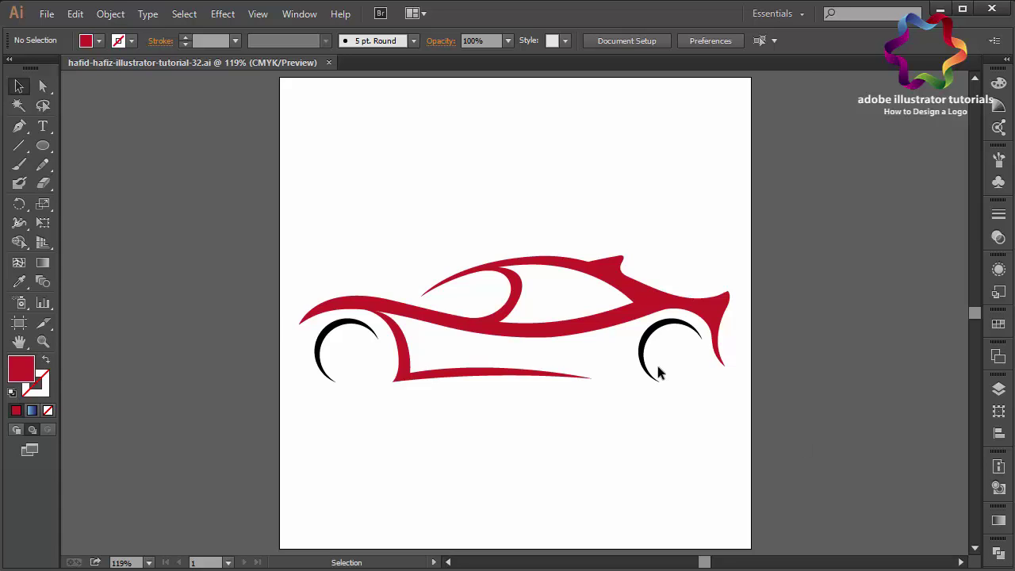
# Zoom in and draw a wide text area across the artboard top, above the car.
pyautogui.hotkey('ctrl', '=')
pyautogui.hotkey('ctrl', '=')
pyautogui.hotkey('ctrl', '=')
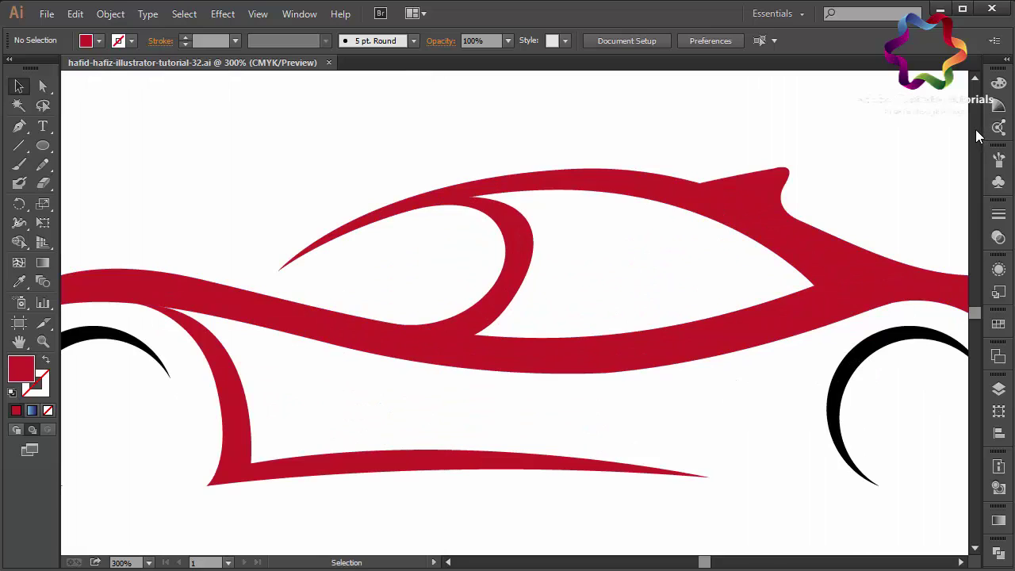
pyautogui.click(975, 130)
pyautogui.click(975, 130)
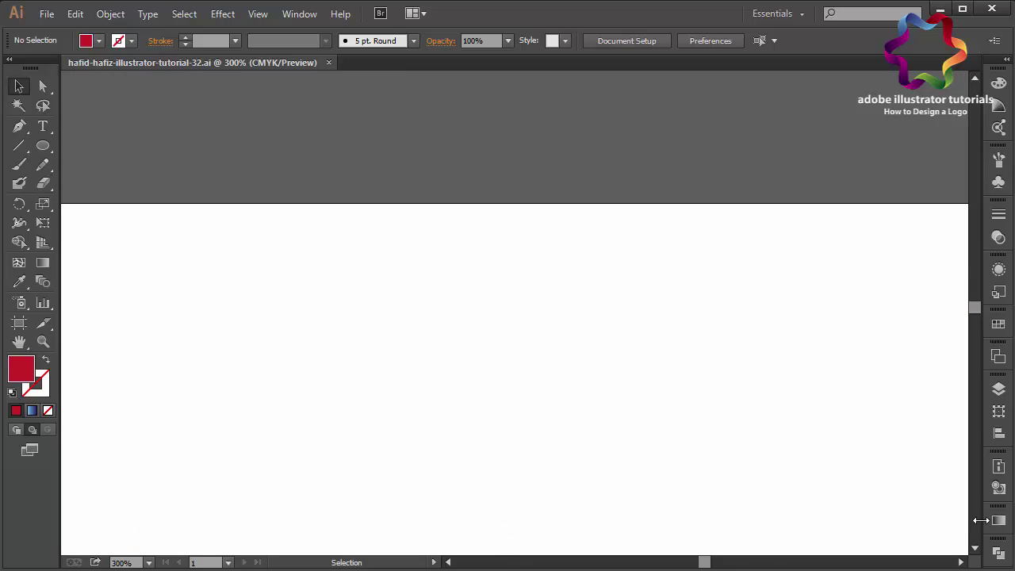
pyautogui.click(977, 551)
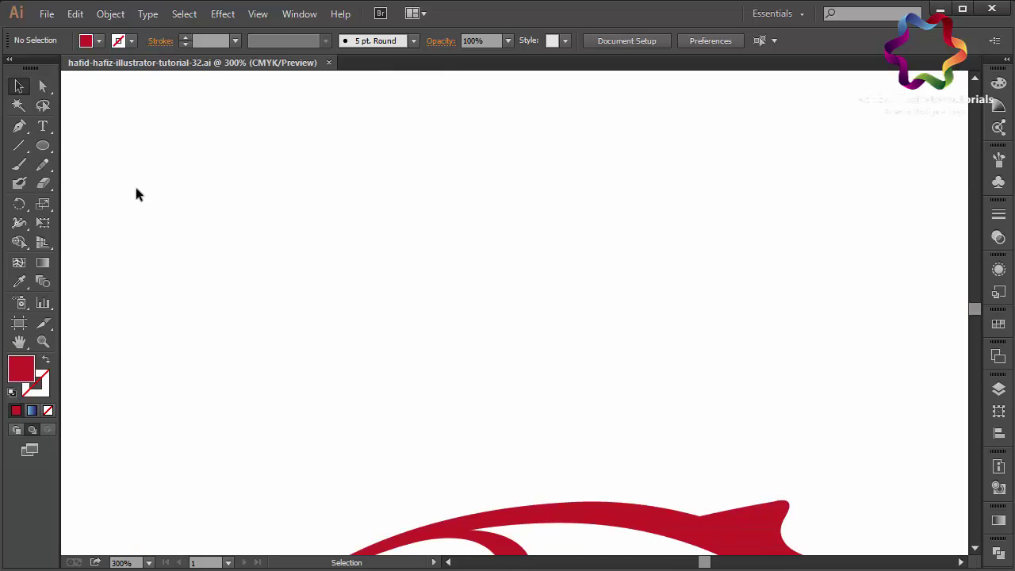
pyautogui.click(43, 127)
pyautogui.moveTo(95, 103)
pyautogui.mouseDown()
pyautogui.moveTo(863, 410)
pyautogui.moveTo(940, 480)
pyautogui.mouseUp()
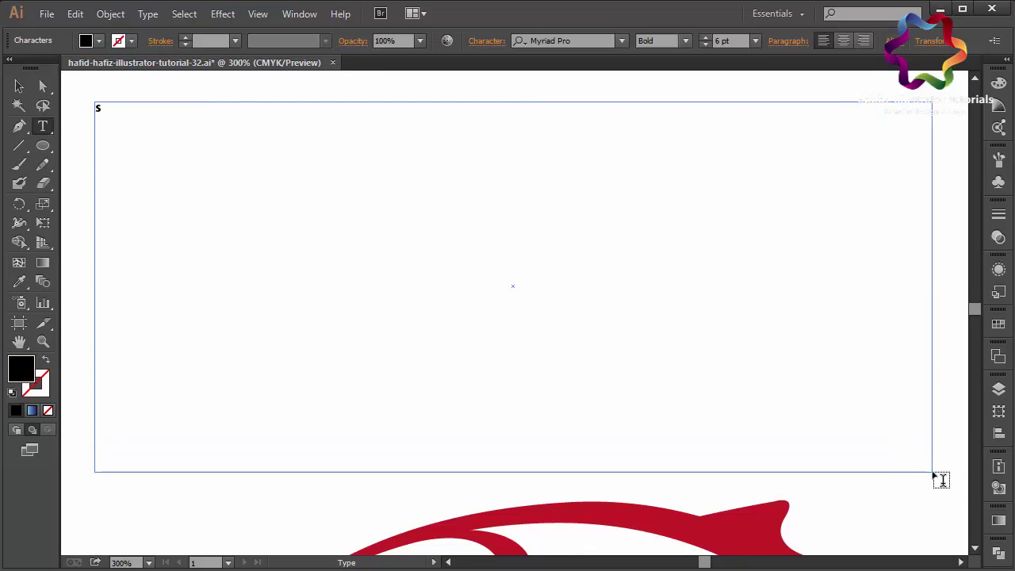
# Set the text in the new frame to 14 pt.
pyautogui.hotkey('ctrl', 'a')
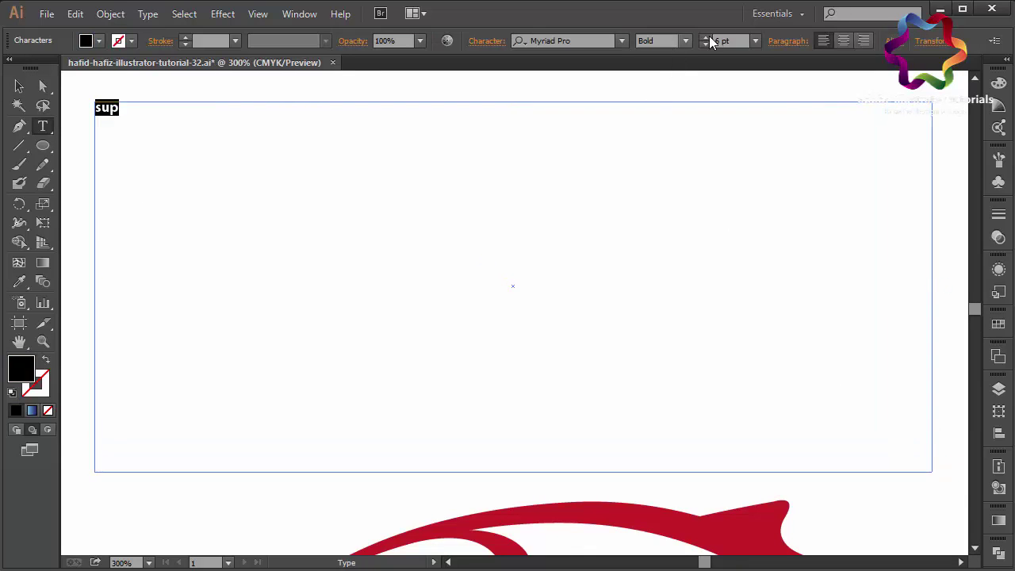
pyautogui.click(756, 41)
pyautogui.click(779, 138)
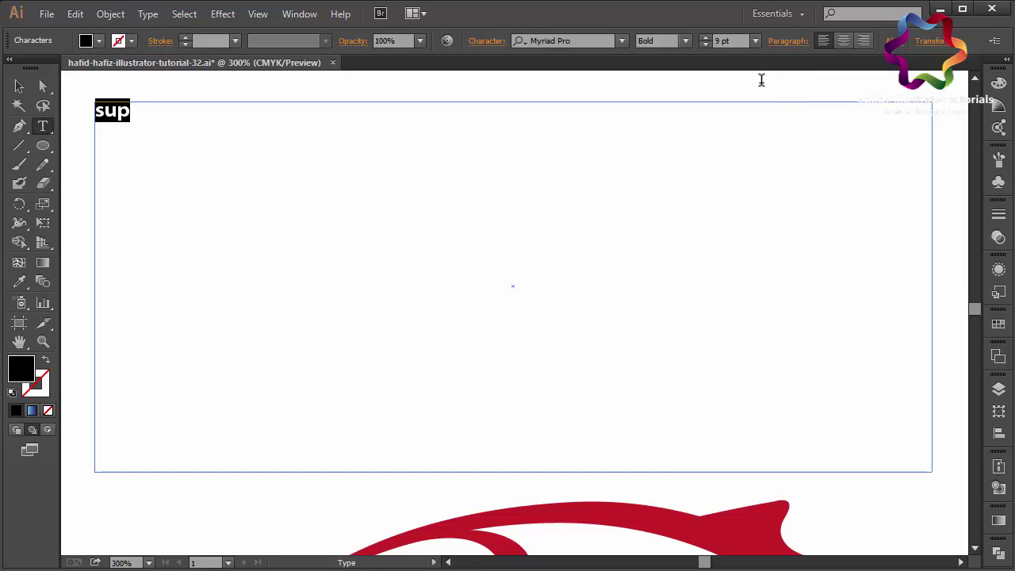
pyautogui.click(756, 40)
pyautogui.click(773, 198)
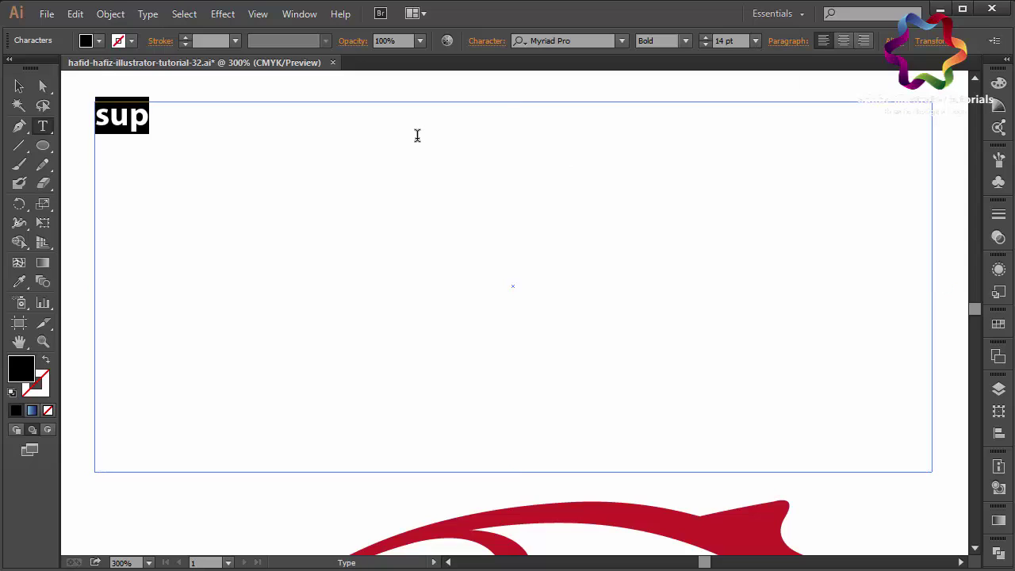
# Type the request to press “like” and “share” this video, then 'see my channel to watch more video tutorial'.
pyautogui.write('support m')
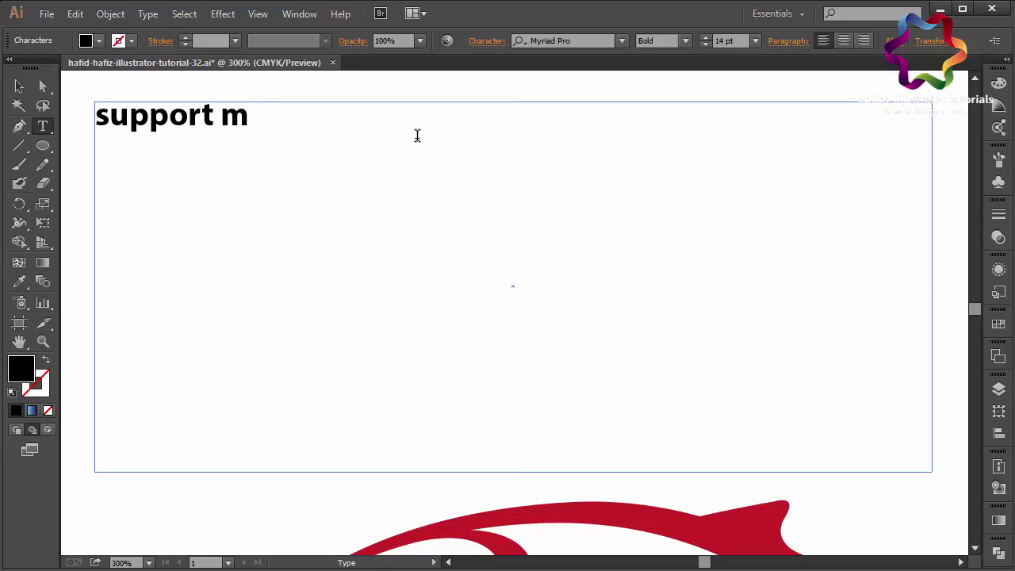
pyautogui.write('e in making a')
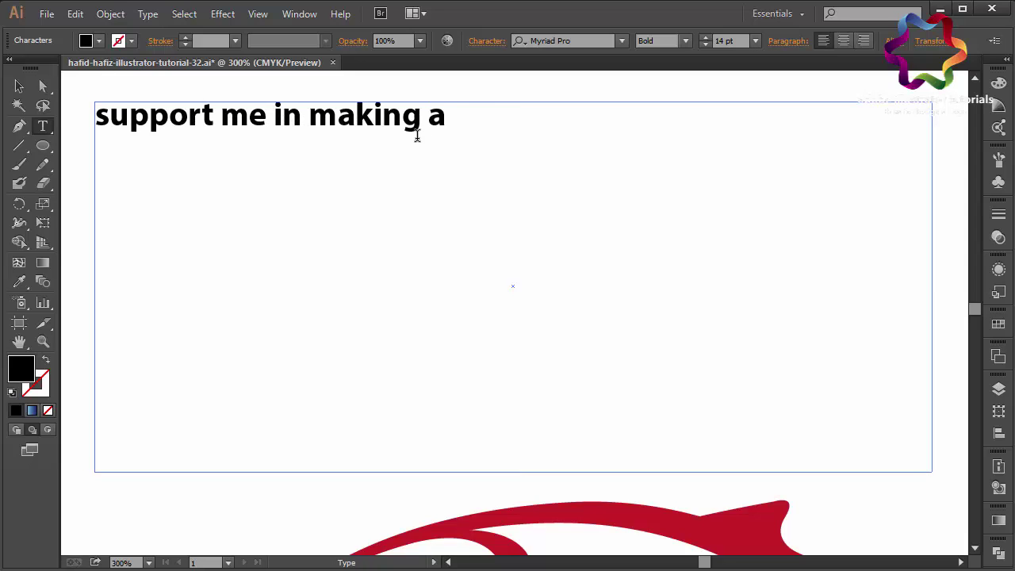
pyautogui.write(' new v ideo t')
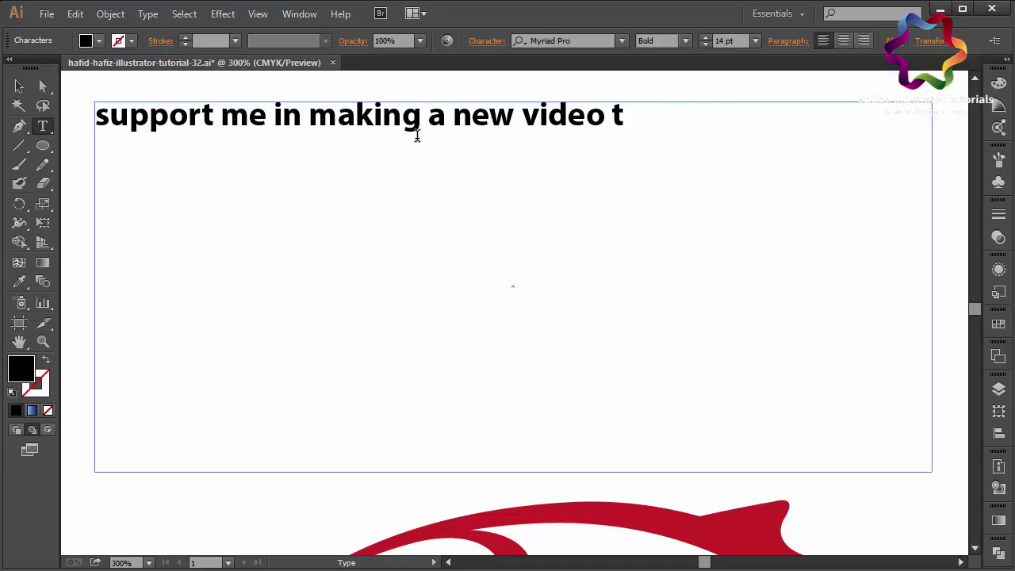
pyautogui.write('utorial wi')
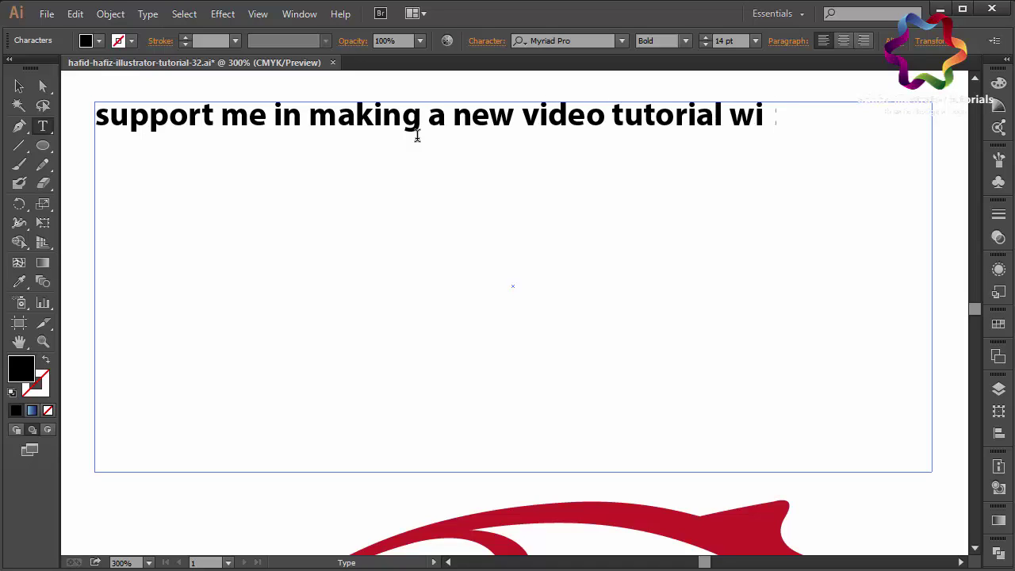
pyautogui.write('th press "')
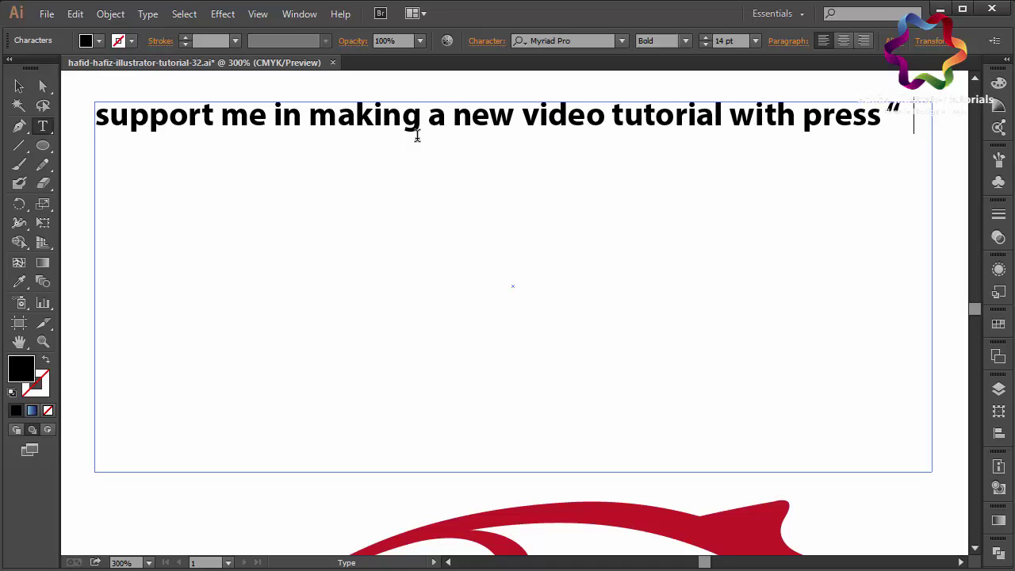
pyautogui.write('l')
pyautogui.write('i"')
pyautogui.press('BackSpace')
pyautogui.write('ke"')
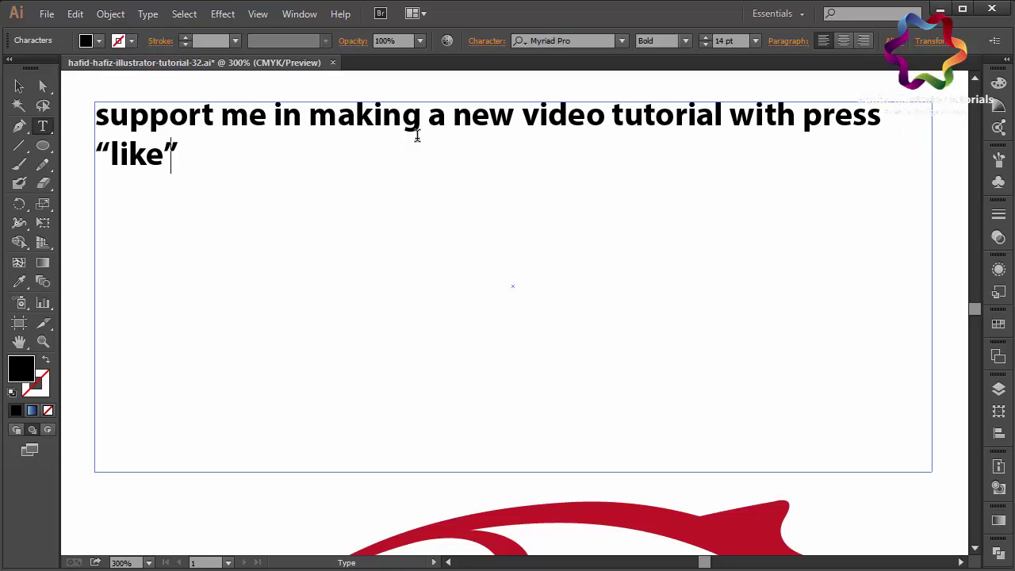
pyautogui.write(' an')
pyautogui.write('d ""')
pyautogui.press('Left')
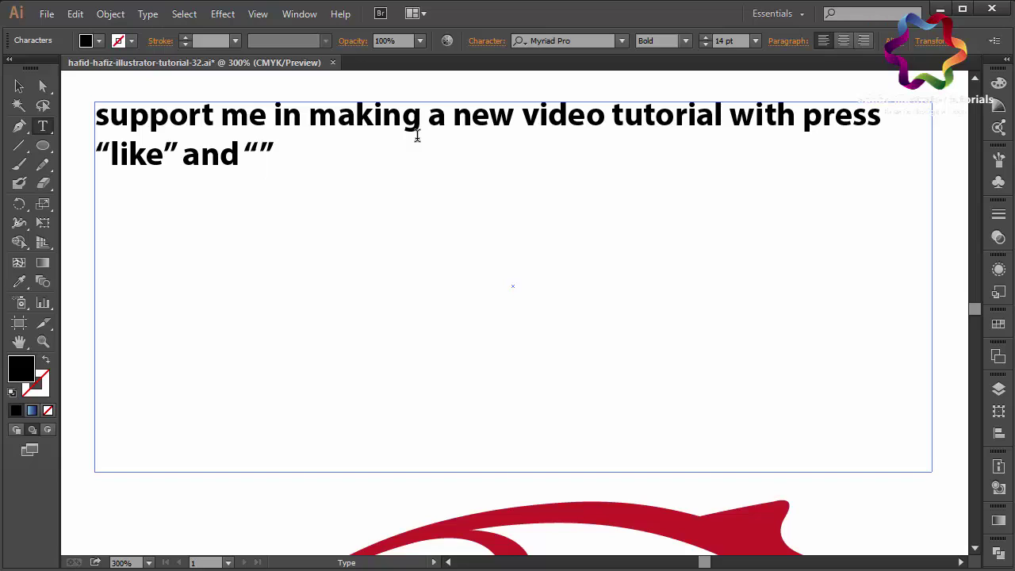
pyautogui.write('share” ')
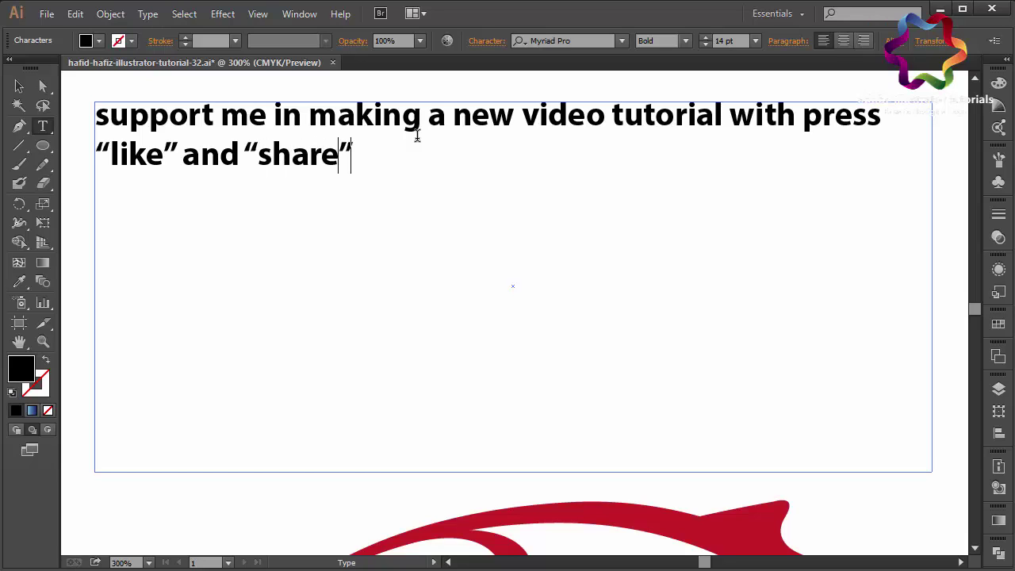
pyautogui.write('this vide')
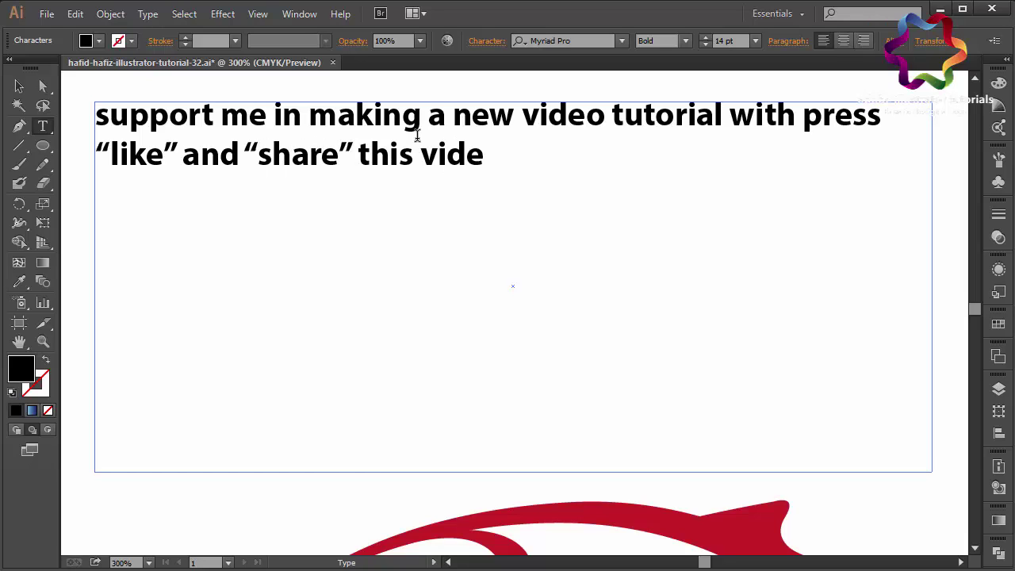
pyautogui.write('o.  ')
pyautogui.write('see my channel')
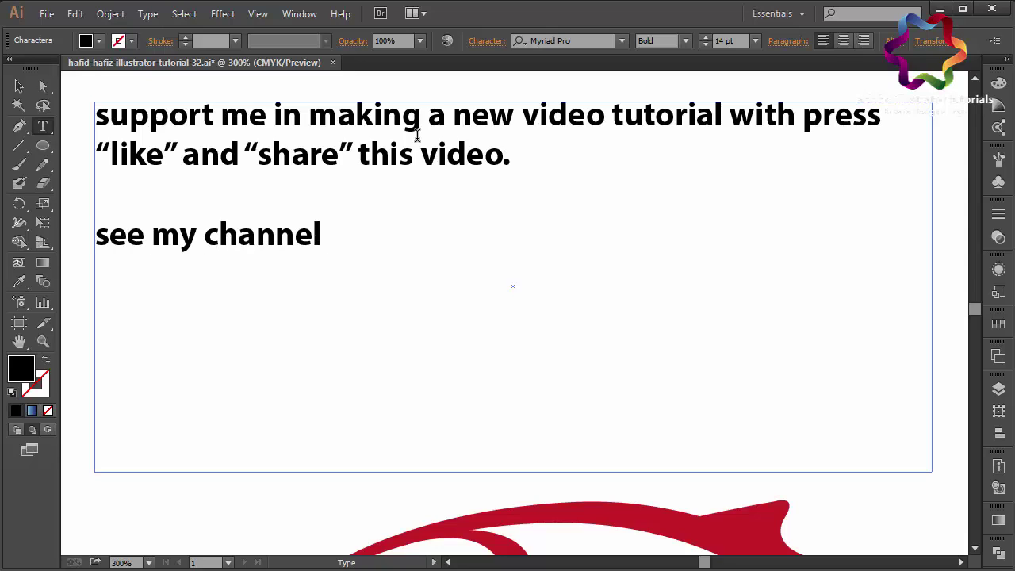
pyautogui.write(' to watch')
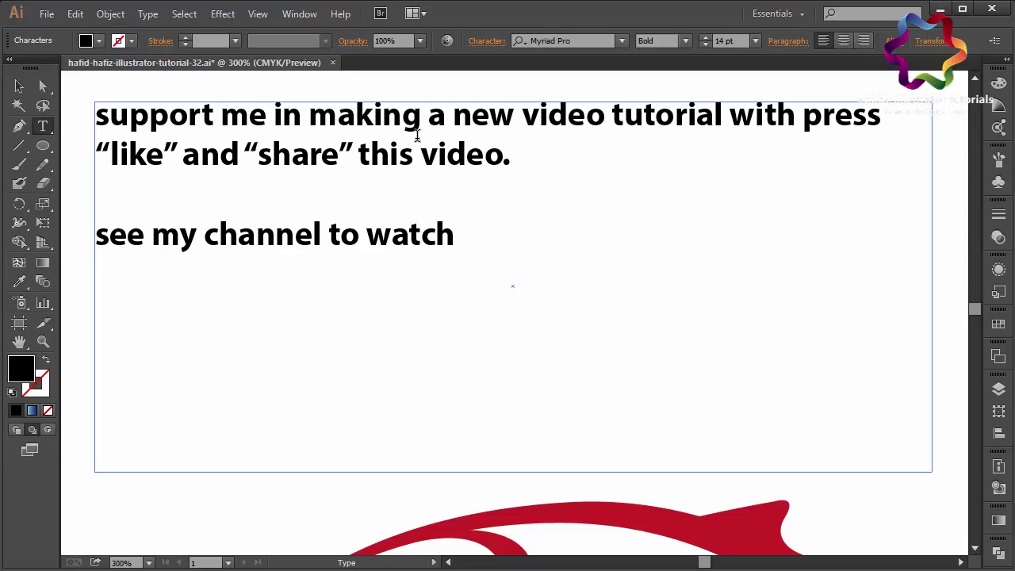
pyautogui.write(' more vid')
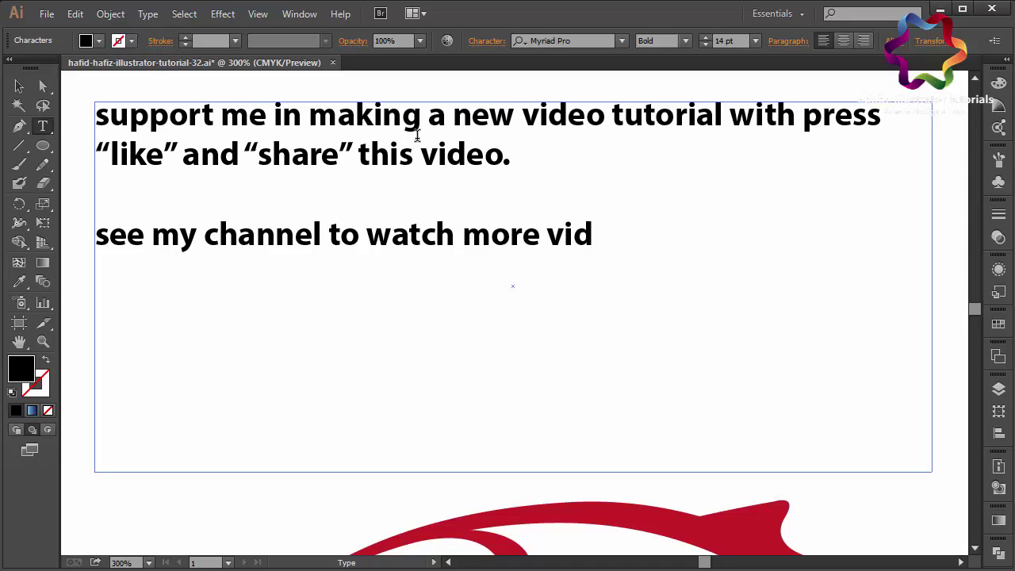
pyautogui.write('eo tutorial')
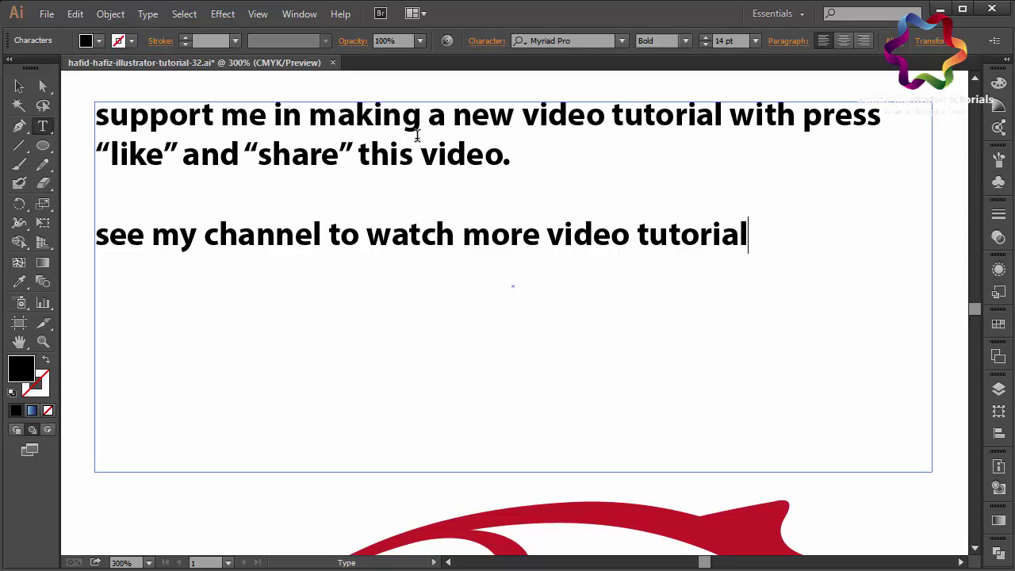
# Add 'and subscribe' on its own line, finishing the sentence about new tutorials, then 'thanks :)'.
pyautogui.write(', and')
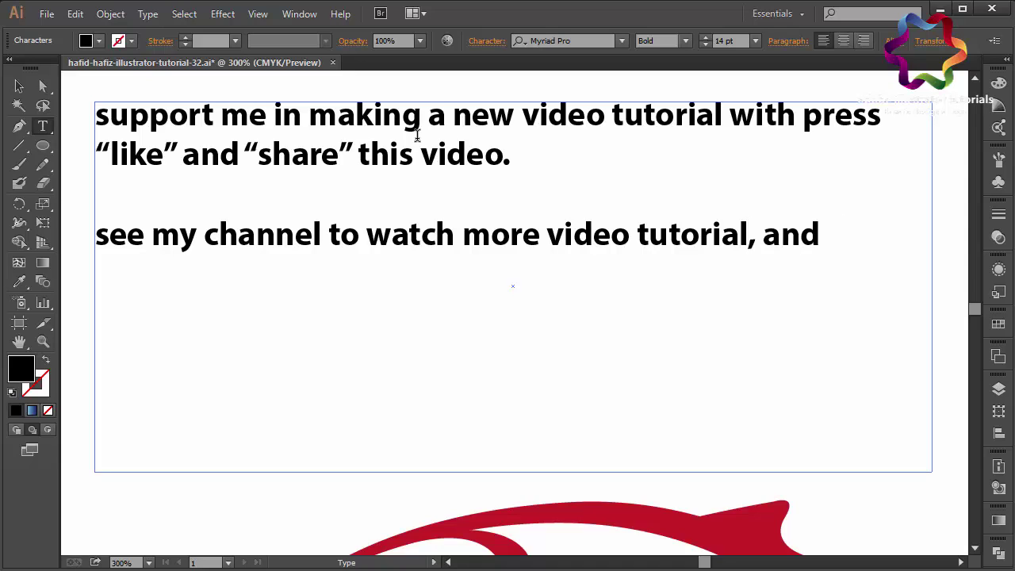
pyautogui.write(' subscribe')
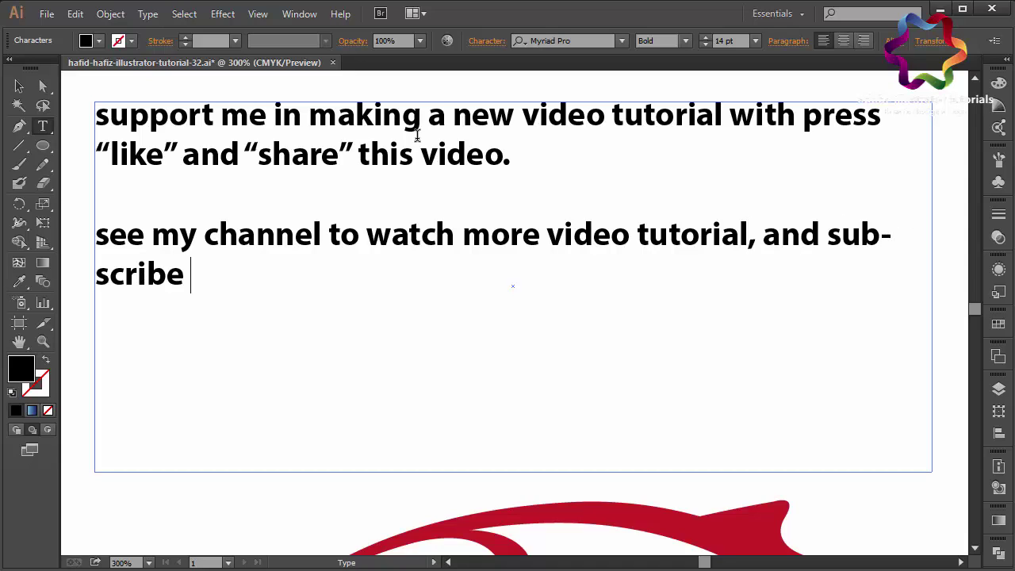
pyautogui.click(827, 234)
pyautogui.press('BackSpace')
pyautogui.press('Return')
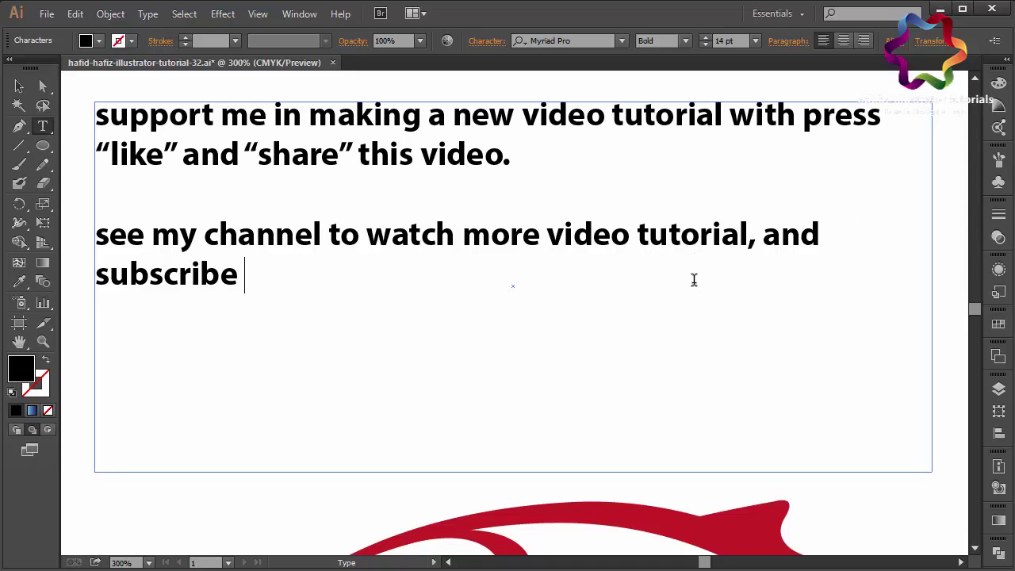
pyautogui.write('to get')
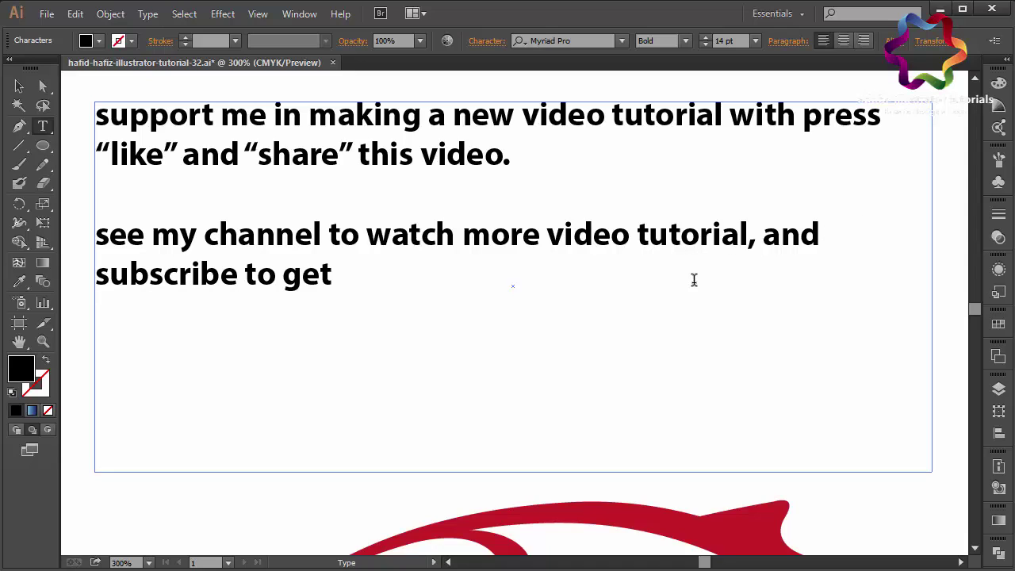
pyautogui.write(' new video tu')
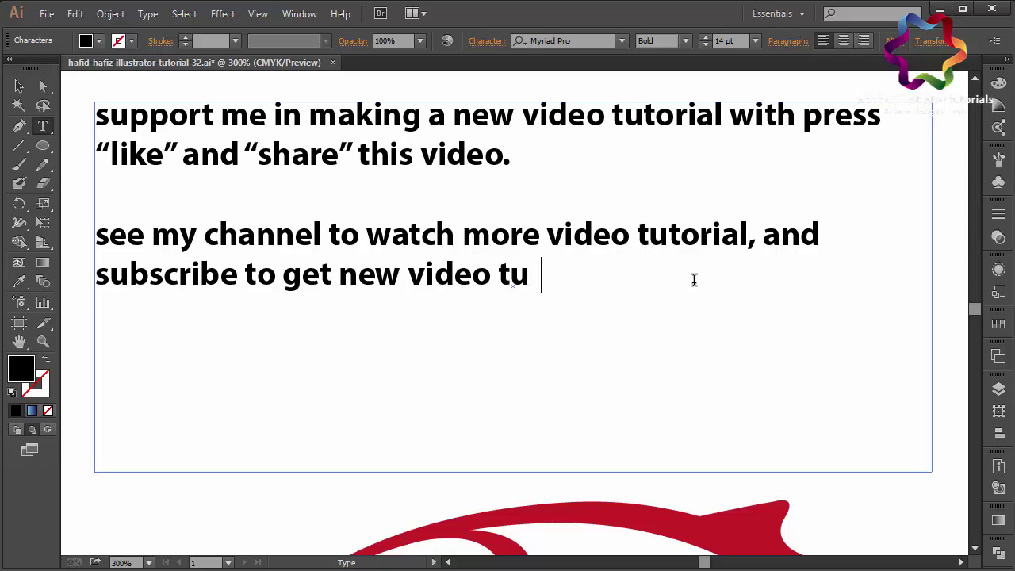
pyautogui.write('torial')
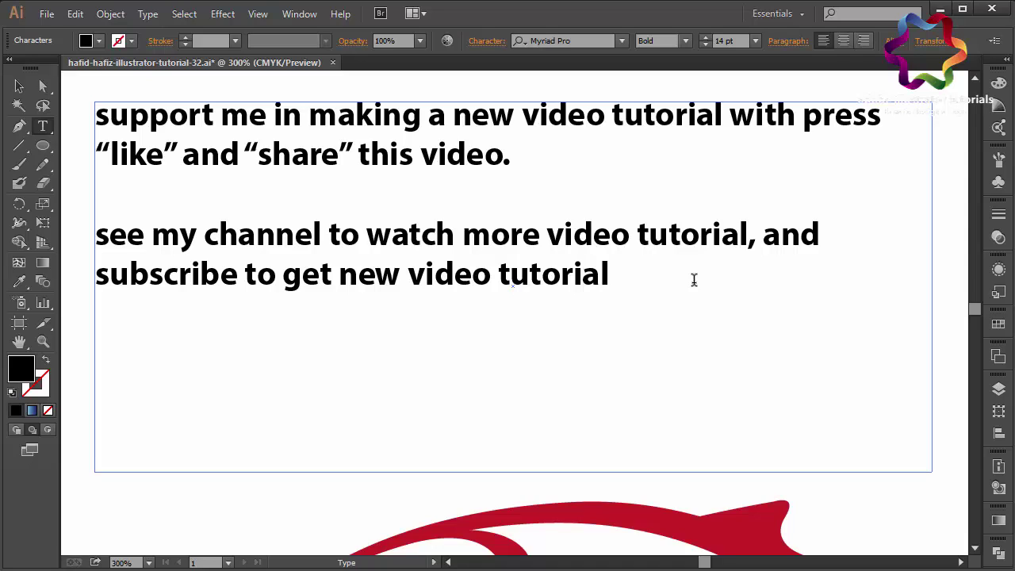
pyautogui.write('every I am')
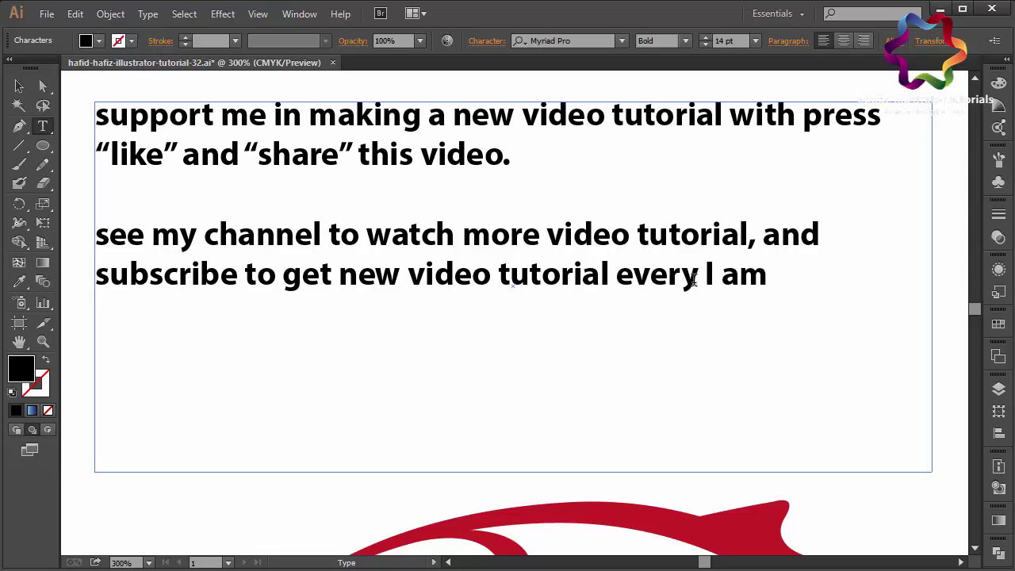
pyautogui.write(' updat')
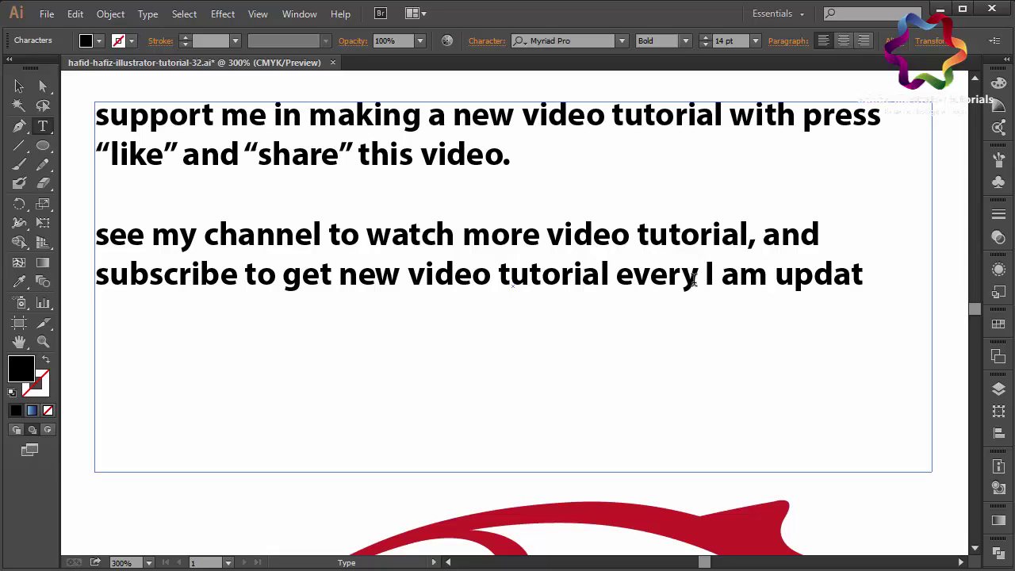
pyautogui.write('e or uploa')
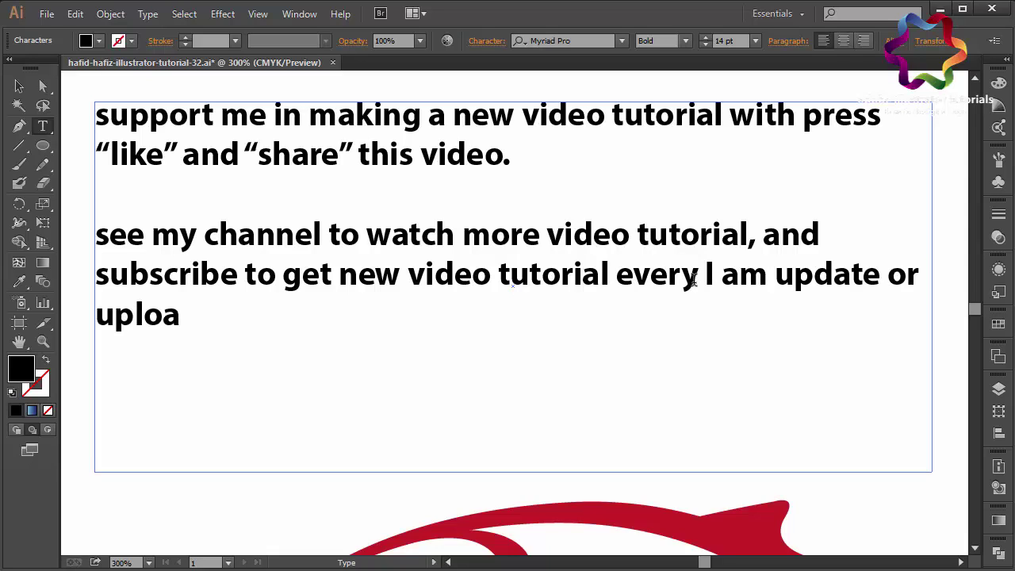
pyautogui.write('d a new video')
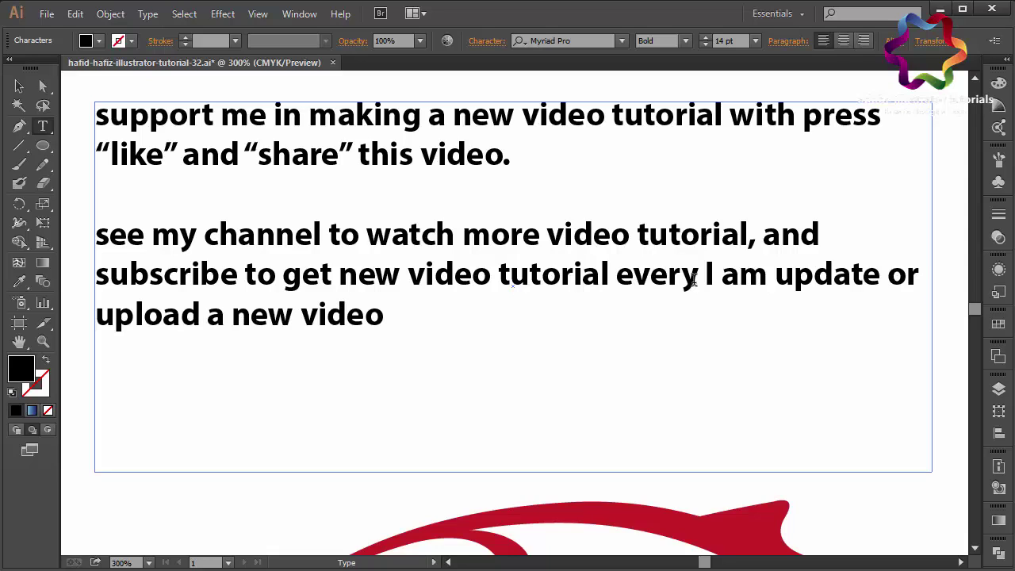
pyautogui.write(' tutorial.  ')
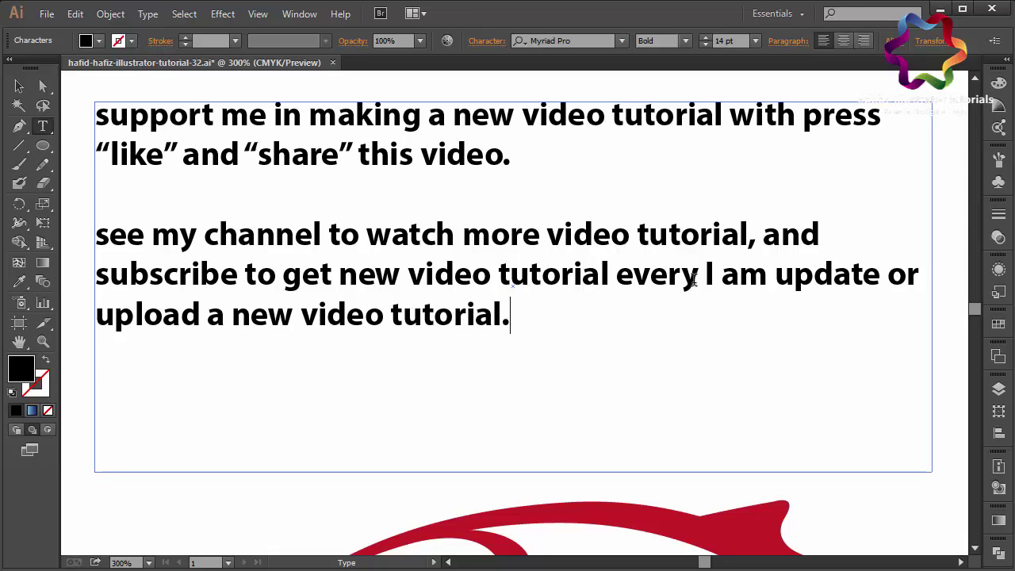
pyautogui.write('thanks :)')
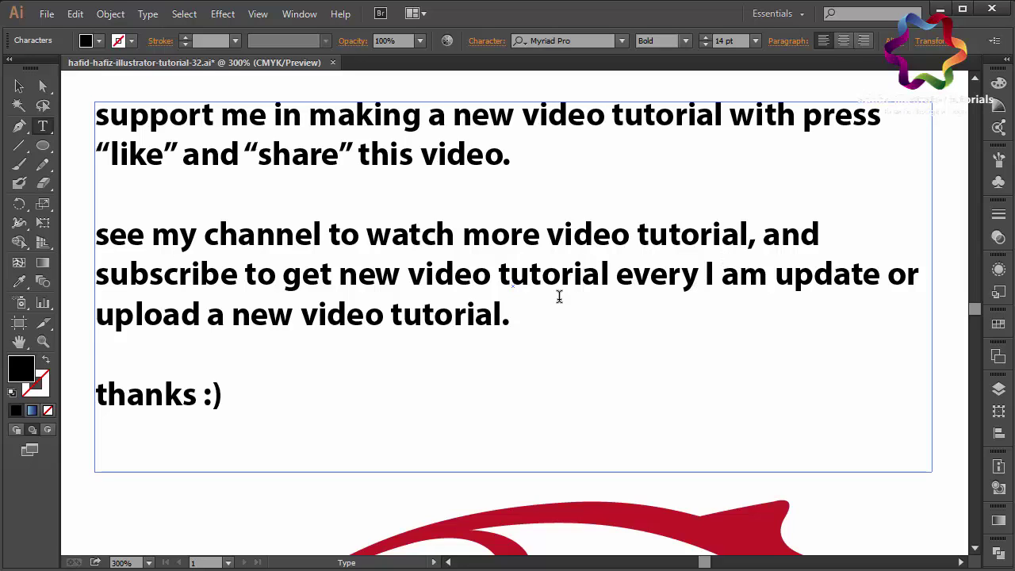
# Set all the message text to Regular weight at 15 pt.
pyautogui.hotkey('ctrl', 'a')
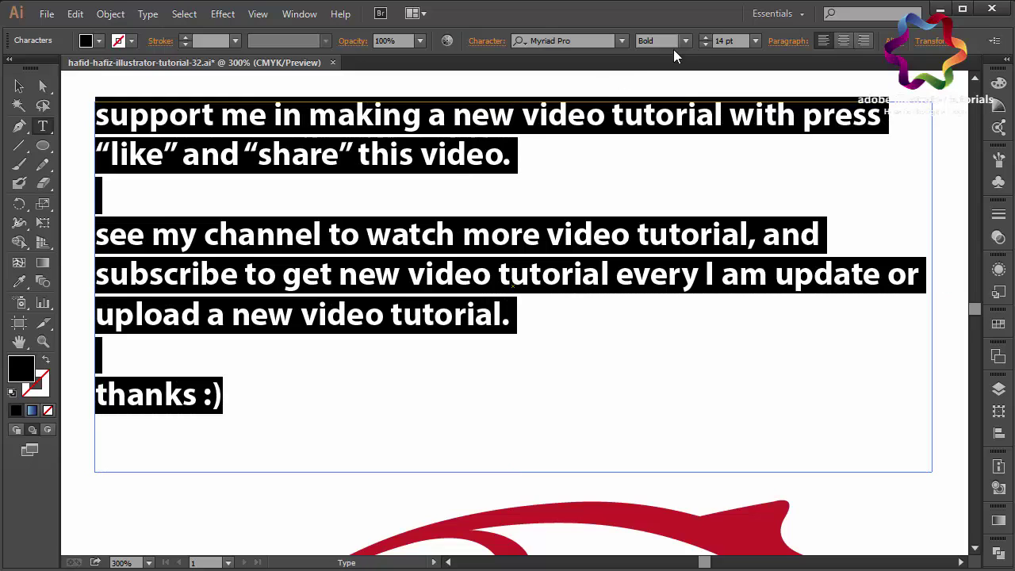
pyautogui.click(686, 42)
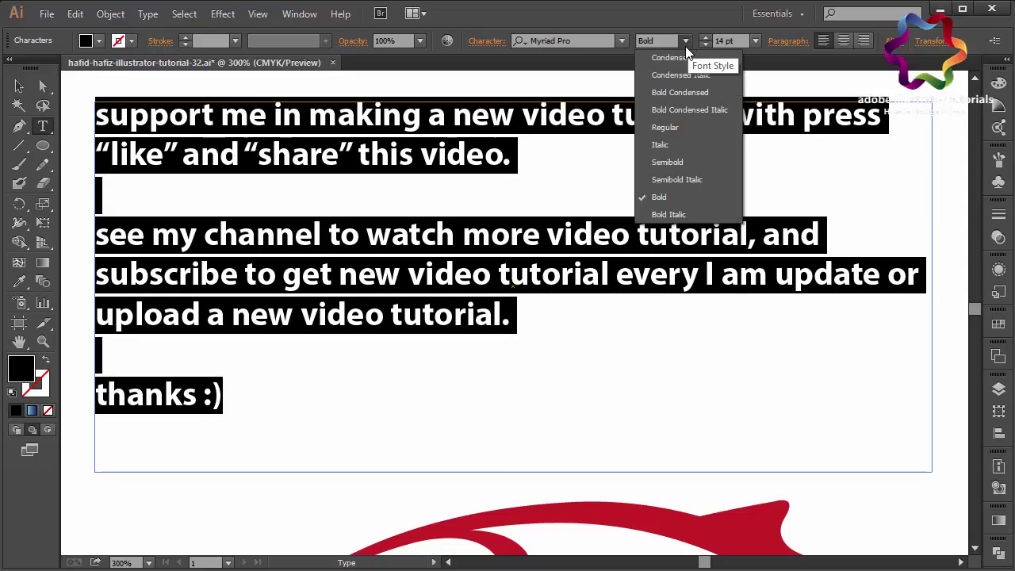
pyautogui.click(670, 127)
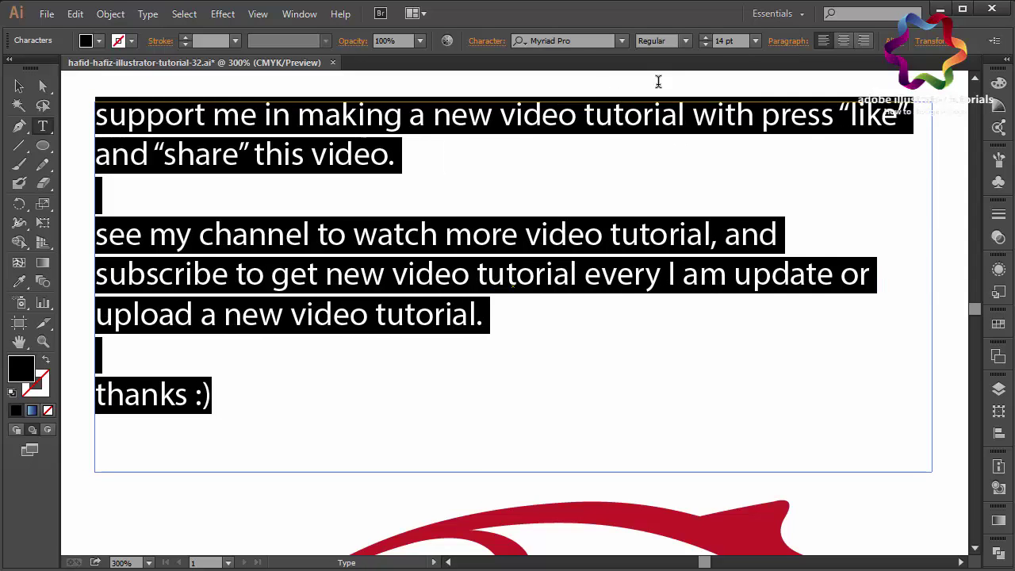
pyautogui.click(731, 41)
pyautogui.press('Up')
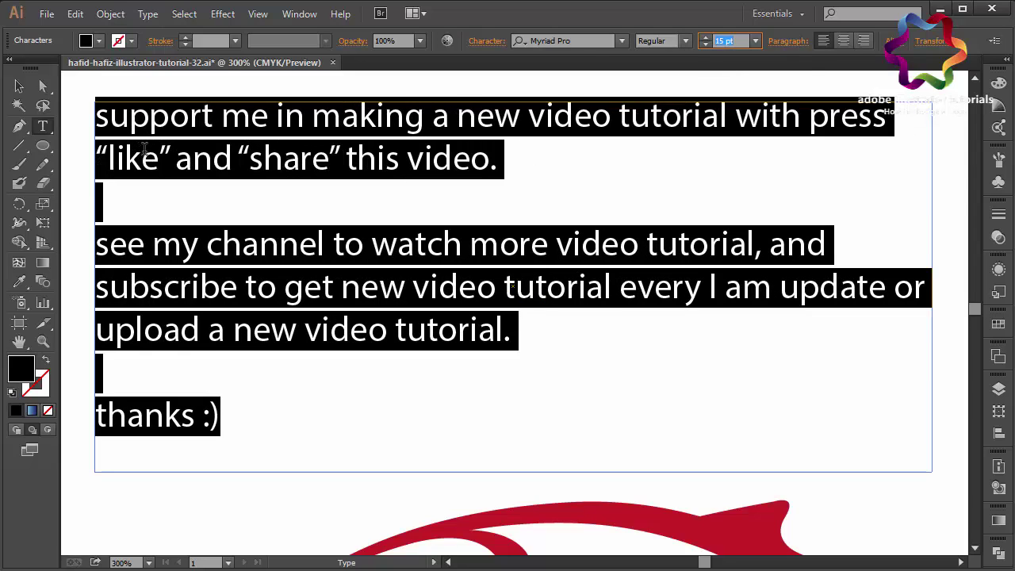
# Make the words 'like' and 'share' Bold.
pyautogui.moveTo(159, 158); pyautogui.dragTo(103, 161)
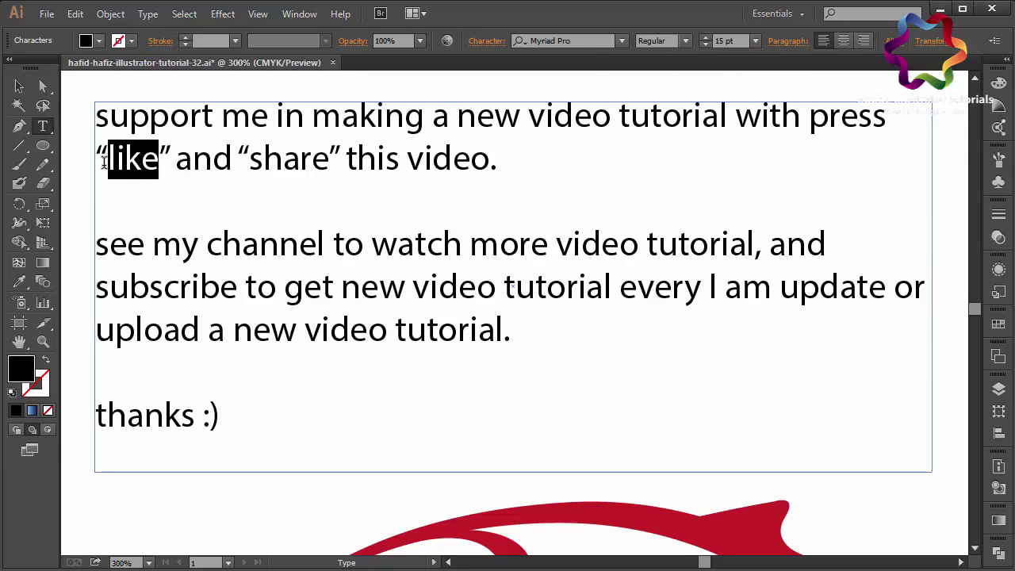
pyautogui.click(687, 41)
pyautogui.click(687, 196)
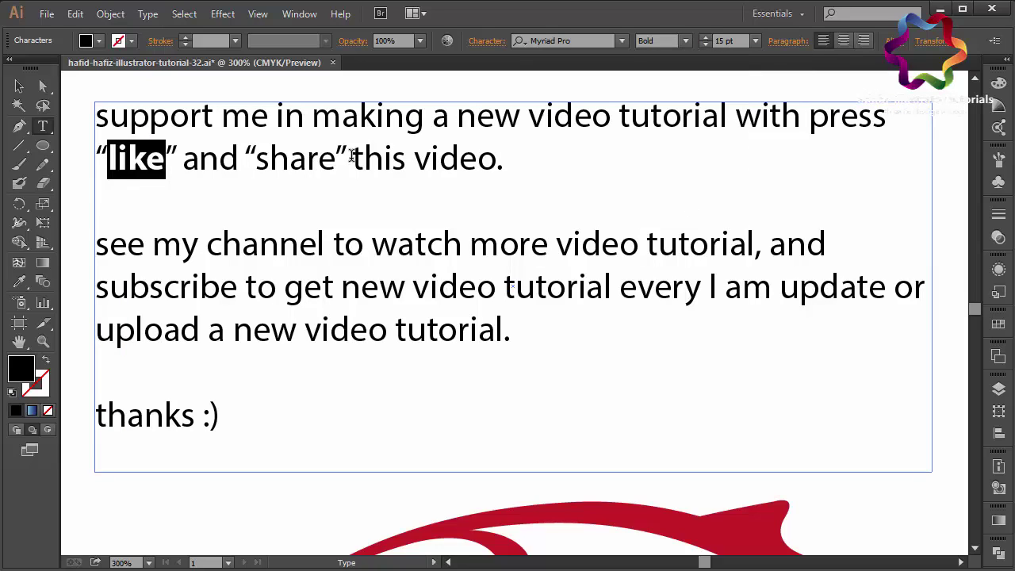
pyautogui.moveTo(335, 159); pyautogui.dragTo(255, 159)
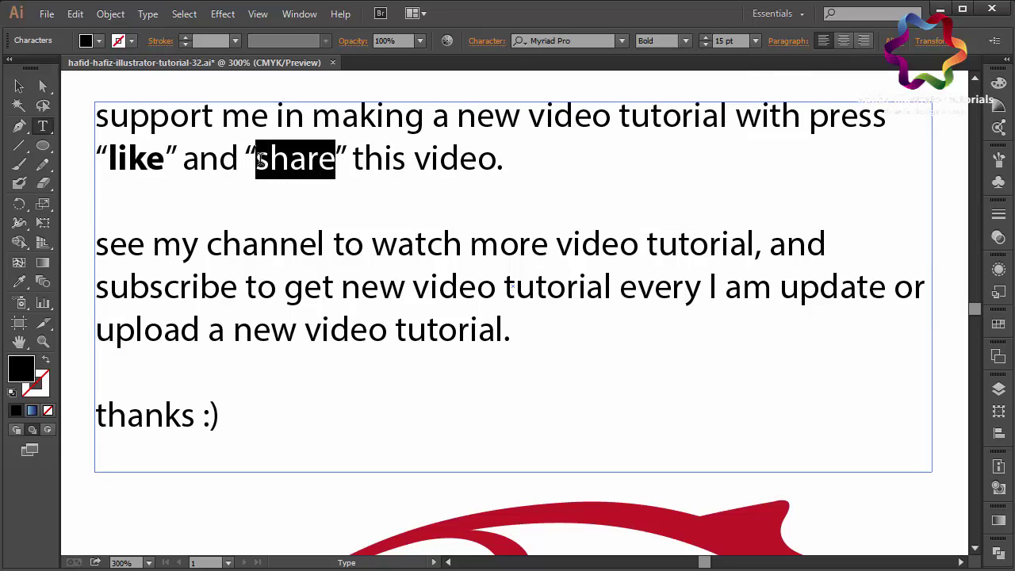
pyautogui.click(676, 41)
pyautogui.click(689, 197)
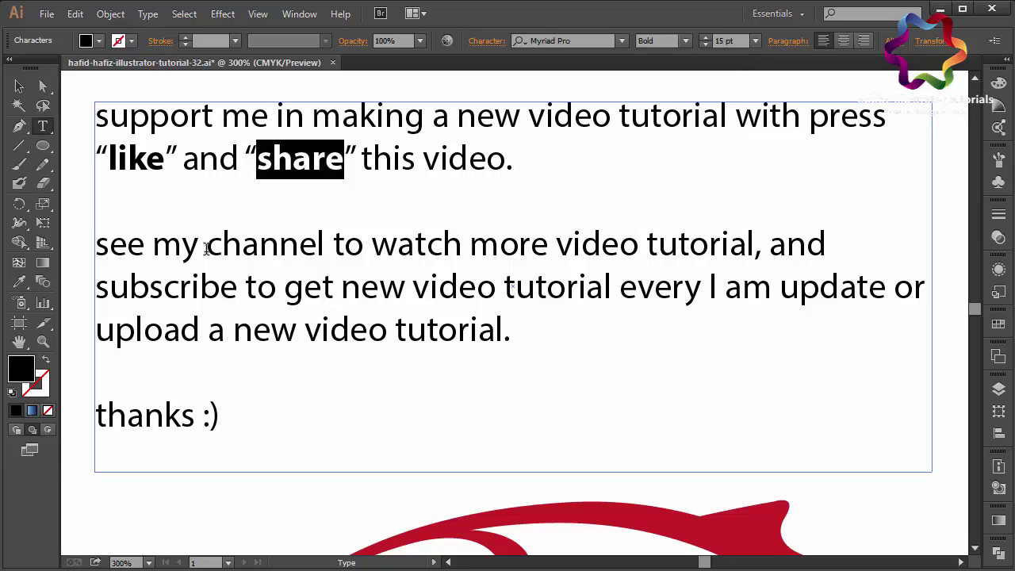
pyautogui.click(155, 249)
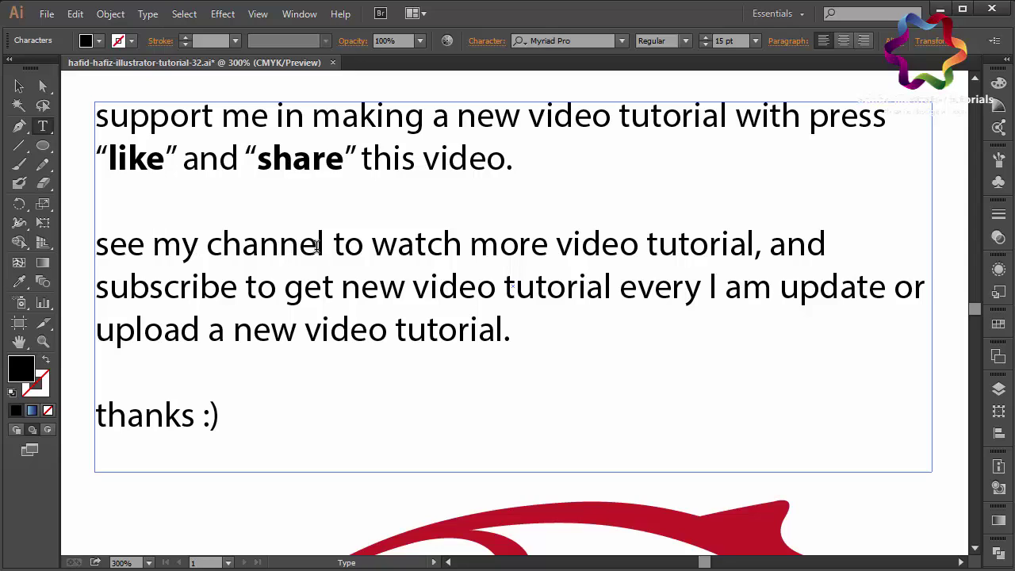
# Make 'my channel' and 'subscribe' Bold.
pyautogui.moveTo(325, 249); pyautogui.dragTo(155, 248)
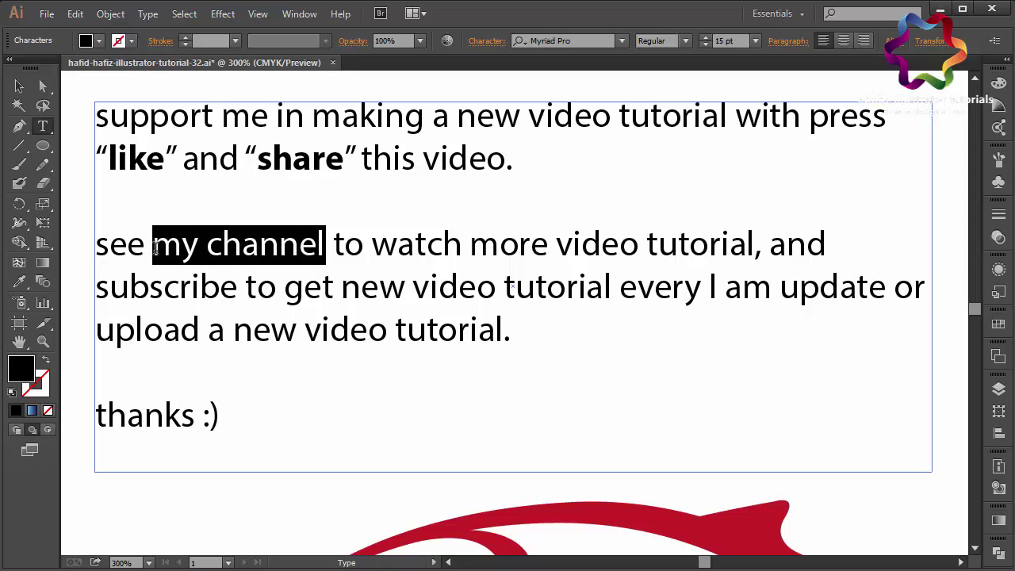
pyautogui.click(685, 41)
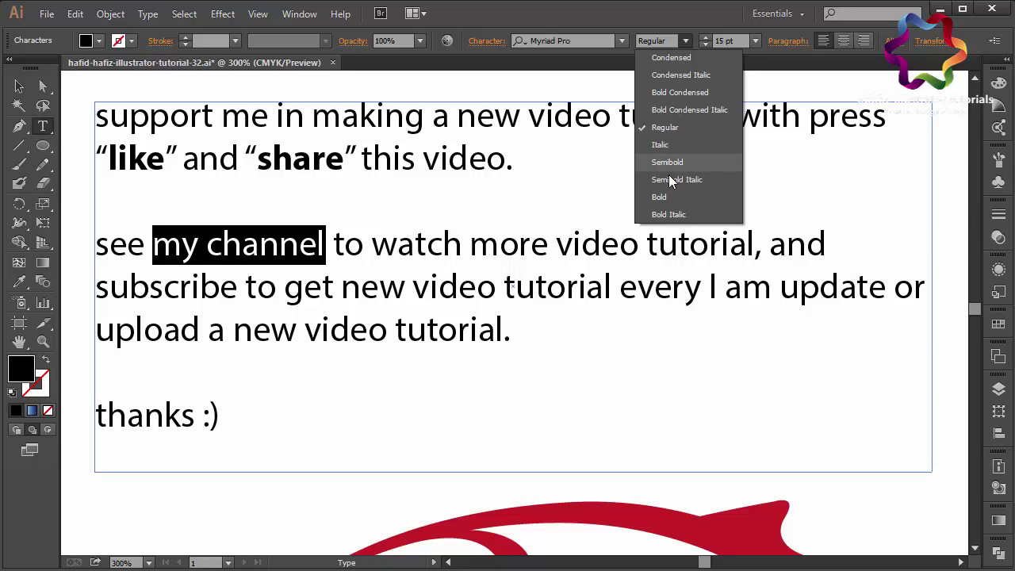
pyautogui.click(673, 198)
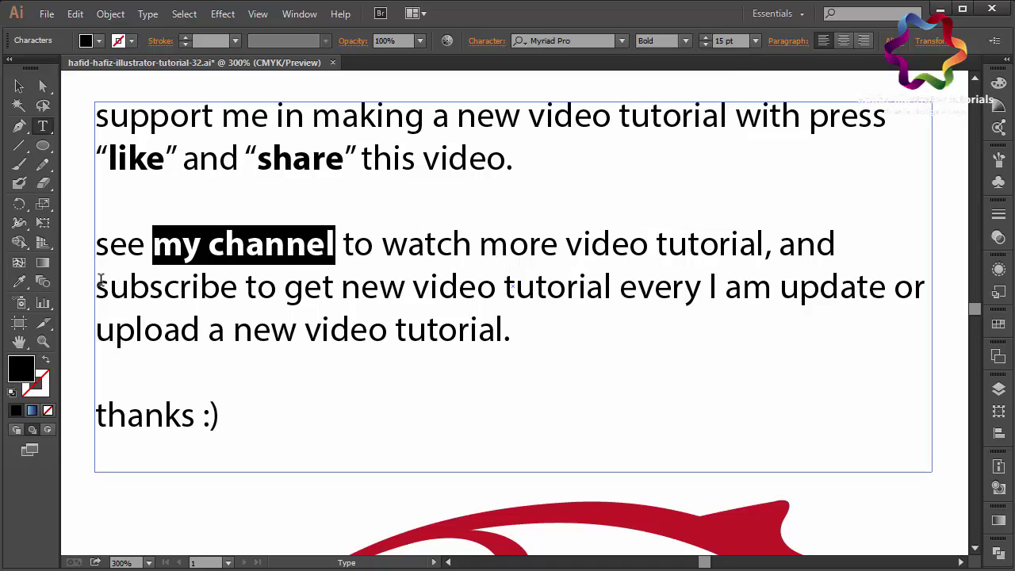
pyautogui.moveTo(100, 281); pyautogui.dragTo(245, 289)
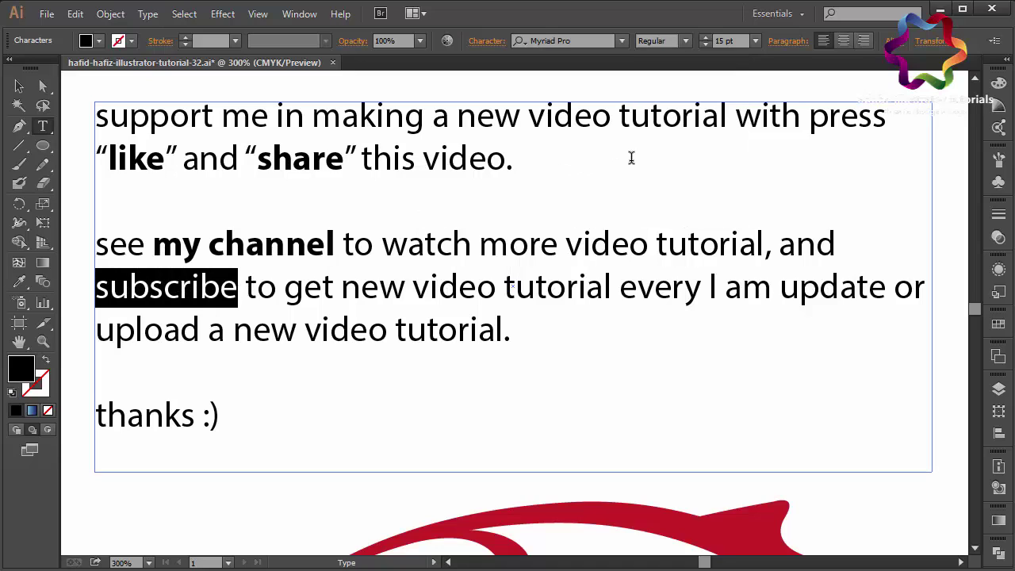
pyautogui.click(684, 41)
pyautogui.click(675, 199)
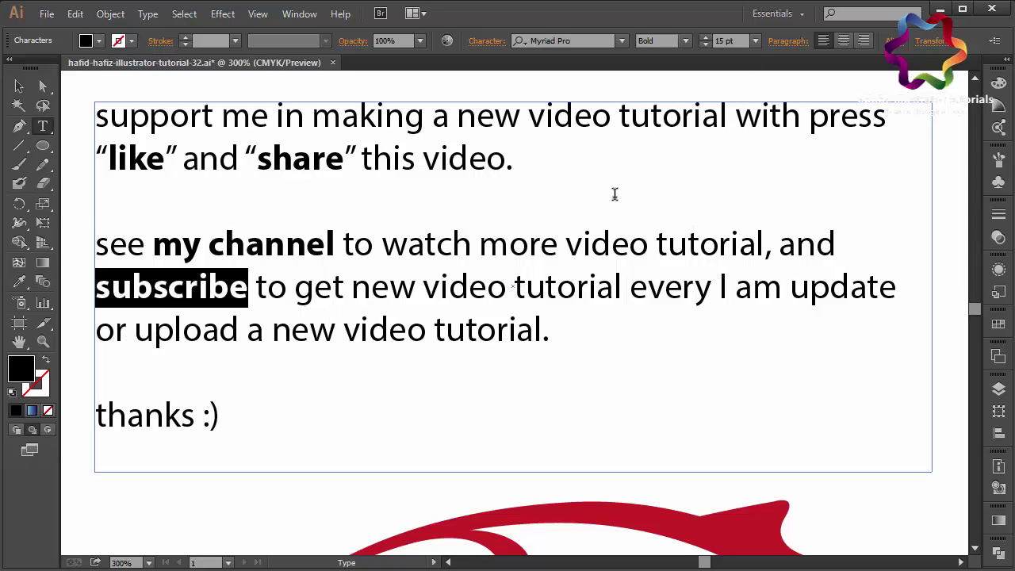
pyautogui.click(532, 190)
pyautogui.click(19, 165)
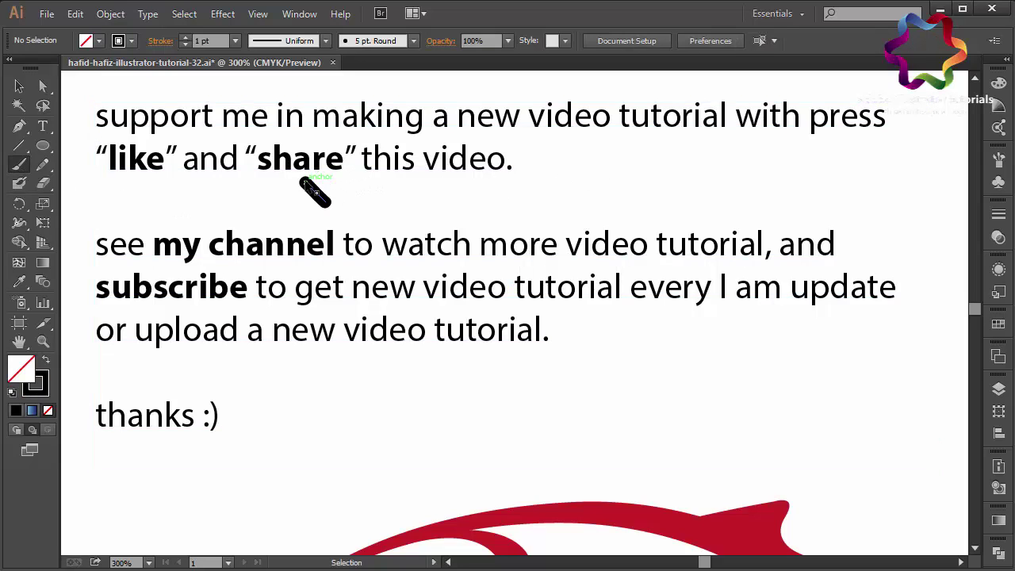
# With a 0.5 pt brush, draw arrows from under 'and' to 'like', 'share' and 'my channel'.
pyautogui.click(559, 191)
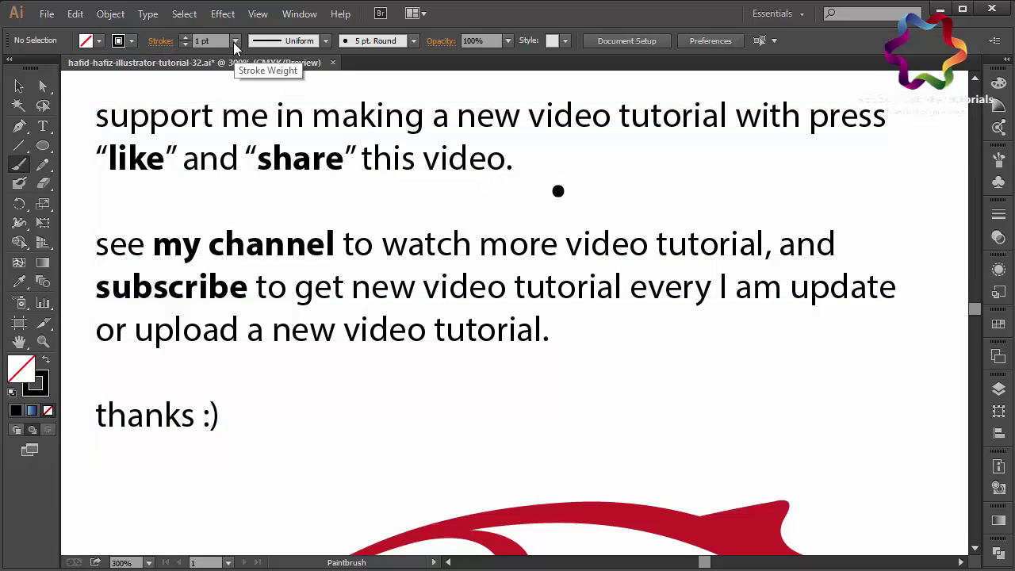
pyautogui.click(235, 41)
pyautogui.click(257, 80)
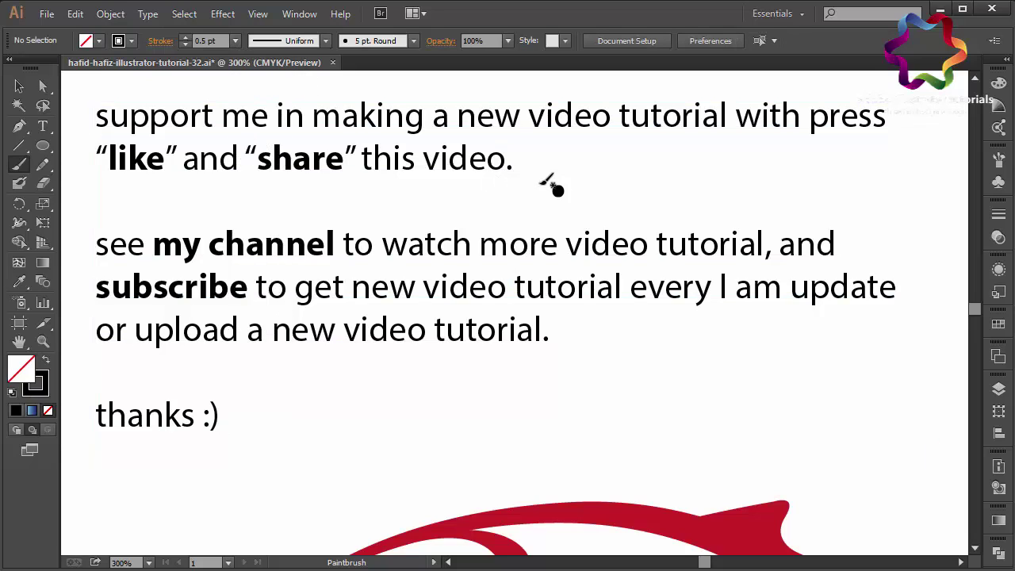
pyautogui.moveTo(376, 214); pyautogui.dragTo(148, 184)
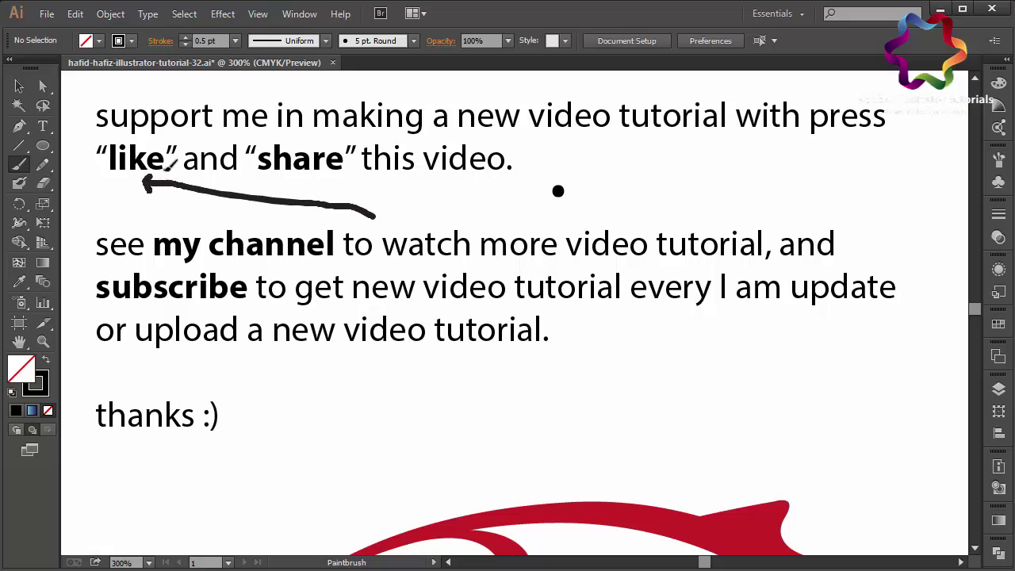
pyautogui.hotkey('ctrl', 'z')
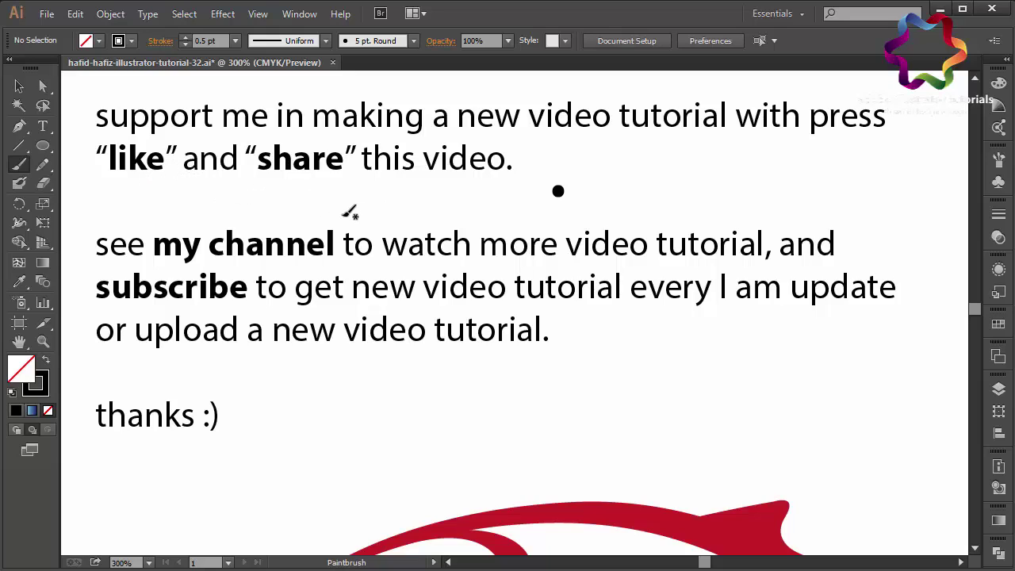
pyautogui.moveTo(150, 181); pyautogui.dragTo(234, 204)
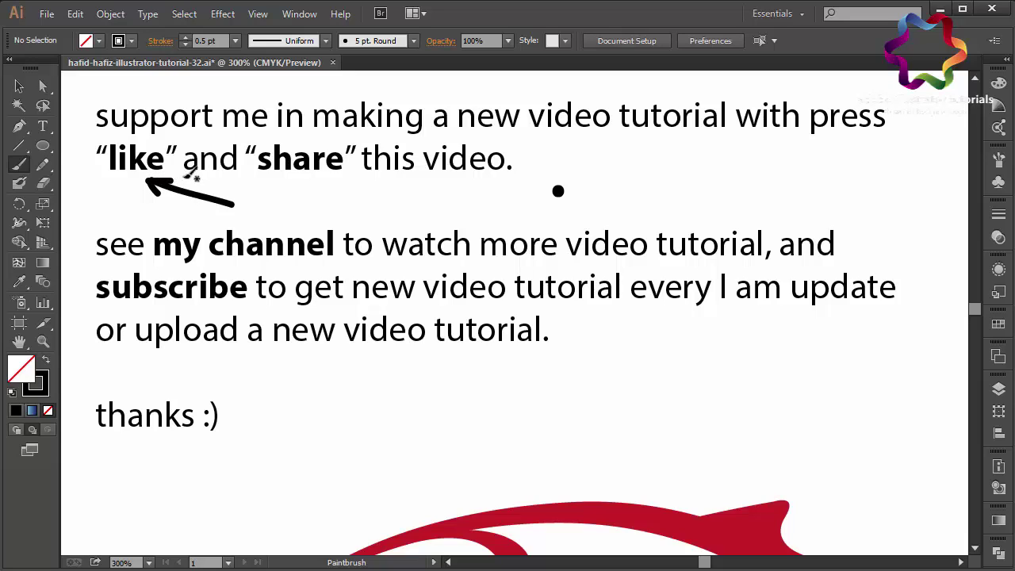
pyautogui.moveTo(237, 204); pyautogui.dragTo(292, 183)
pyautogui.moveTo(240, 206)
pyautogui.mouseDown()
pyautogui.moveTo(216, 231)
pyautogui.moveTo(238, 222)
pyautogui.mouseUp()
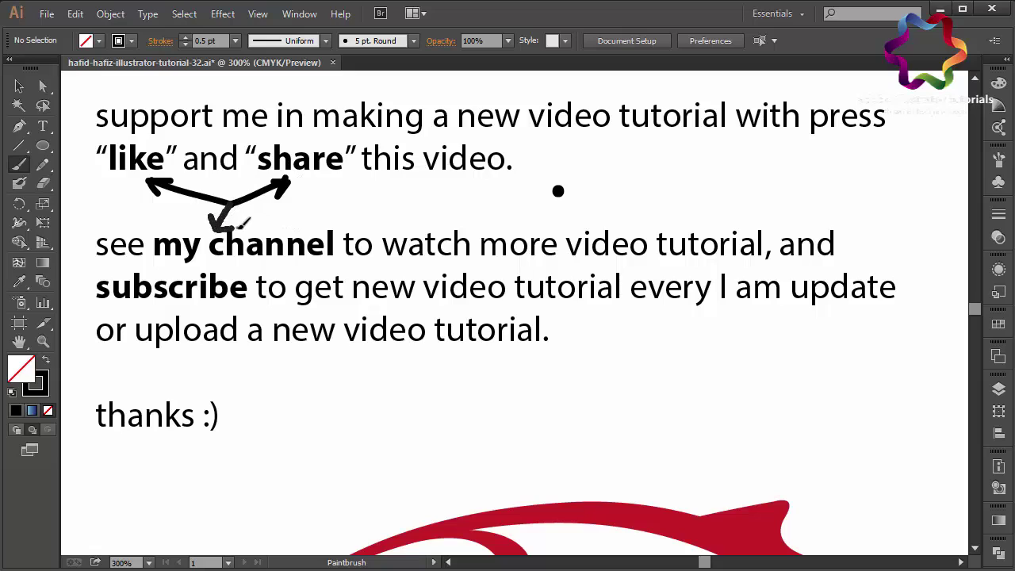
# Delete the stray dot, all the message text and the arrows, then fit the artboard in view.
pyautogui.click(19, 86)
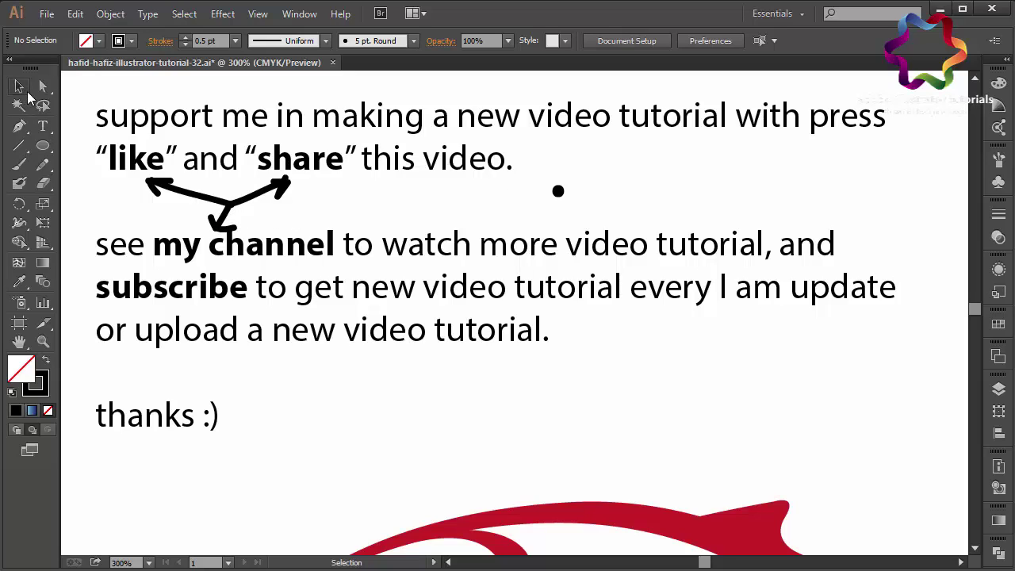
pyautogui.click(557, 193)
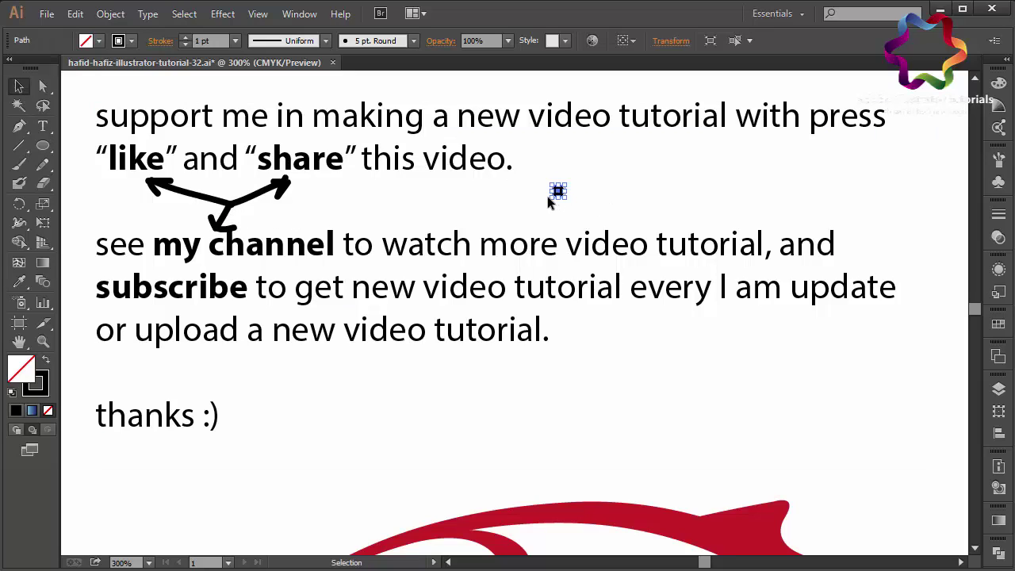
pyautogui.press('Delete')
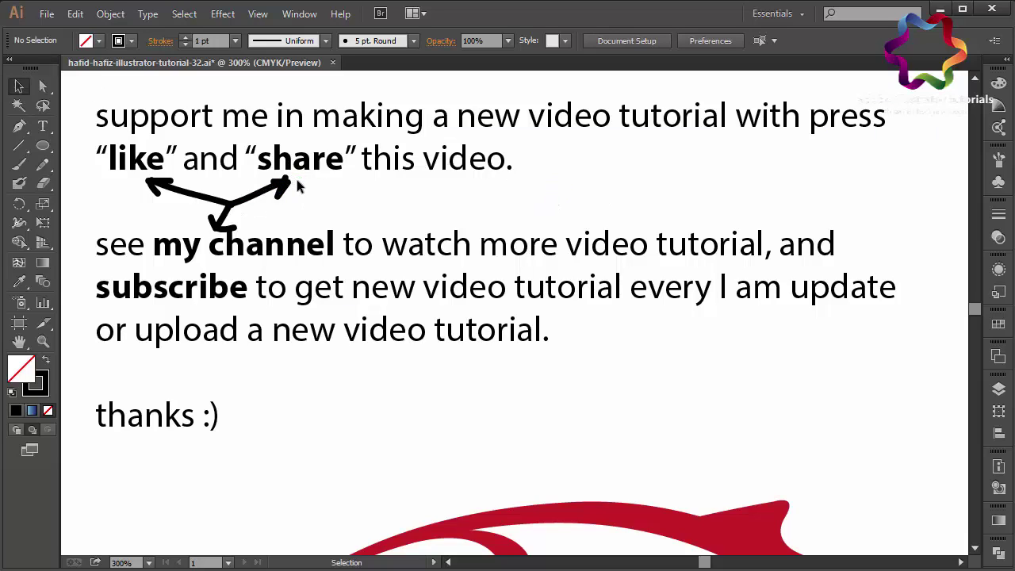
pyautogui.moveTo(297, 180); pyautogui.dragTo(155, 221)
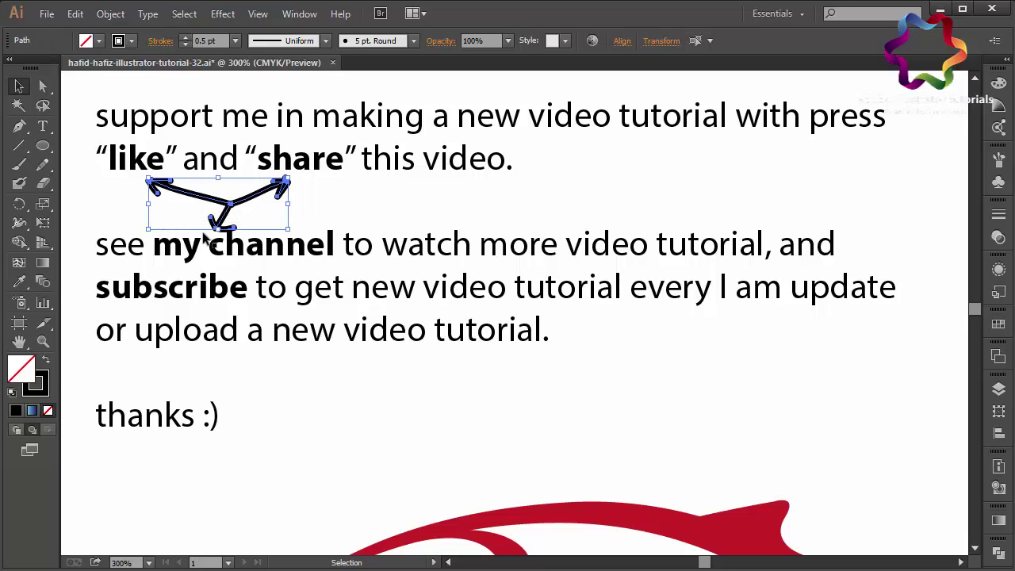
pyautogui.click(552, 191)
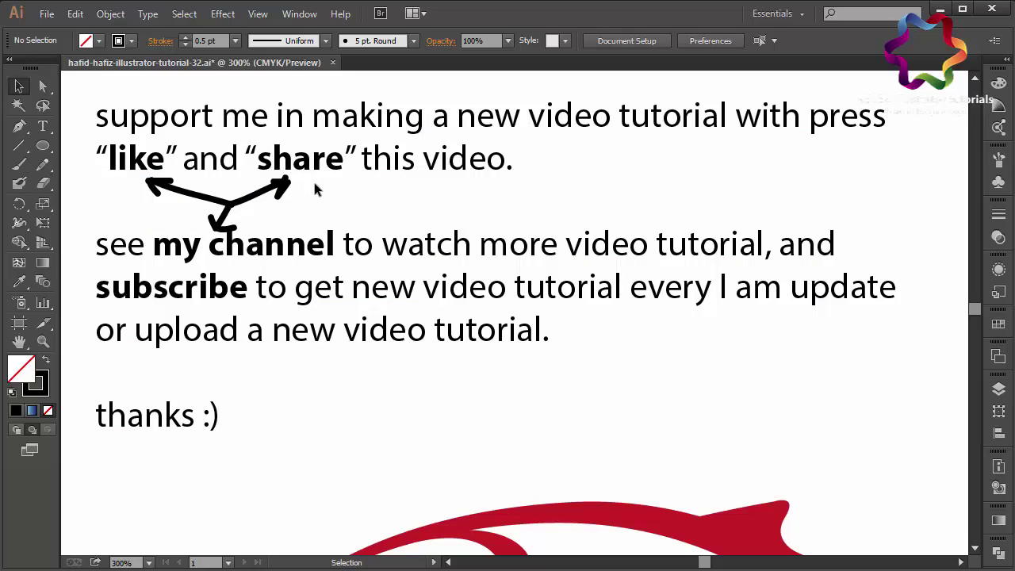
pyautogui.moveTo(436, 417); pyautogui.dragTo(146, 109)
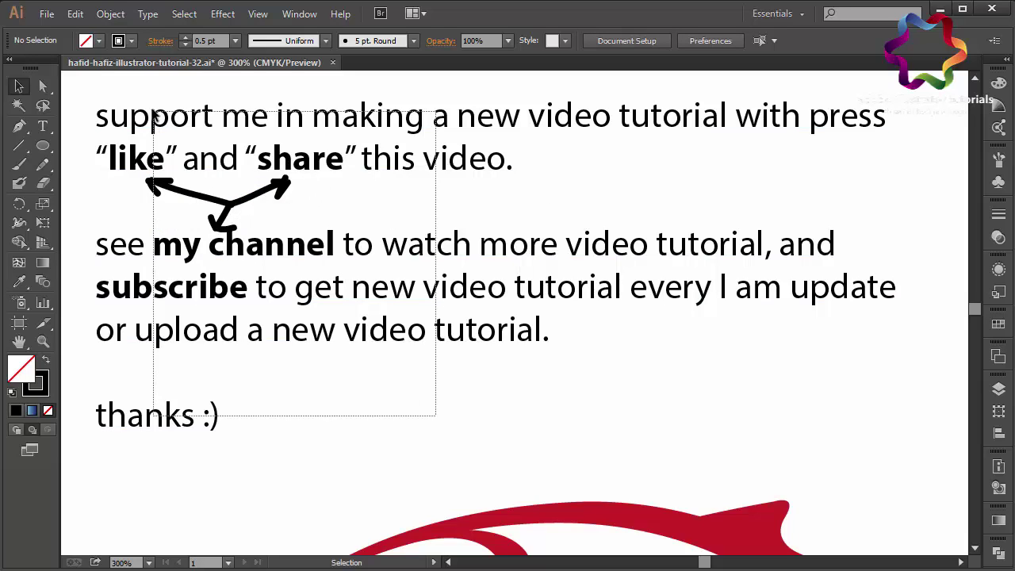
pyautogui.press('Delete')
pyautogui.hotkey('ctrl', '0')
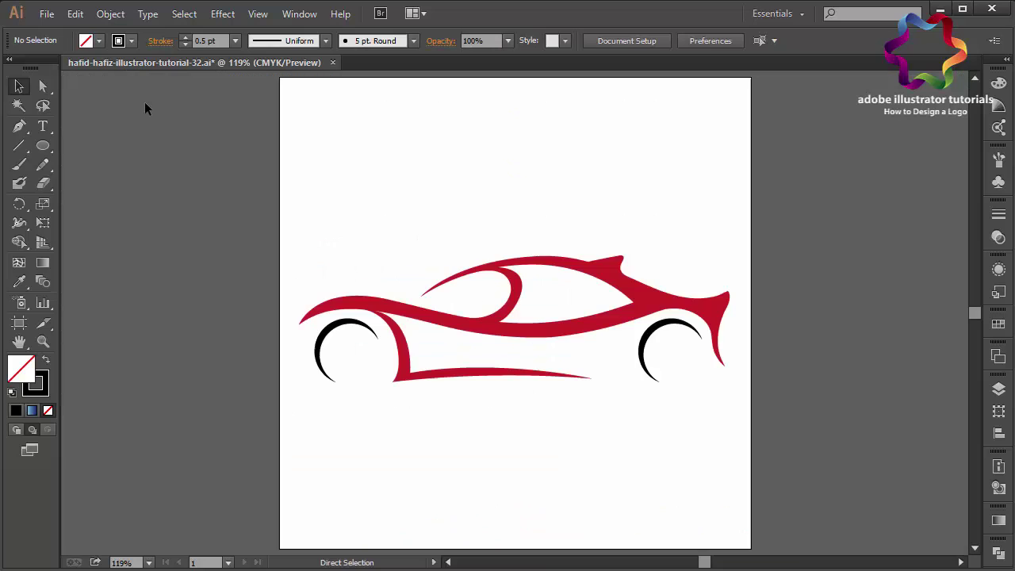
# Save over the existing .ai file with Illustrator CC (17.0) compatibility.
pyautogui.click(47, 13)
pyautogui.click(102, 162)
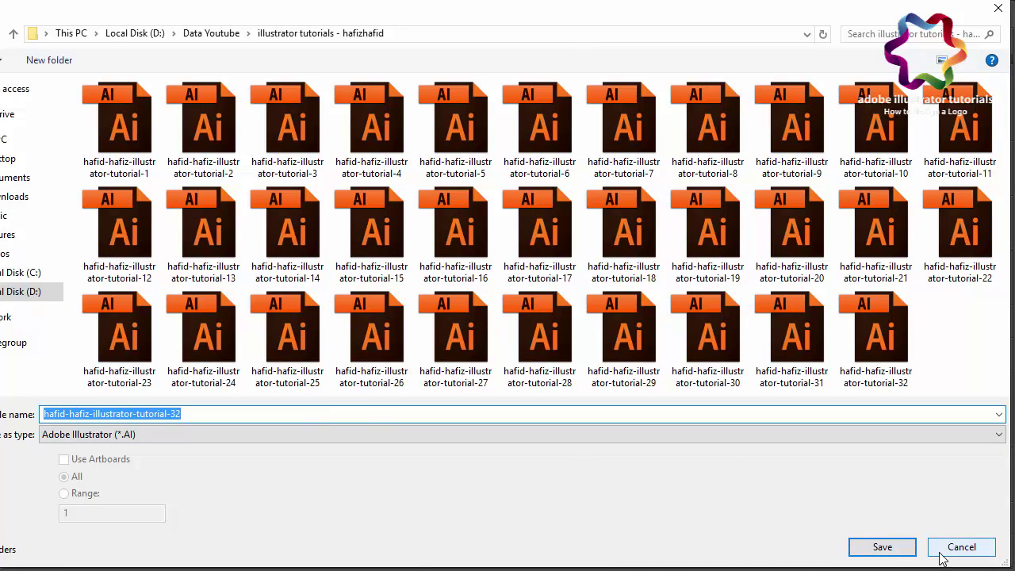
pyautogui.click(883, 547)
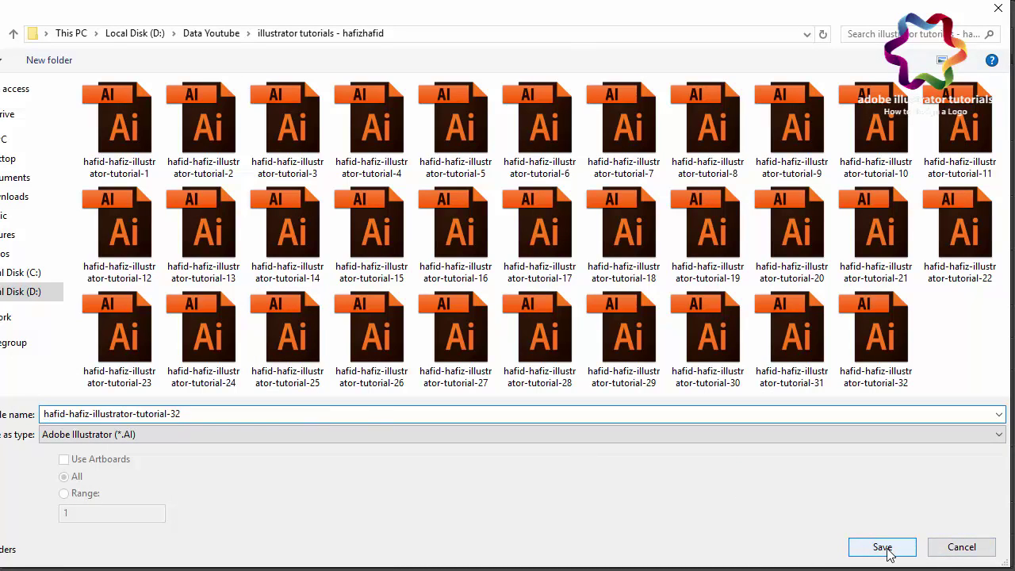
pyautogui.click(524, 352)
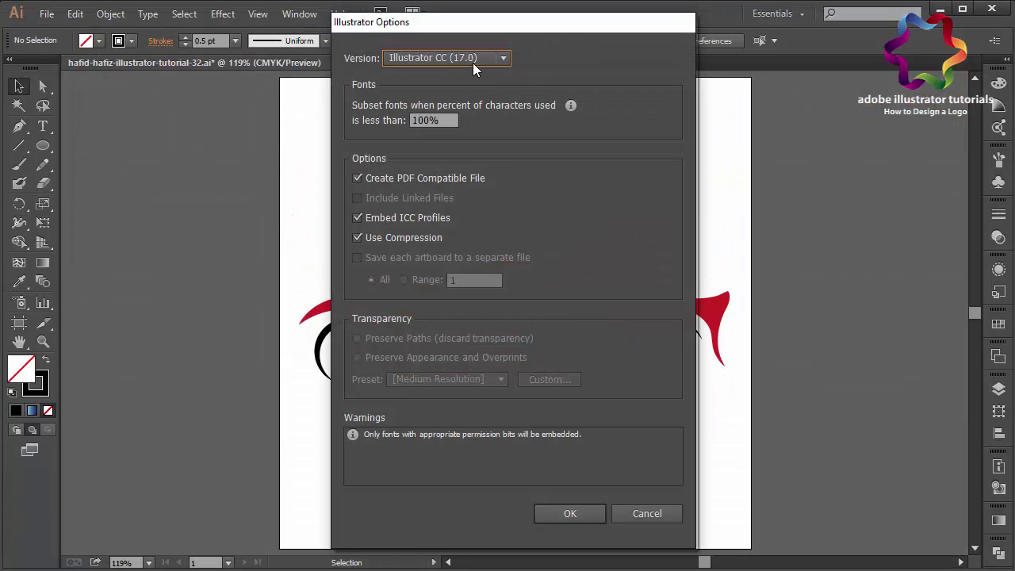
pyautogui.click(472, 63)
pyautogui.click(472, 70)
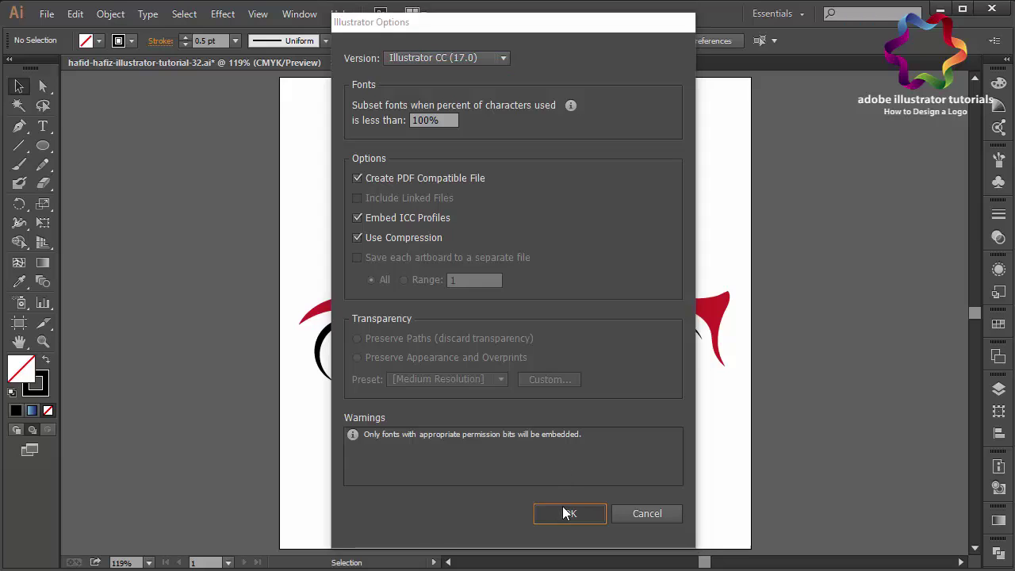
pyautogui.click(565, 512)
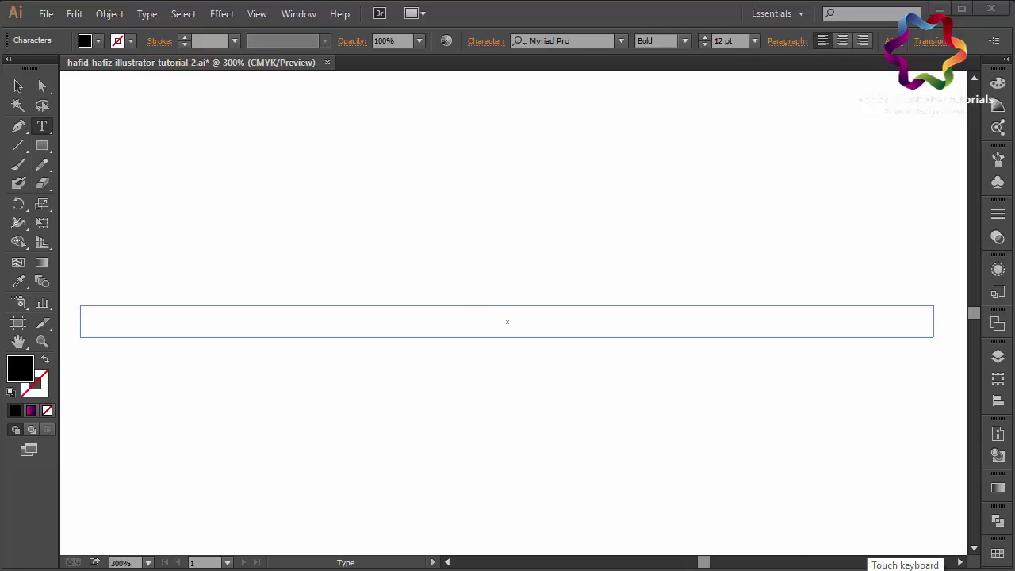
# Type 'thanks for watching. see my youtube channel to watch more video' and centre-align it.
pyautogui.write('S')
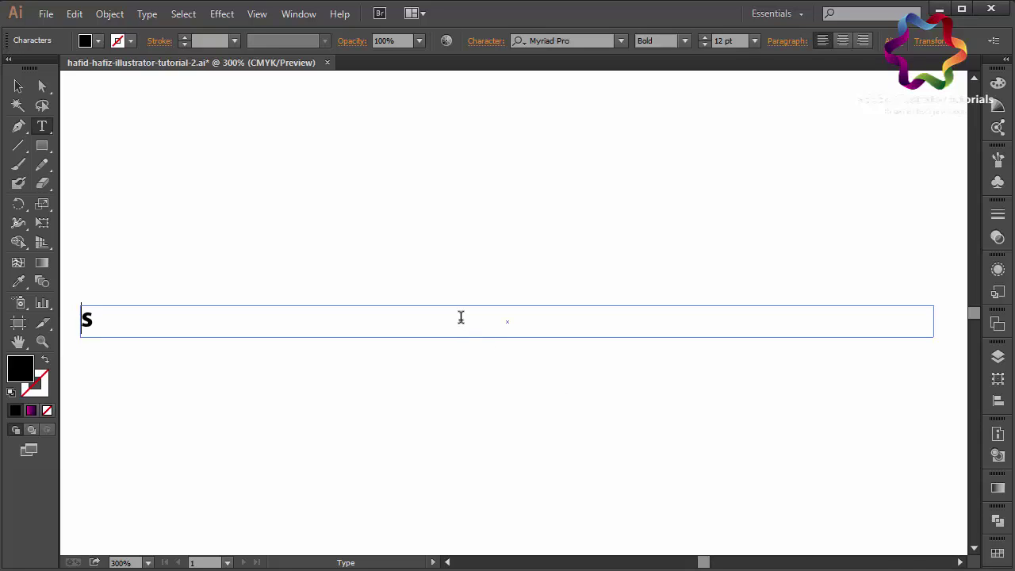
pyautogui.press('BackSpace')
pyautogui.write('thanks for')
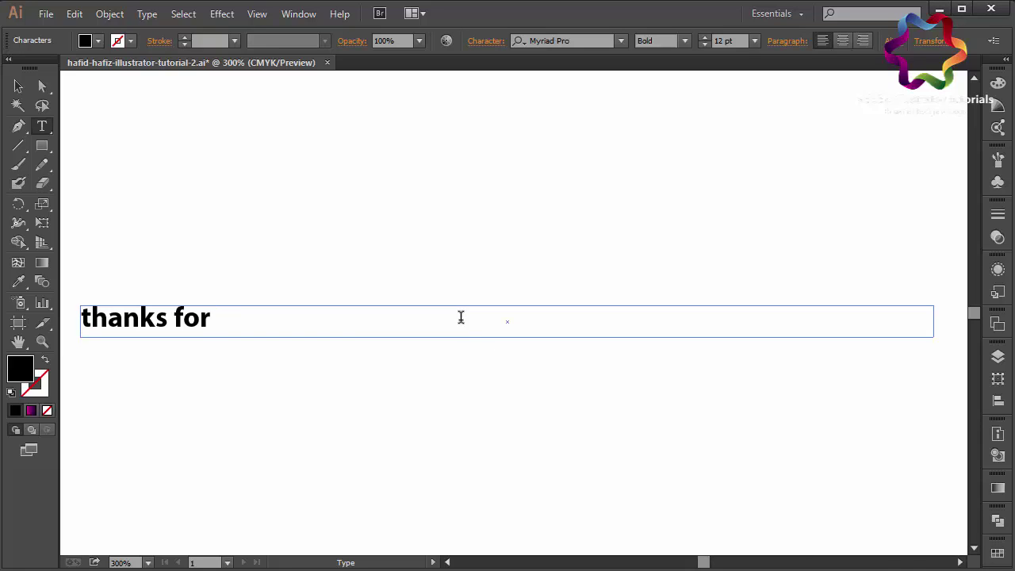
pyautogui.write(' watching')
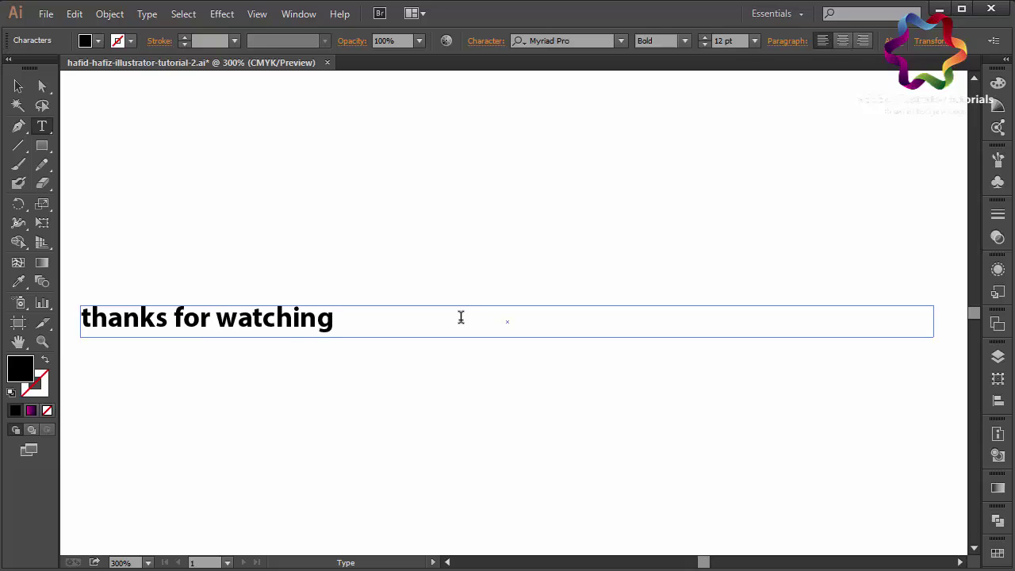
pyautogui.write('. see my ')
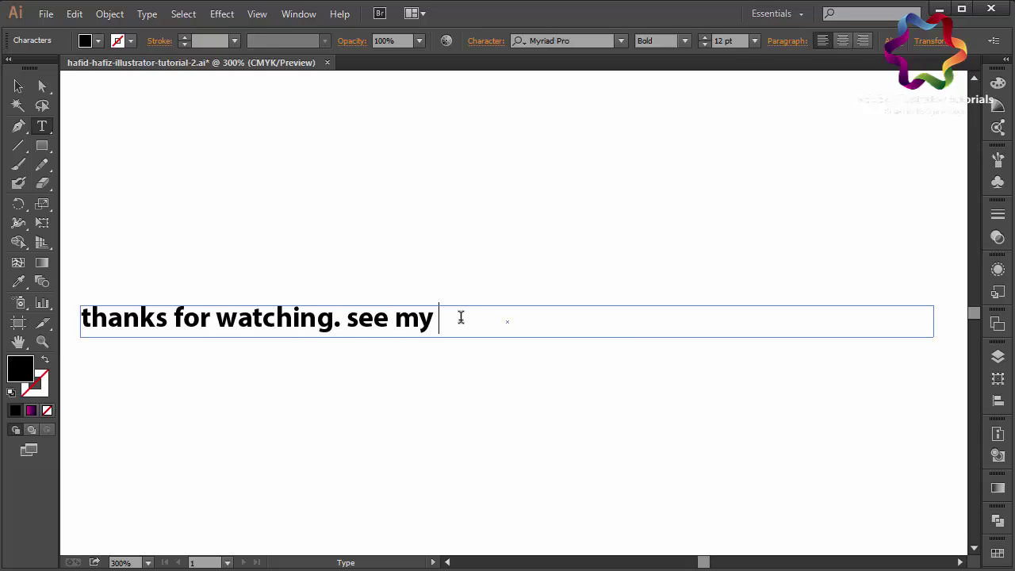
pyautogui.write('youtube ')
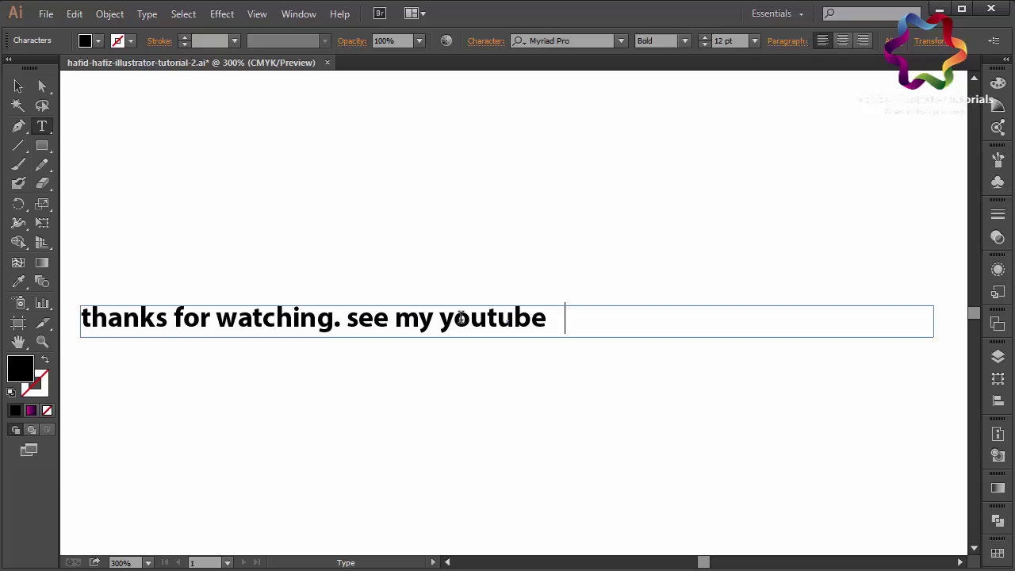
pyautogui.write('channel to')
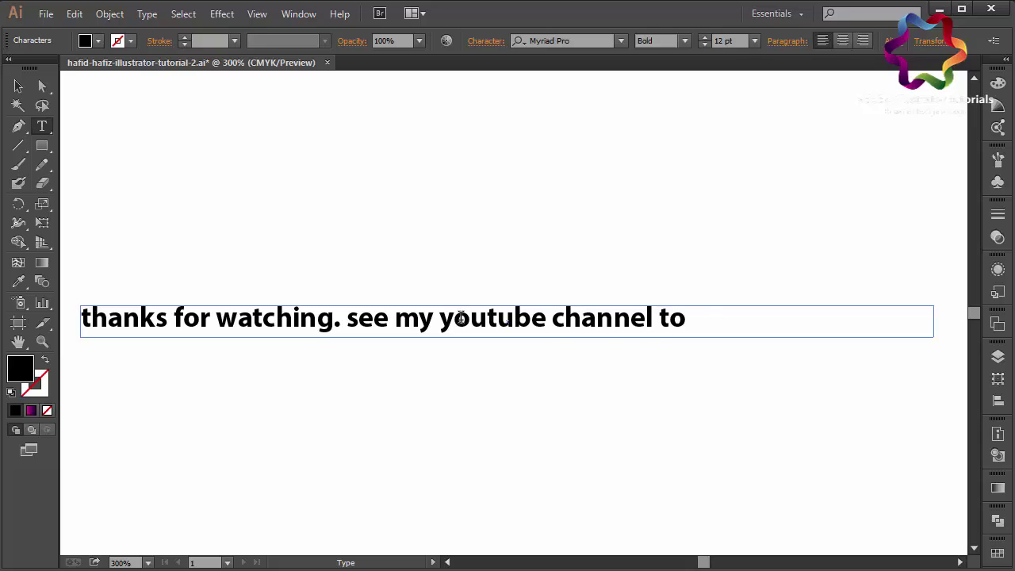
pyautogui.write(' watch more')
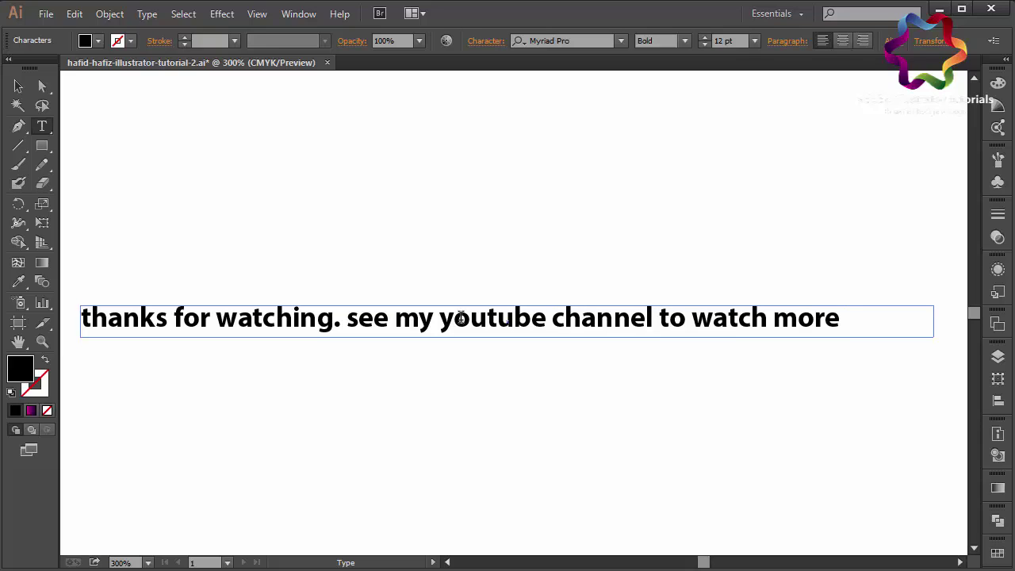
pyautogui.write(' video')
pyautogui.hotkey('ctrl', 'a')
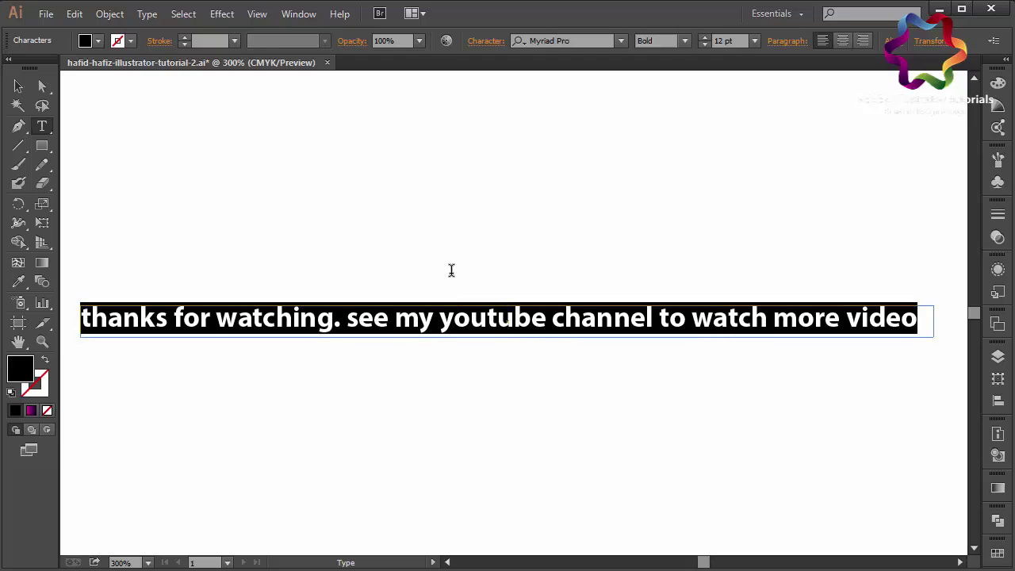
pyautogui.click(843, 40)
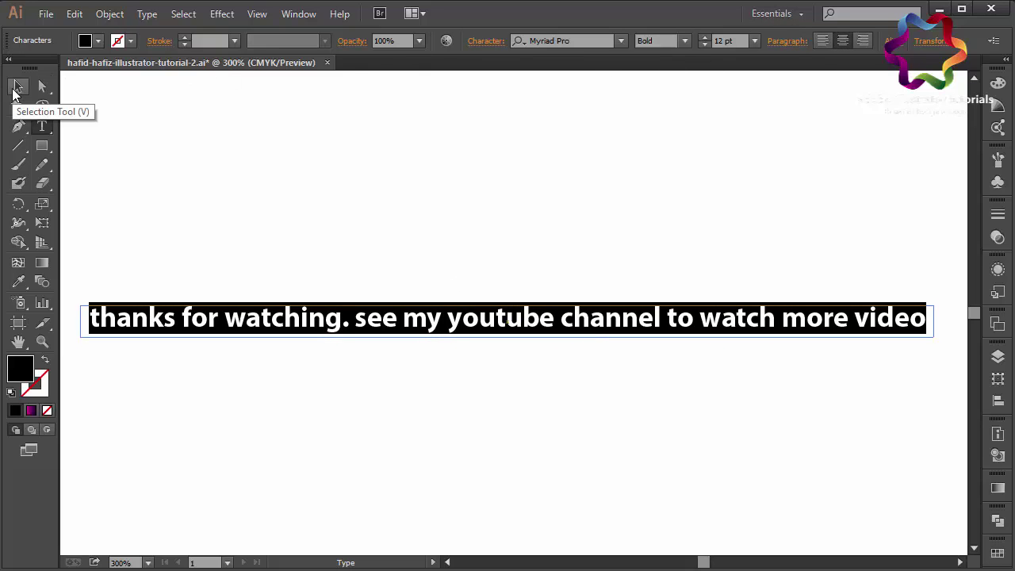